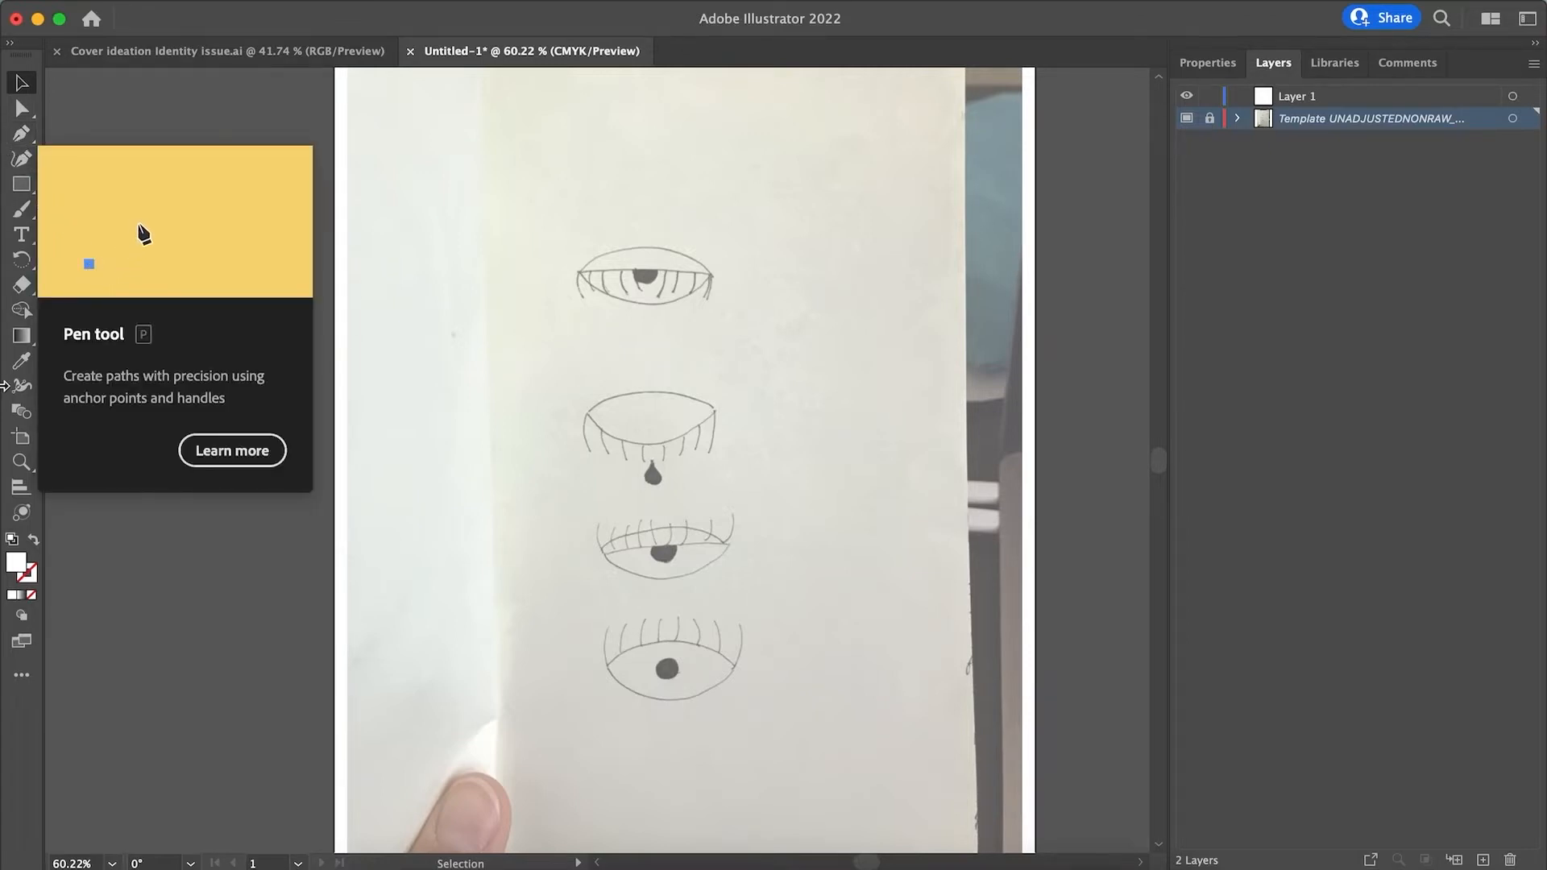
Choose the Pen tool and rename Layer 1 above the sketch template as "Pen tool".
{"action": "left_click", "coordinate": [15, 138]}
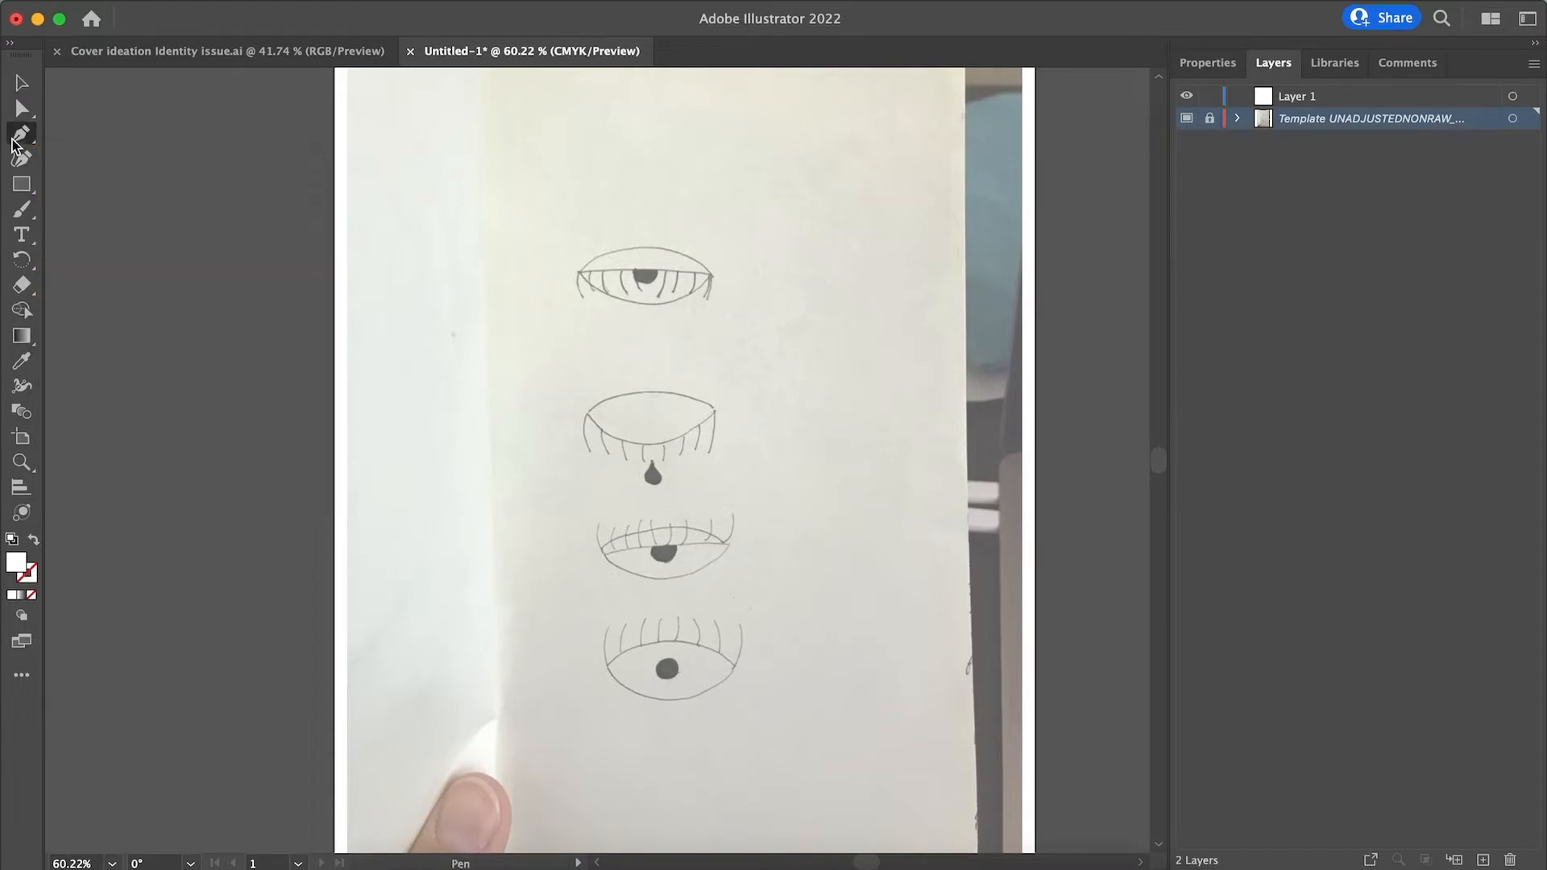
{"action": "left_click", "coordinate": [23, 141]}
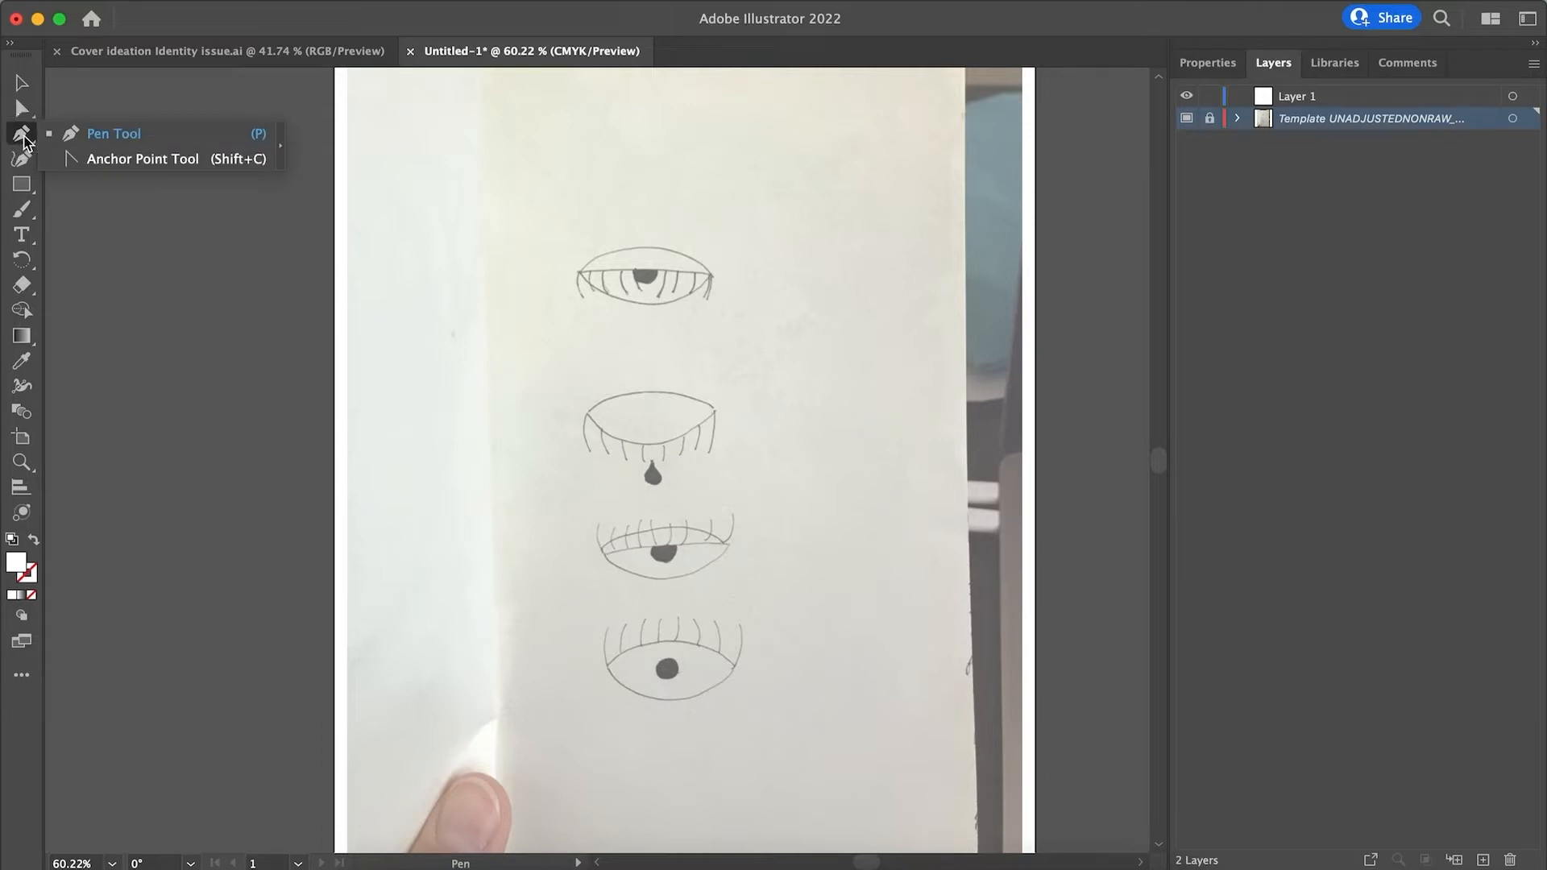
{"action": "left_click", "coordinate": [123, 146]}
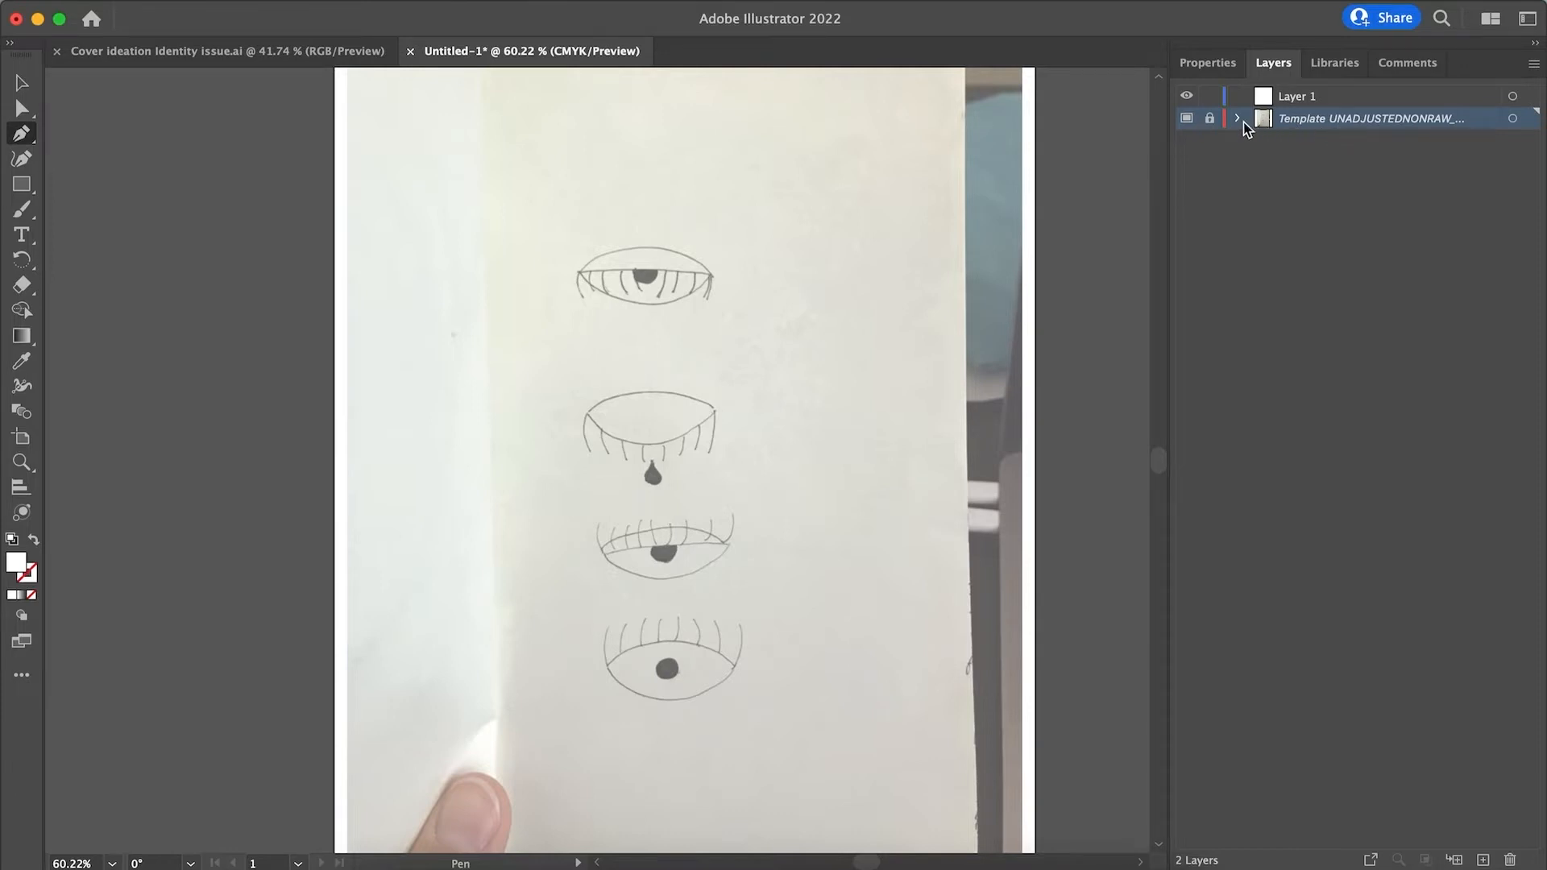
{"action": "left_click", "coordinate": [1309, 103]}
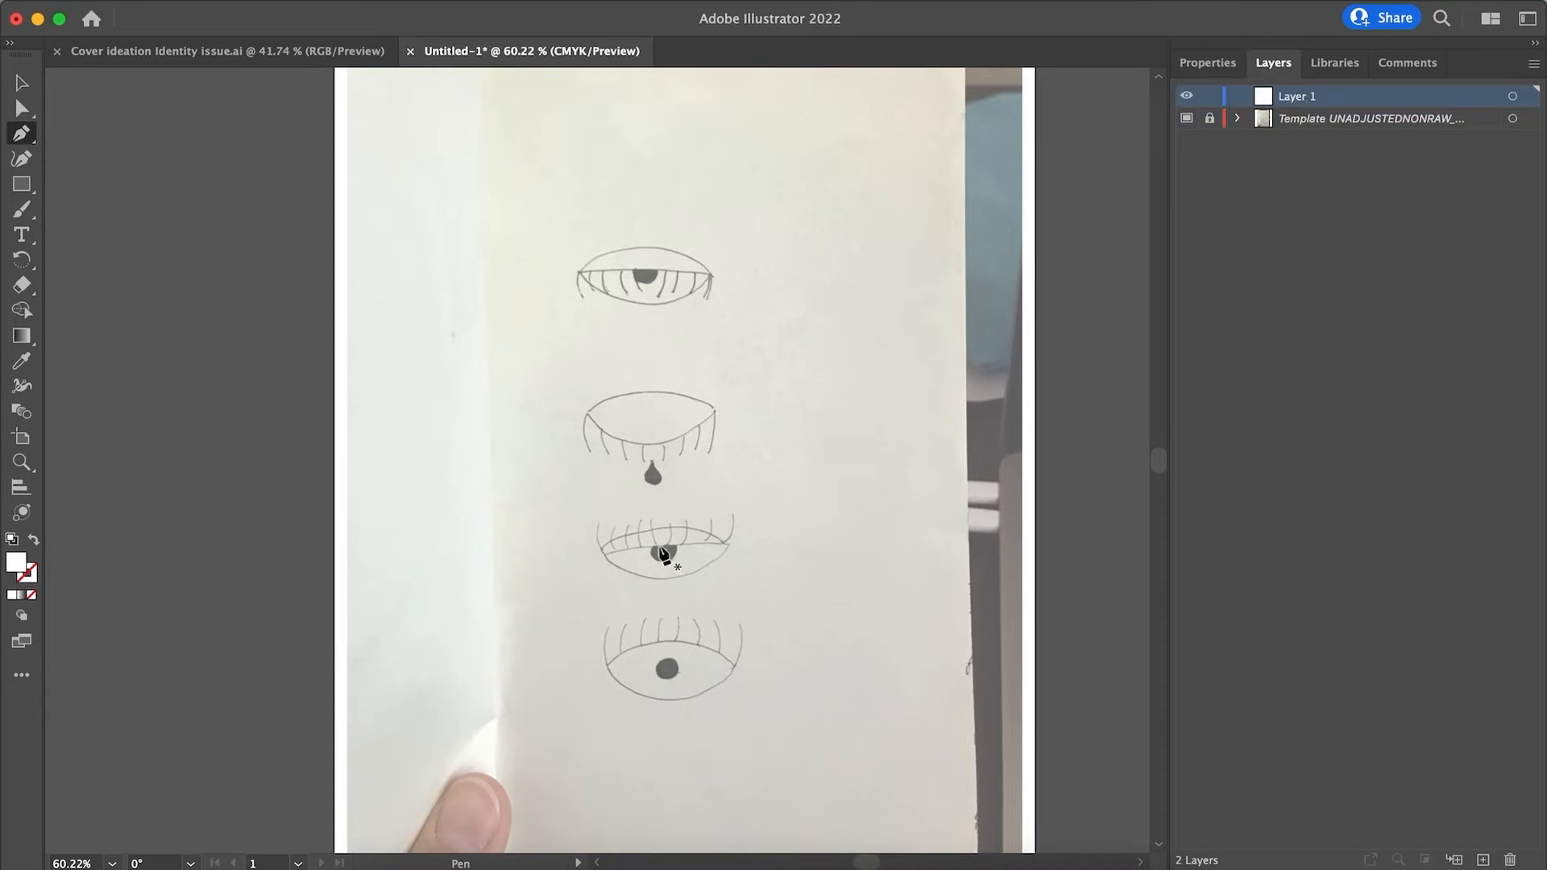
{"action": "double_click", "coordinate": [1294, 96]}
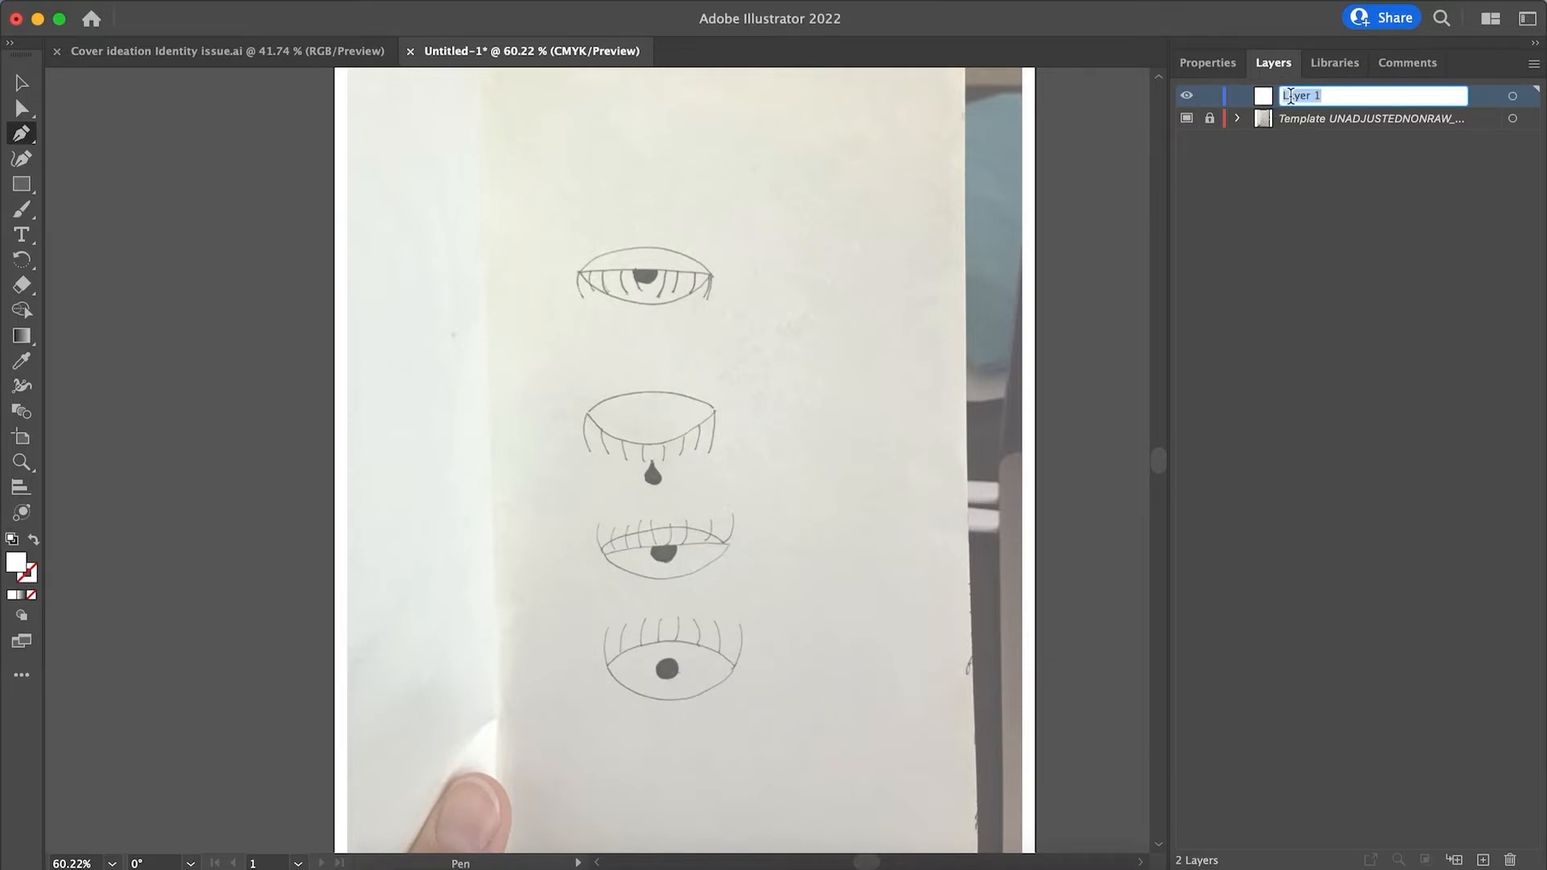
{"action": "type", "text": "Tracing"}
{"action": "key", "text": "BackSpace"}
{"action": "key", "text": "BackSpace"}
{"action": "key", "text": "BackSpace"}
{"action": "key", "text": "BackSpace"}
{"action": "key", "text": "BackSpace"}
{"action": "key", "text": "BackSpace"}
{"action": "key", "text": "BackSpace"}
{"action": "type", "text": "Pen tool"}
{"action": "left_click", "coordinate": [1281, 228]}
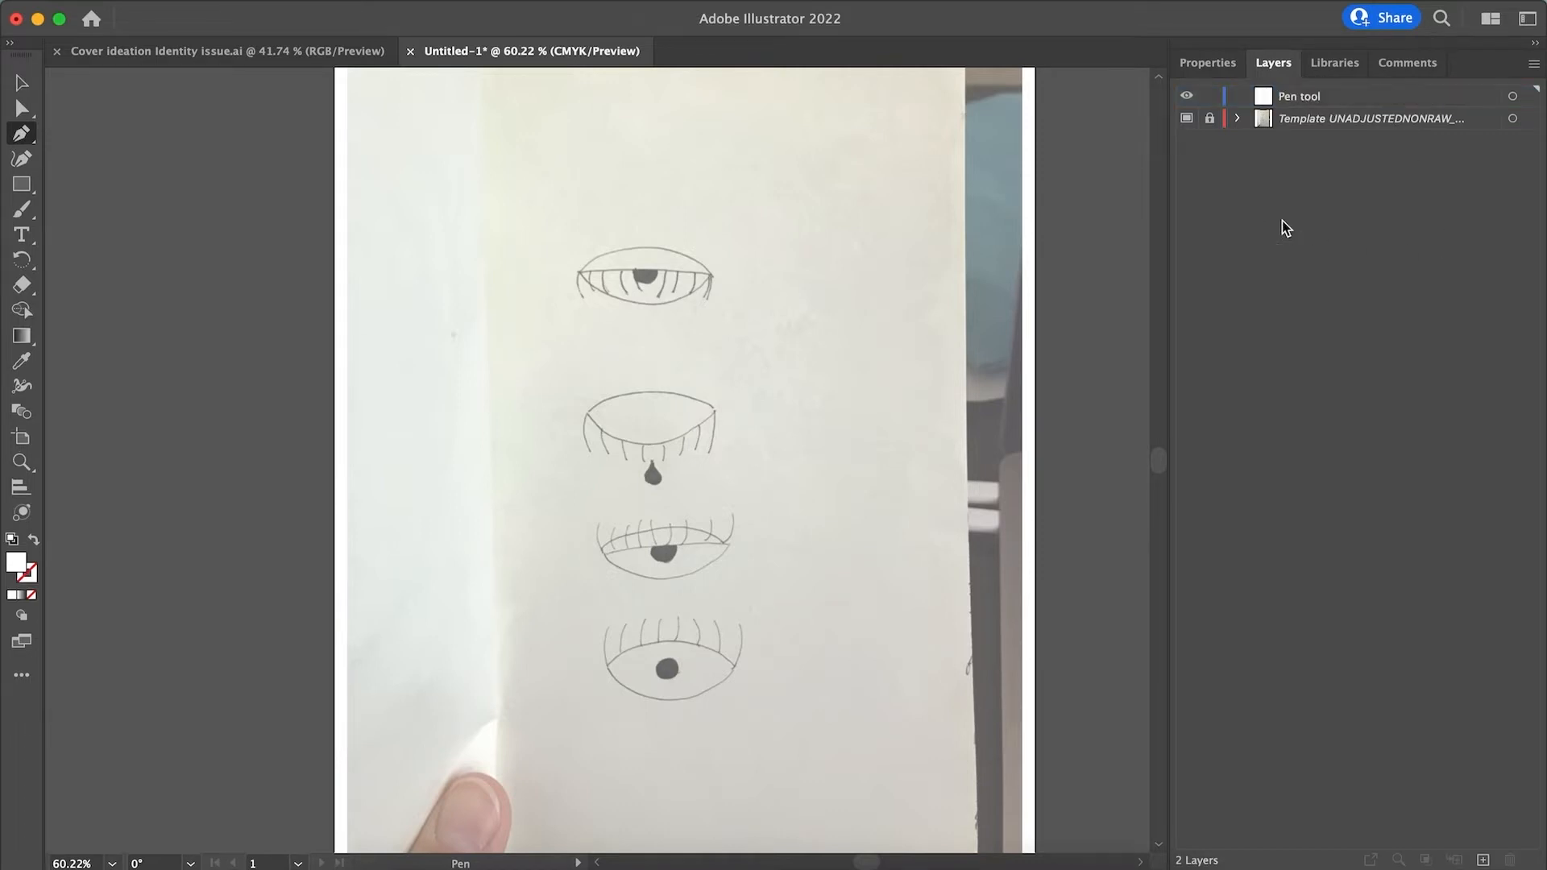
Draw a closed four-point straight-segment diamond over the top eye, with points at its two corners, upper peak and lowest point.
{"action": "left_click", "coordinate": [578, 269]}
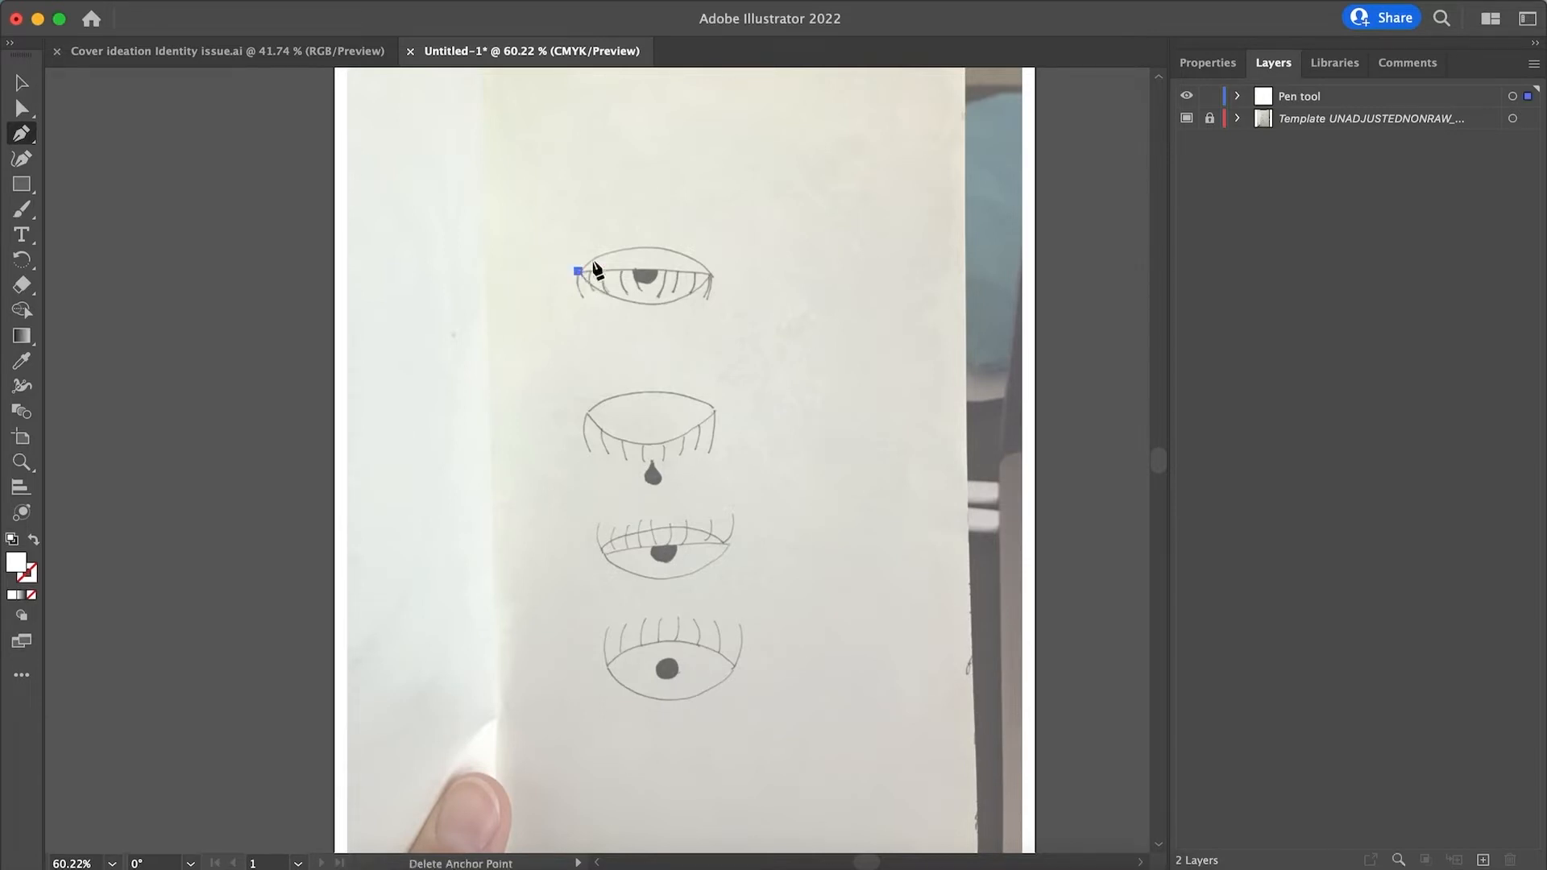
{"action": "left_click", "coordinate": [643, 248]}
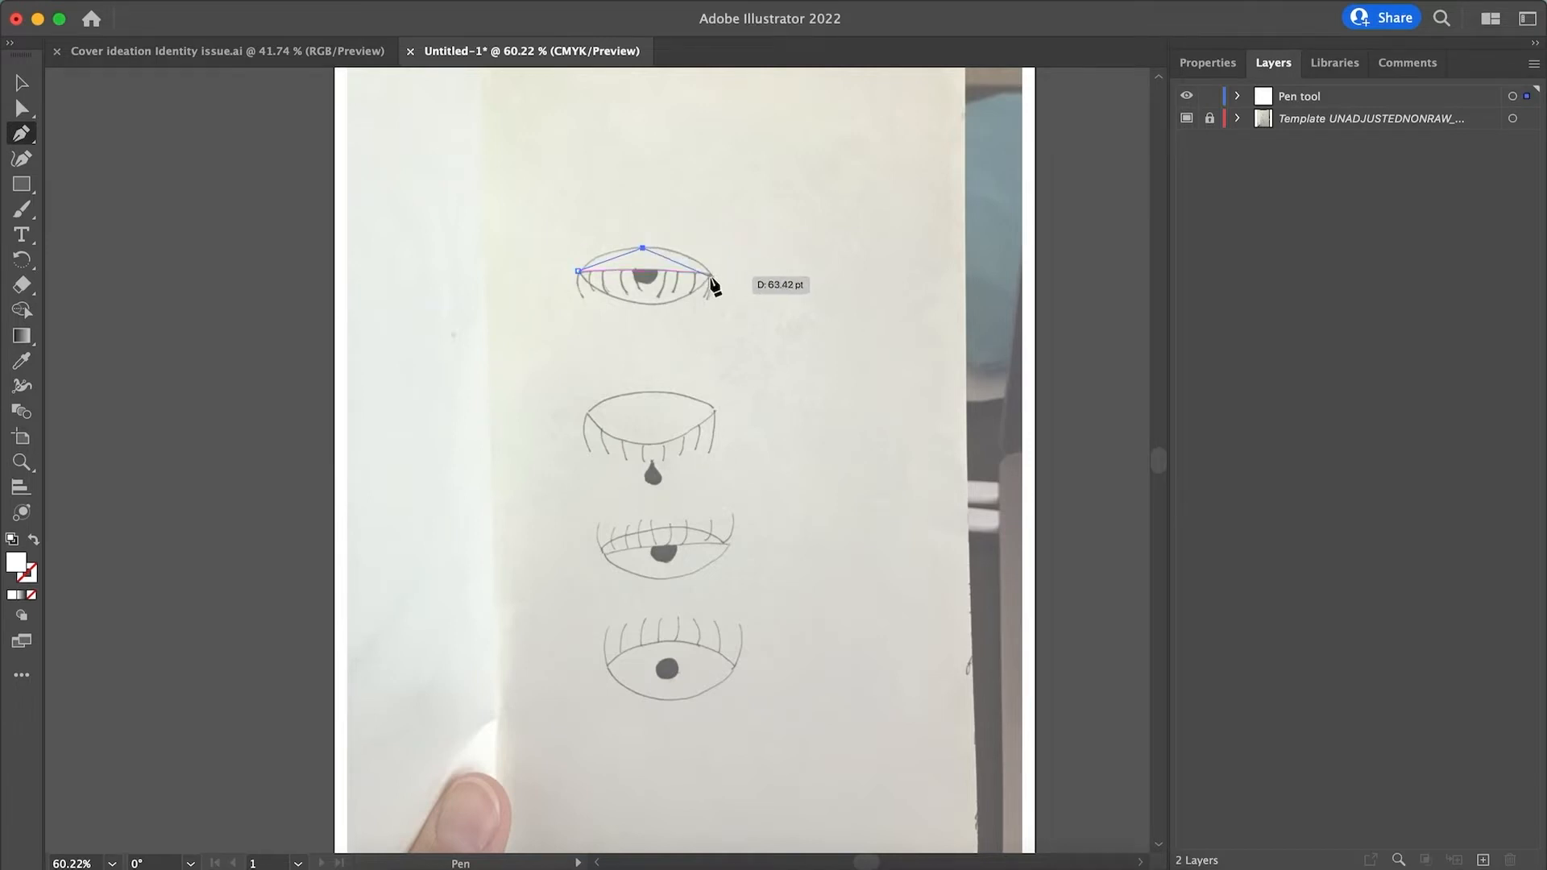
{"action": "left_click", "coordinate": [709, 272]}
{"action": "left_click", "coordinate": [649, 306]}
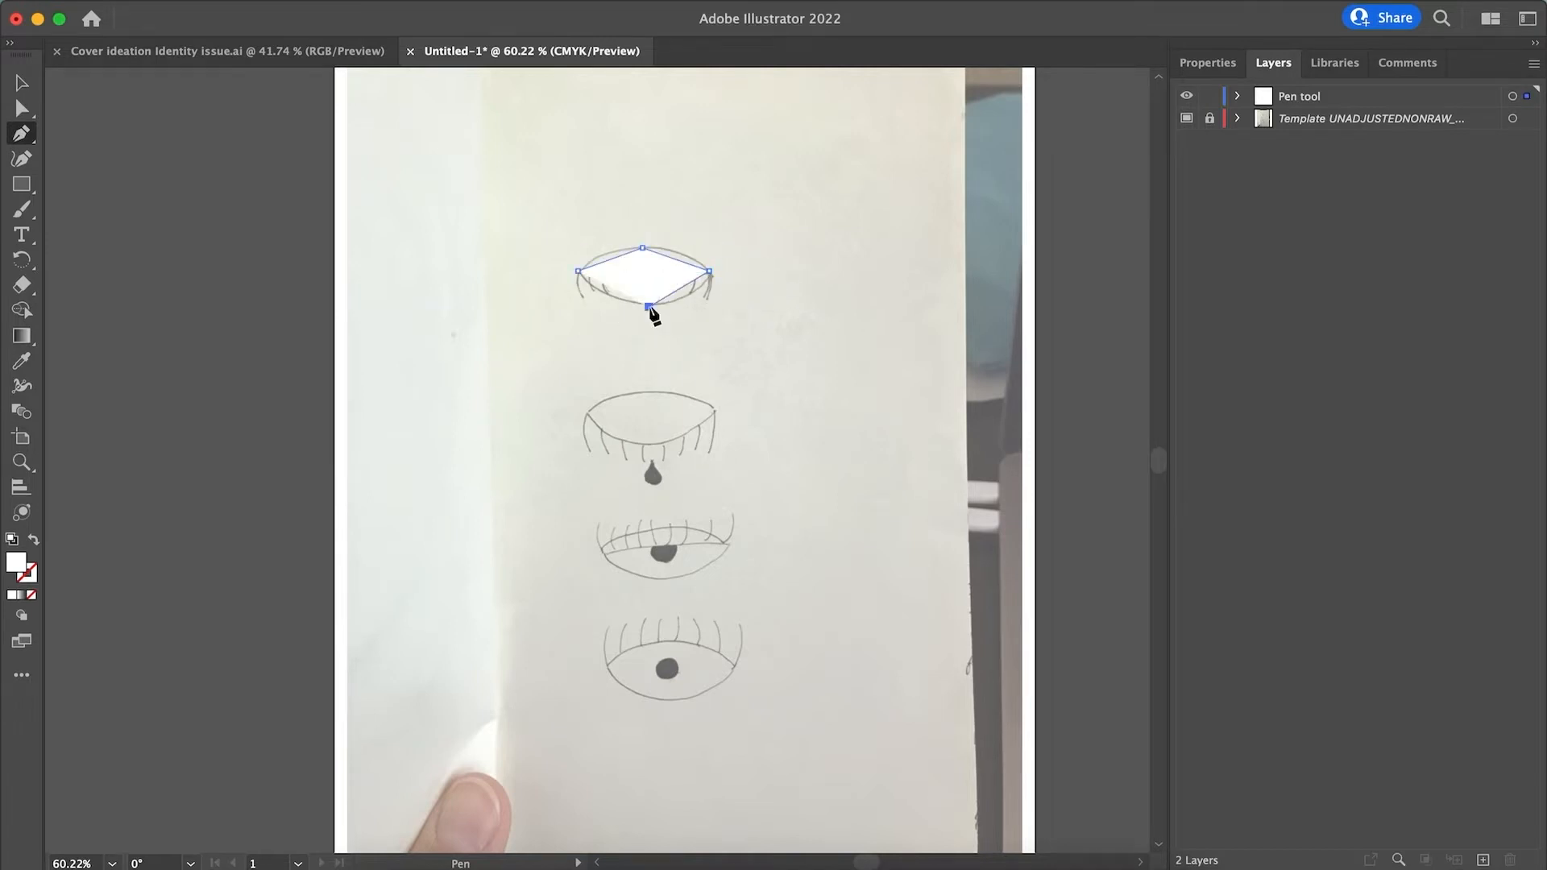
{"action": "left_click", "coordinate": [579, 272]}
Set the path's fill to none and its stroke to black.
{"action": "left_click", "coordinate": [1208, 64]}
{"action": "left_click", "coordinate": [1298, 294]}
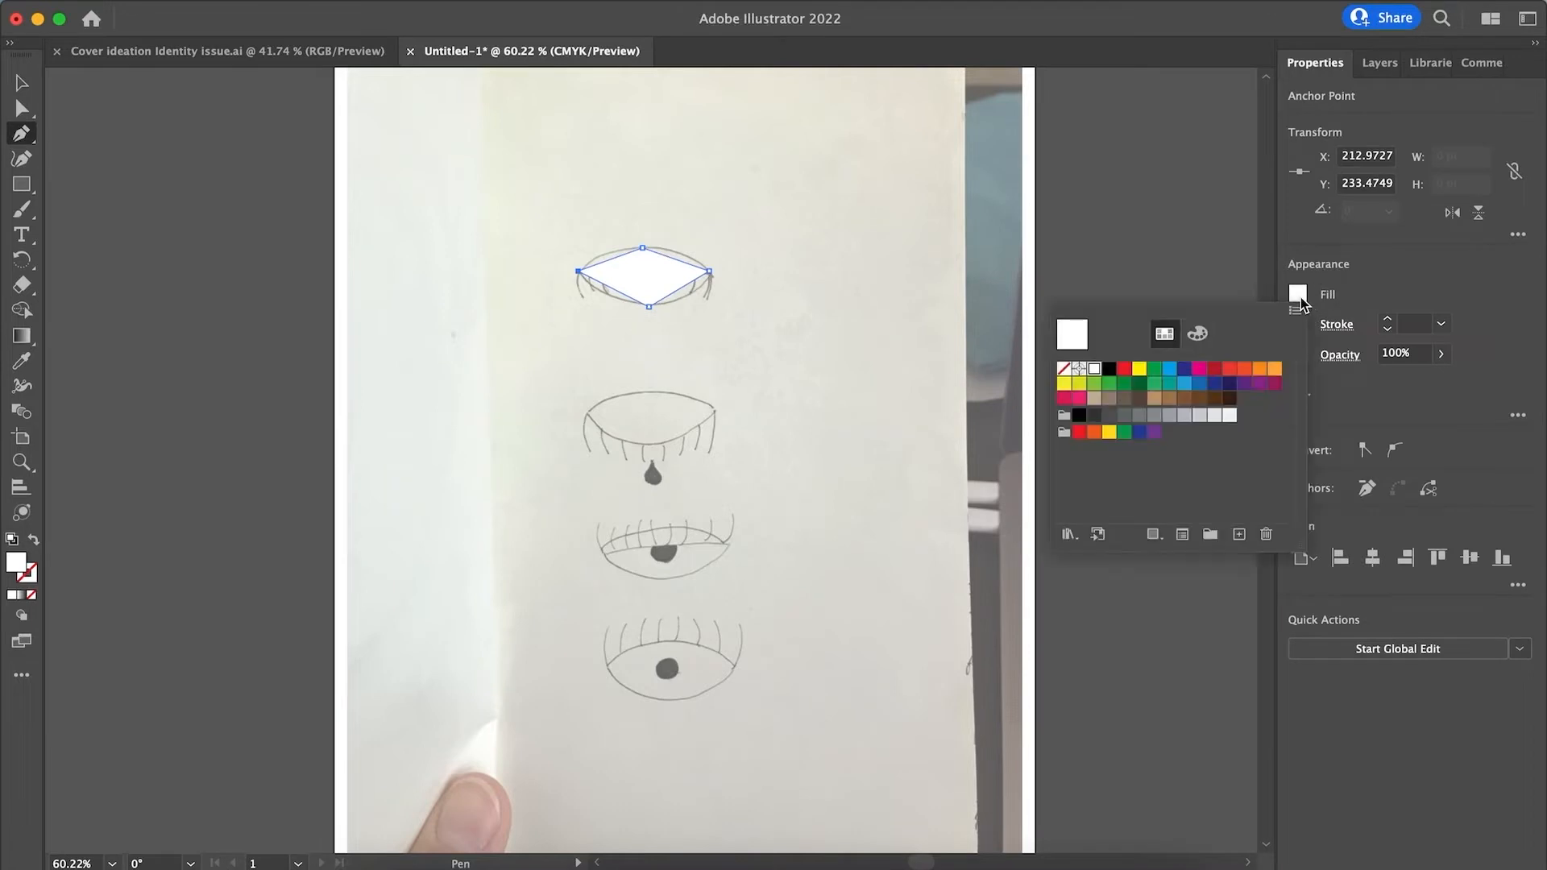
{"action": "left_click", "coordinate": [1064, 368]}
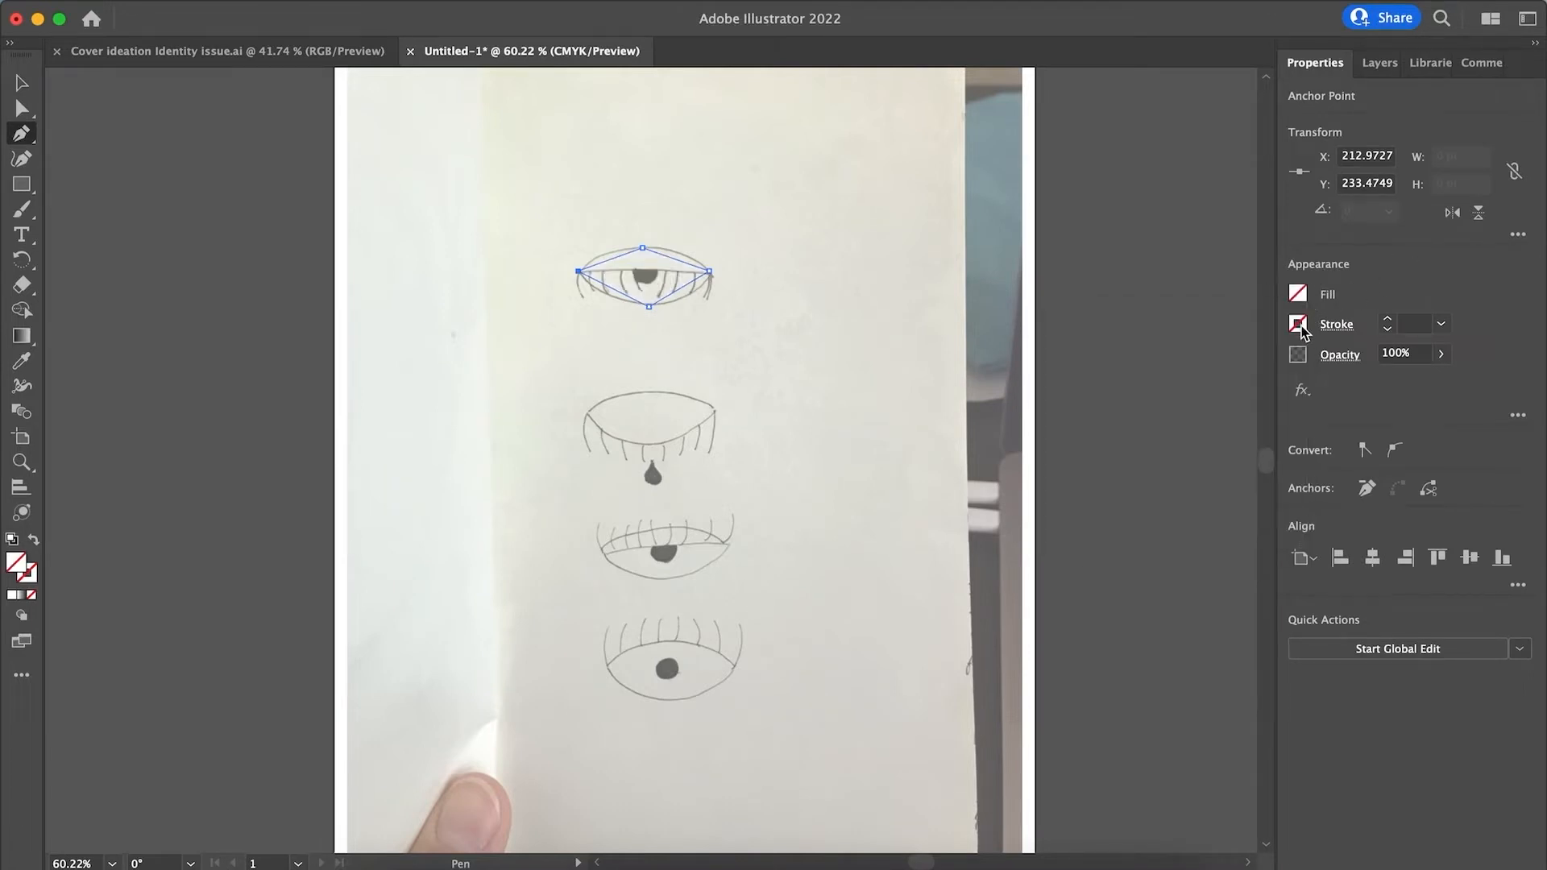
{"action": "left_click", "coordinate": [1298, 323]}
{"action": "left_click", "coordinate": [1109, 399]}
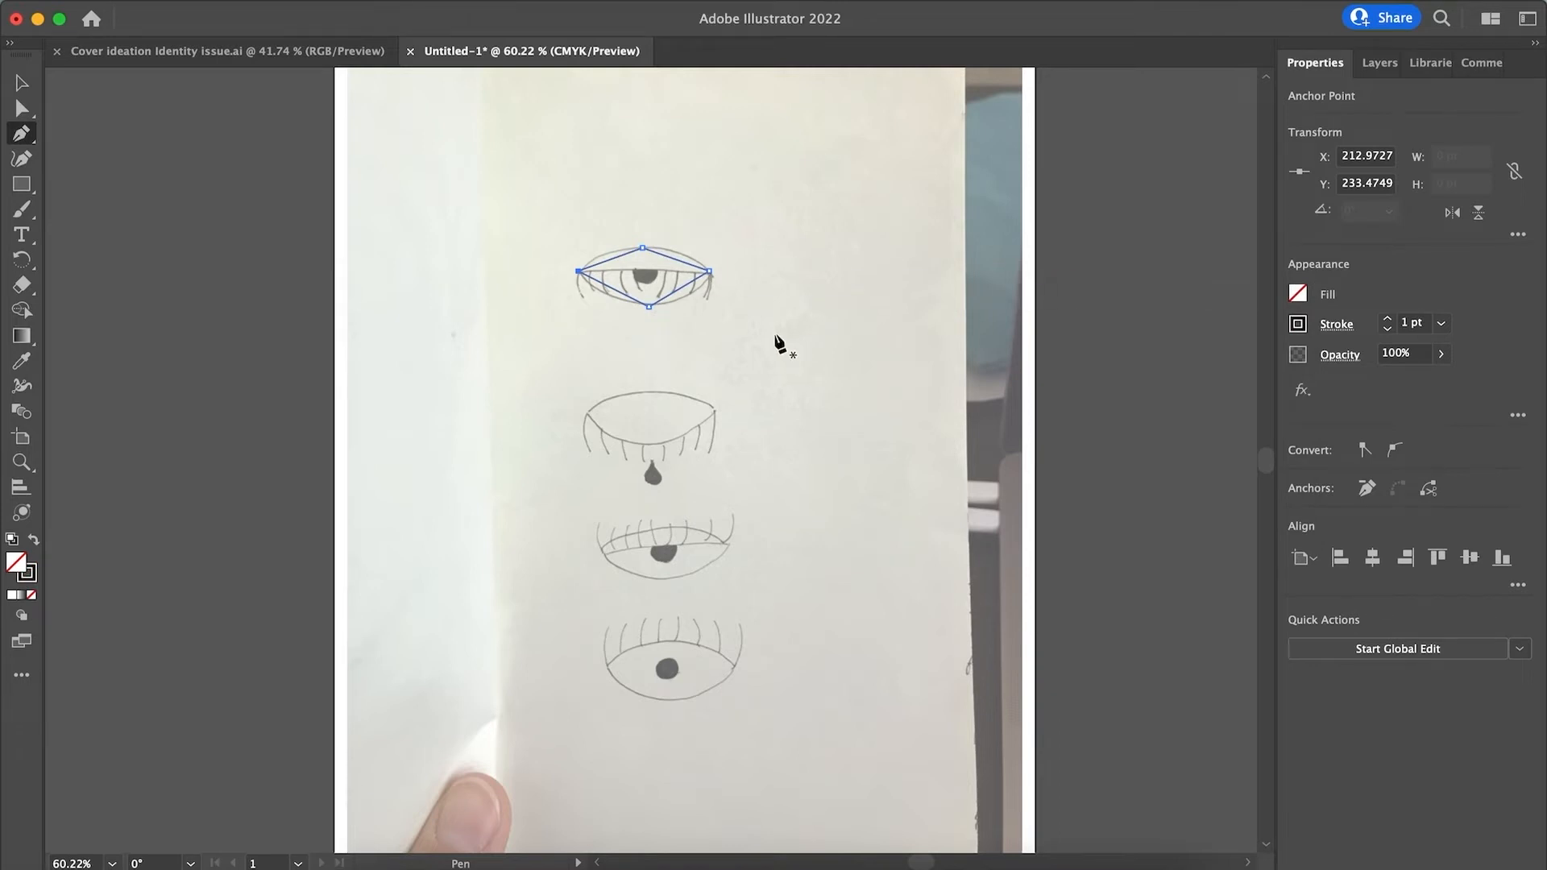
Delete the whole straight-segment diamond path from the top eye.
{"action": "scroll", "coordinate": [654, 264], "scroll_direction": "up", "scroll_amount": 6}
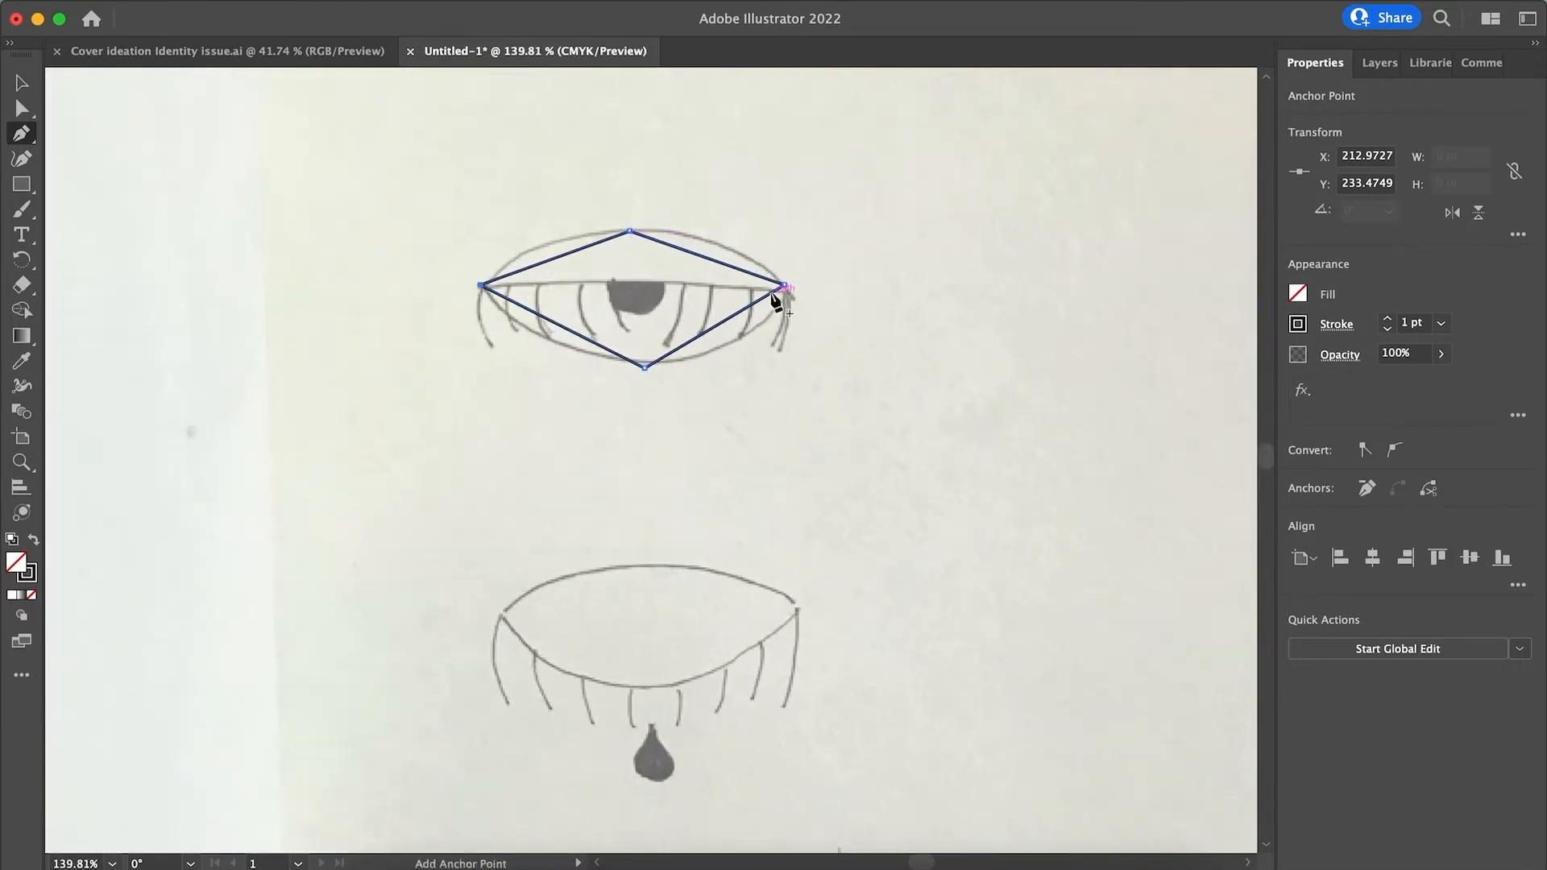
{"action": "key", "text": "Delete"}
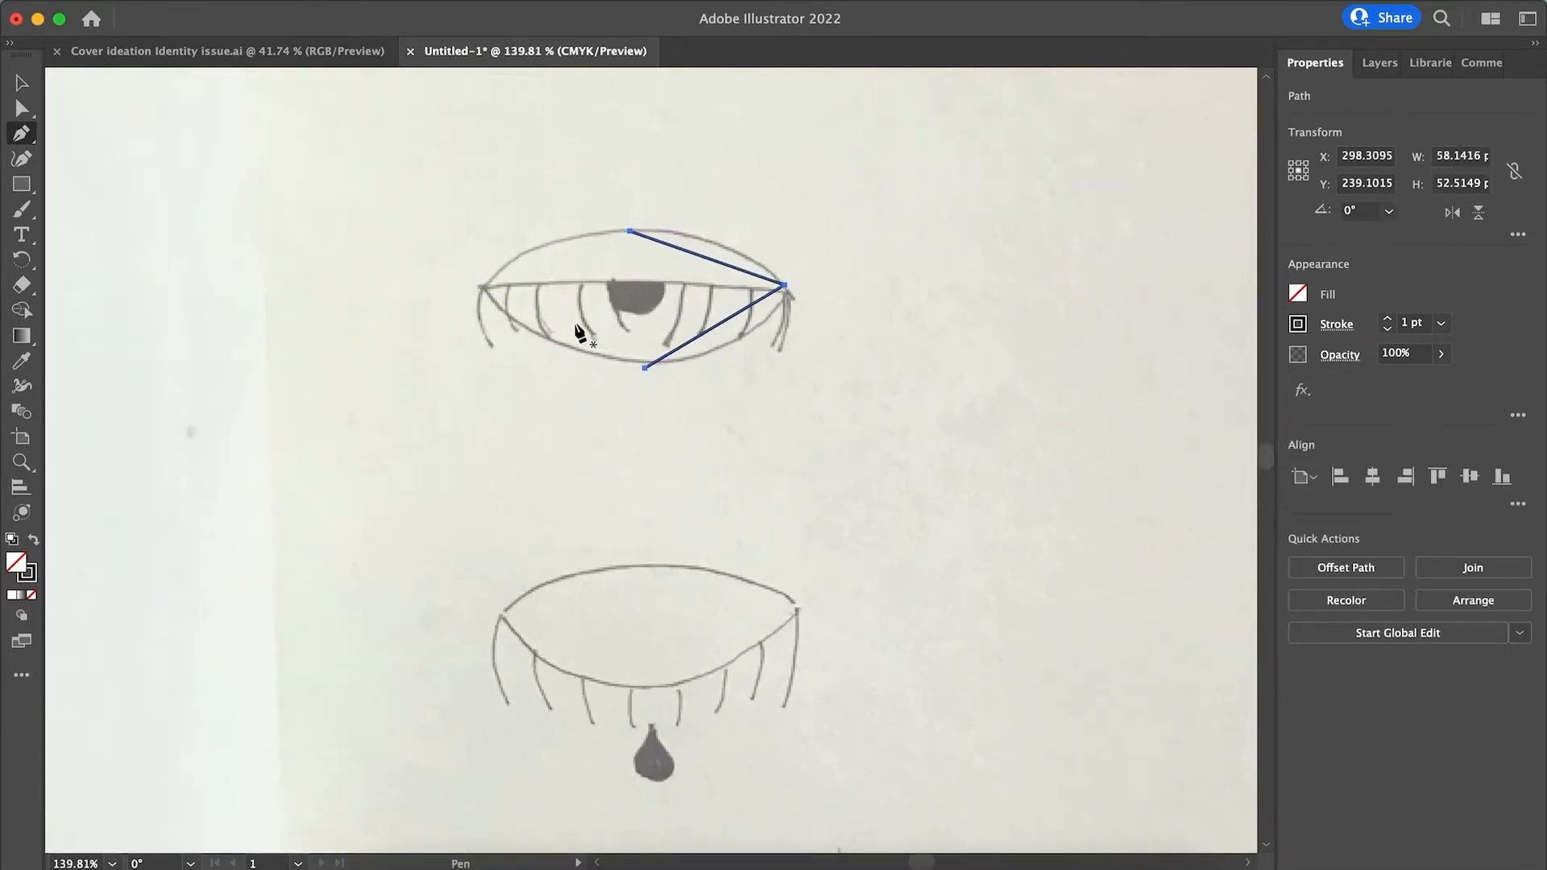
{"action": "key", "text": "Delete"}
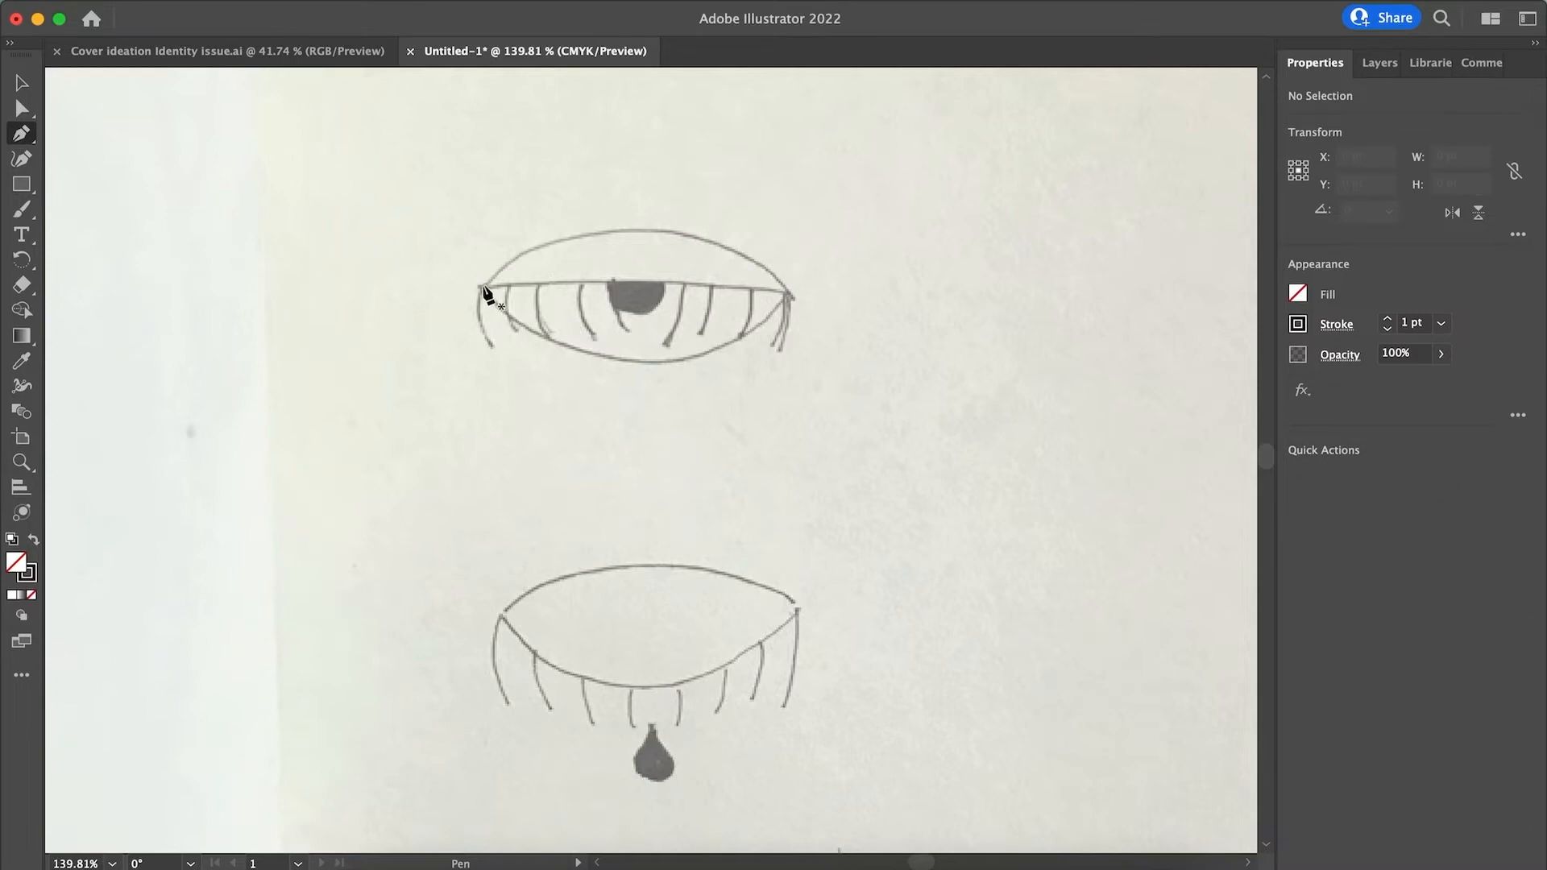
Trace the top eye's outline as a closed four-anchor Pen path with curved upper and lower lids.
{"action": "left_click", "coordinate": [482, 287]}
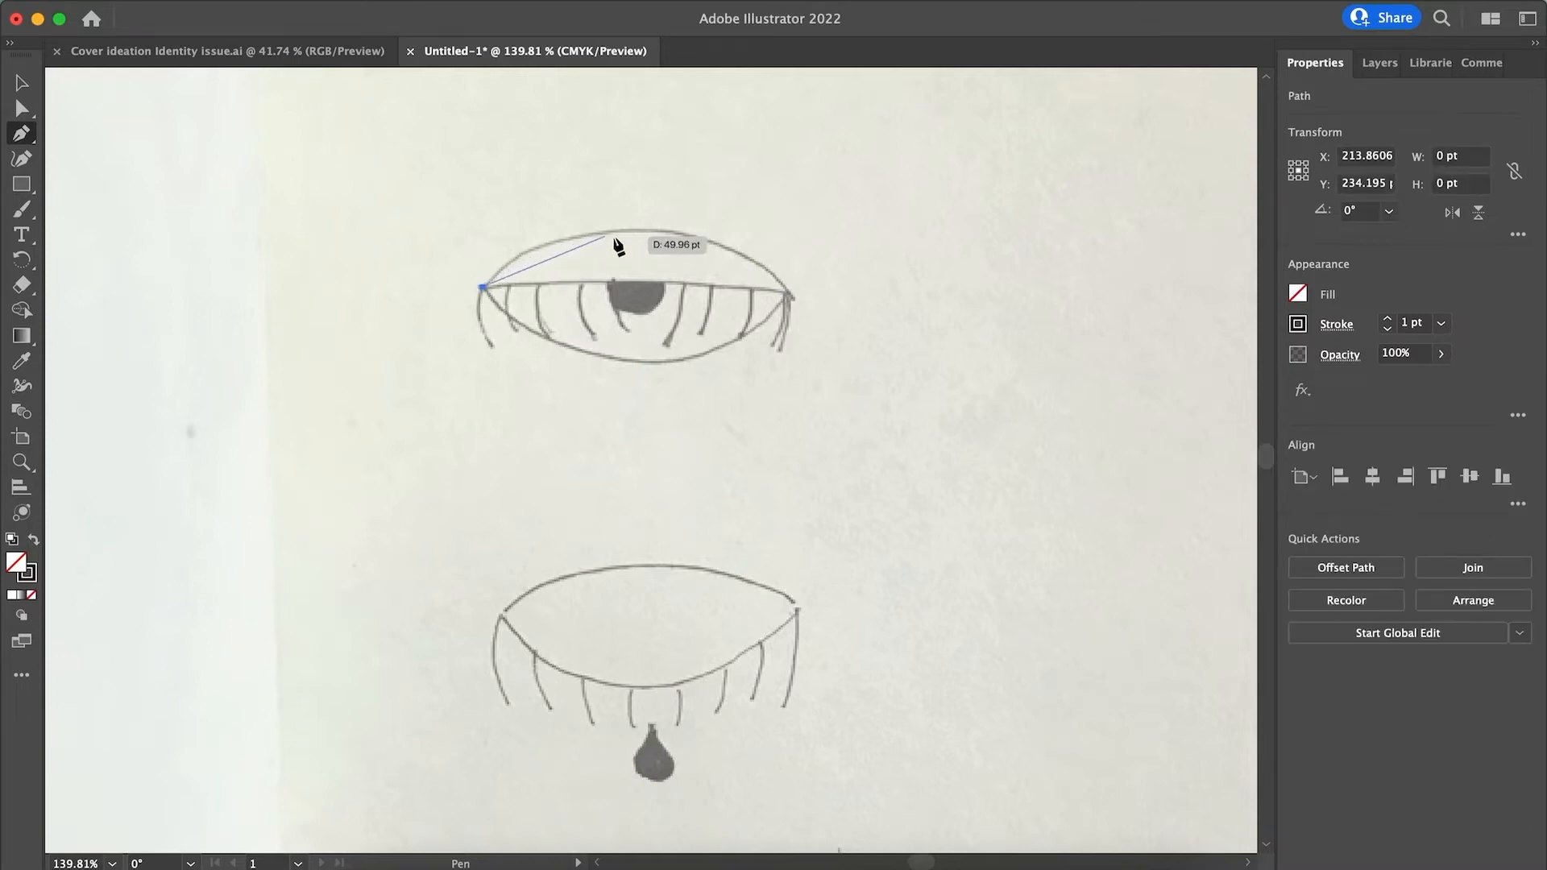
{"action": "left_click_drag", "start_coordinate": [632, 229], "coordinate": [727, 231]}
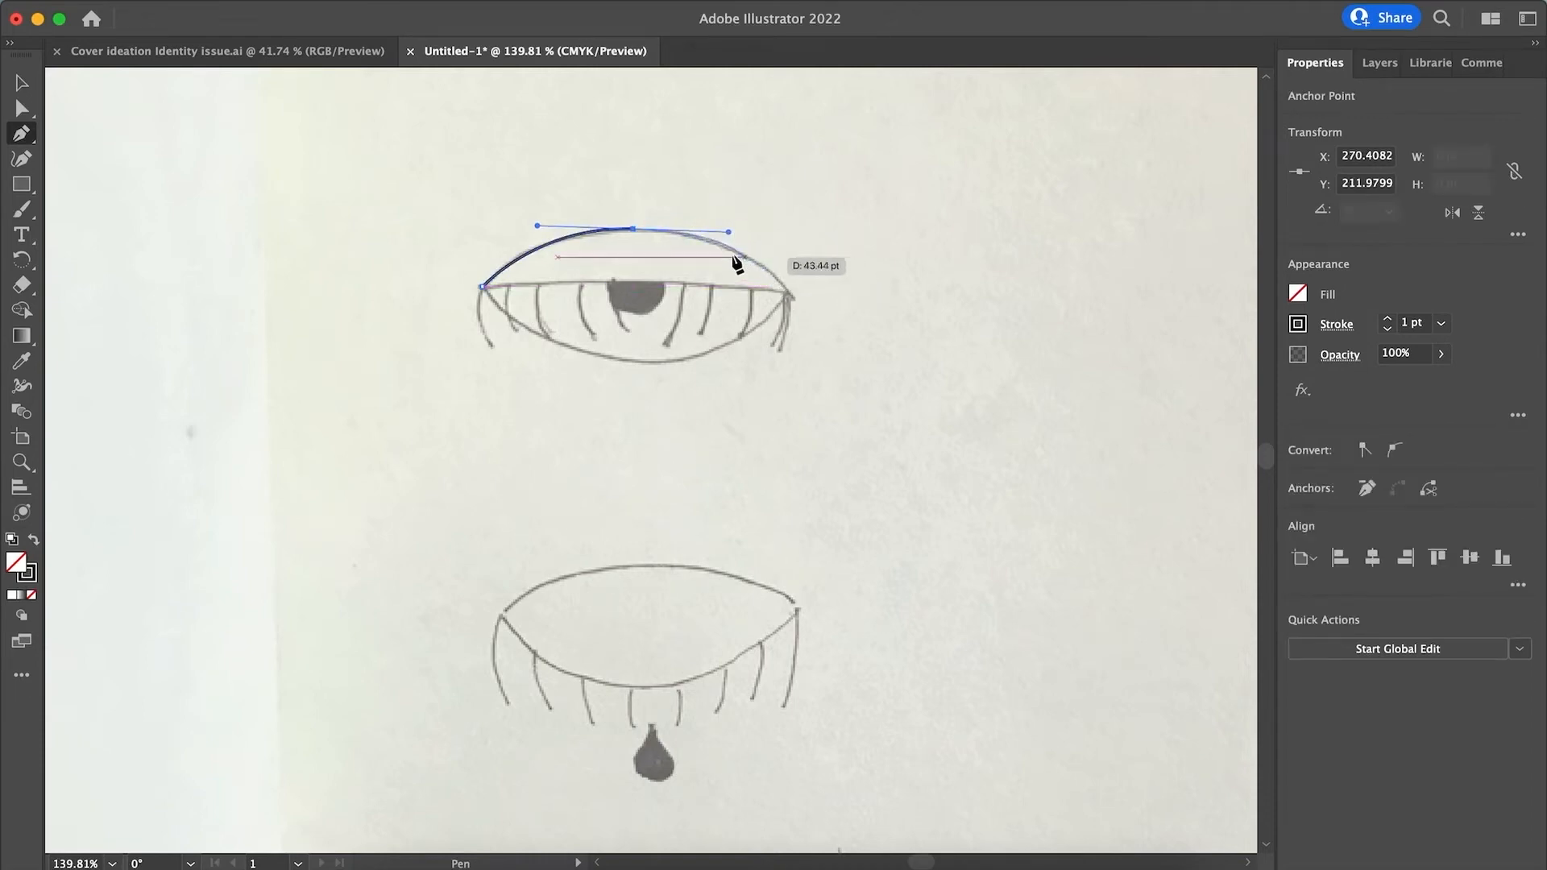
{"action": "left_click", "coordinate": [786, 288]}
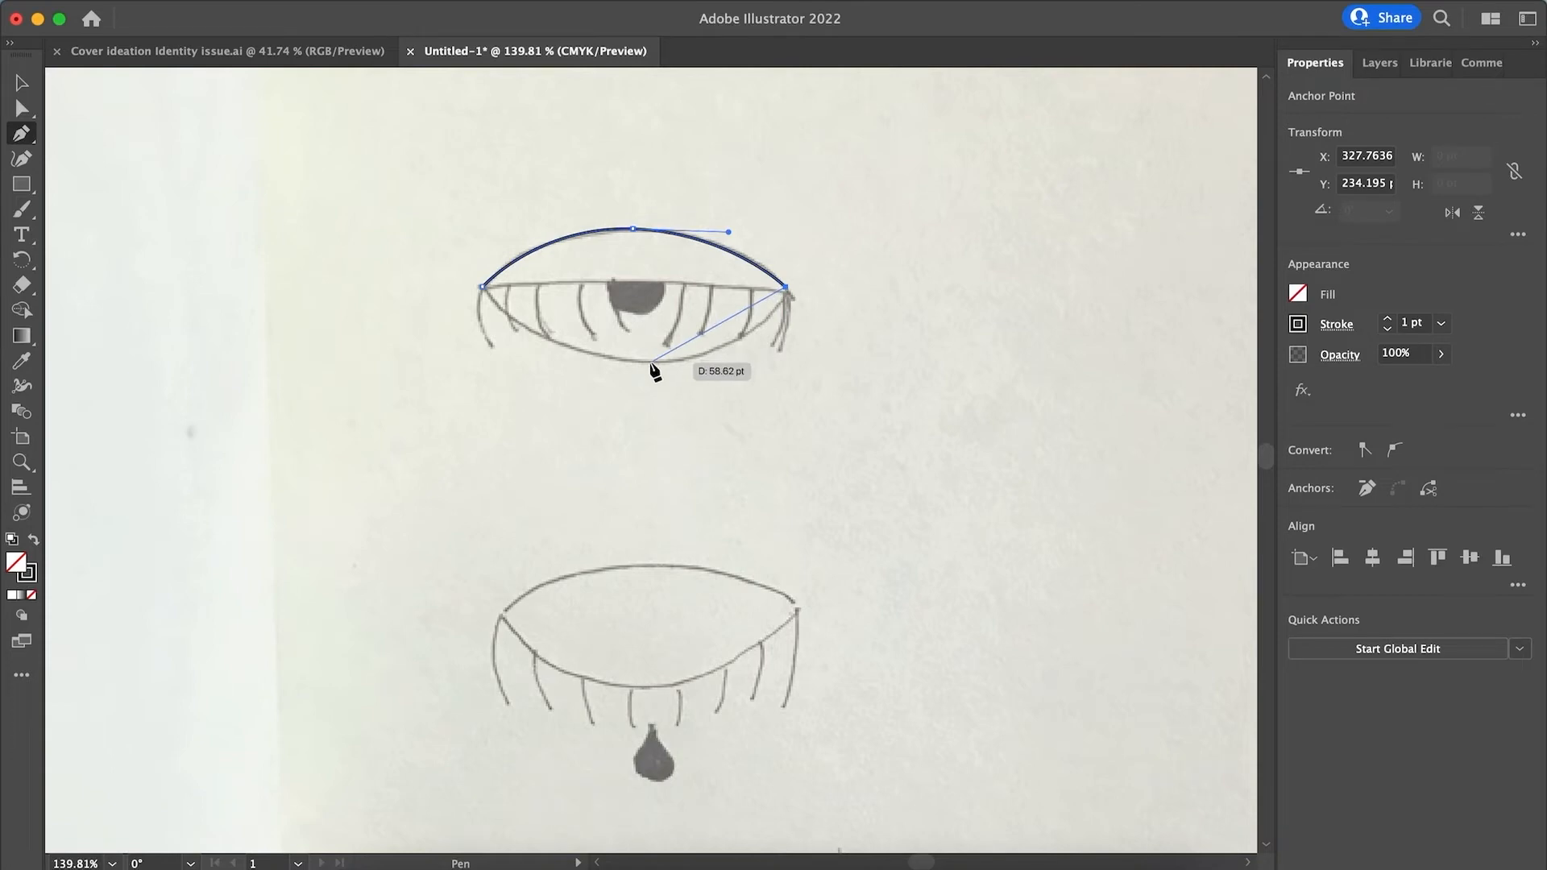
{"action": "left_click_drag", "start_coordinate": [650, 364], "coordinate": [524, 380]}
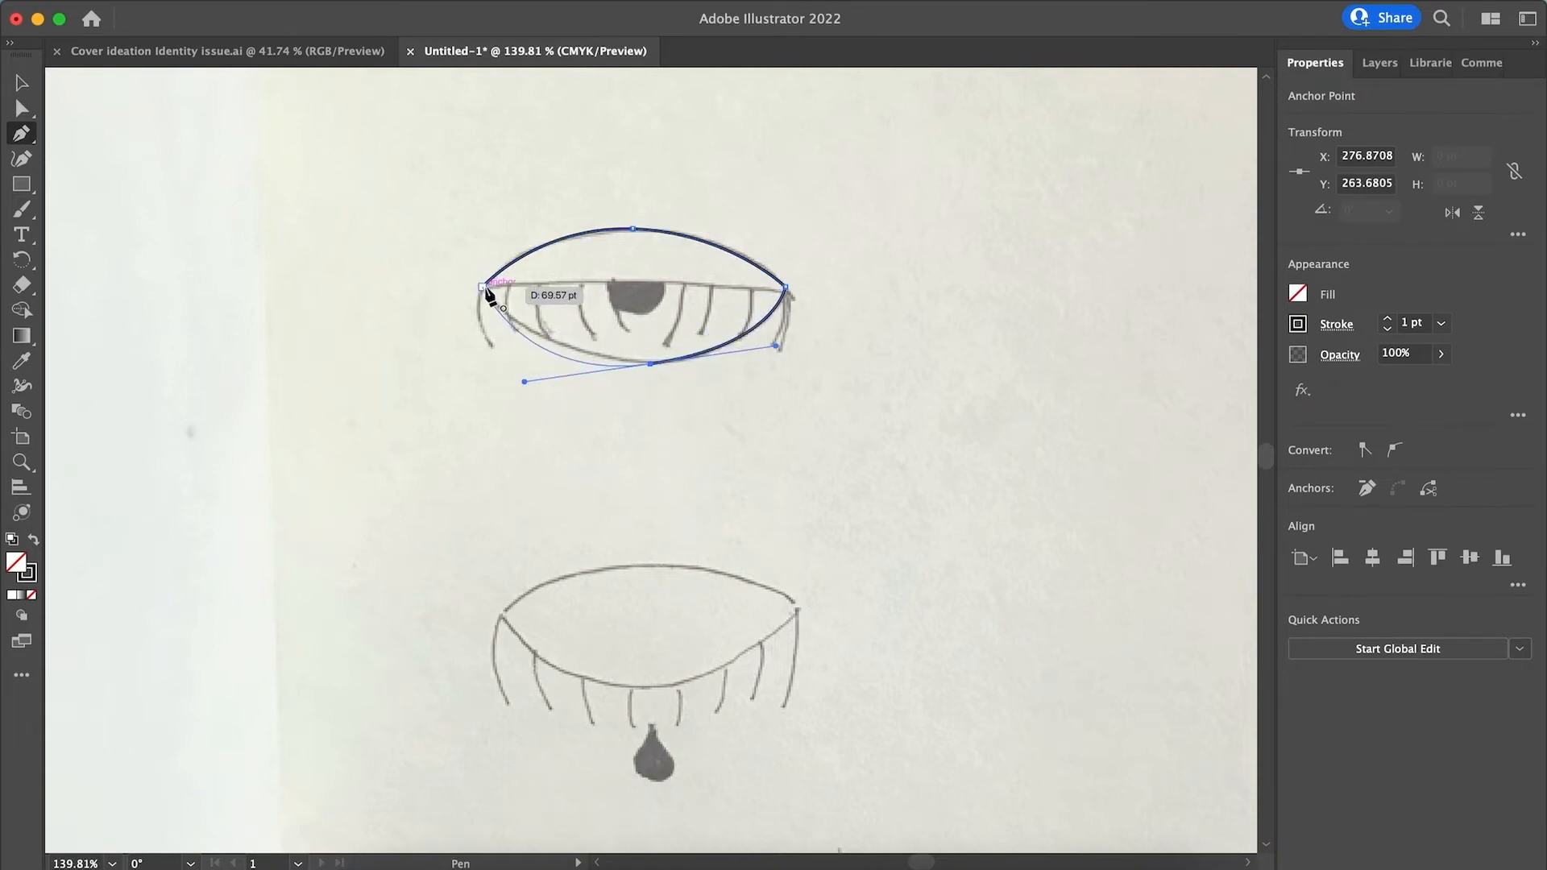
{"action": "left_click", "coordinate": [482, 286]}
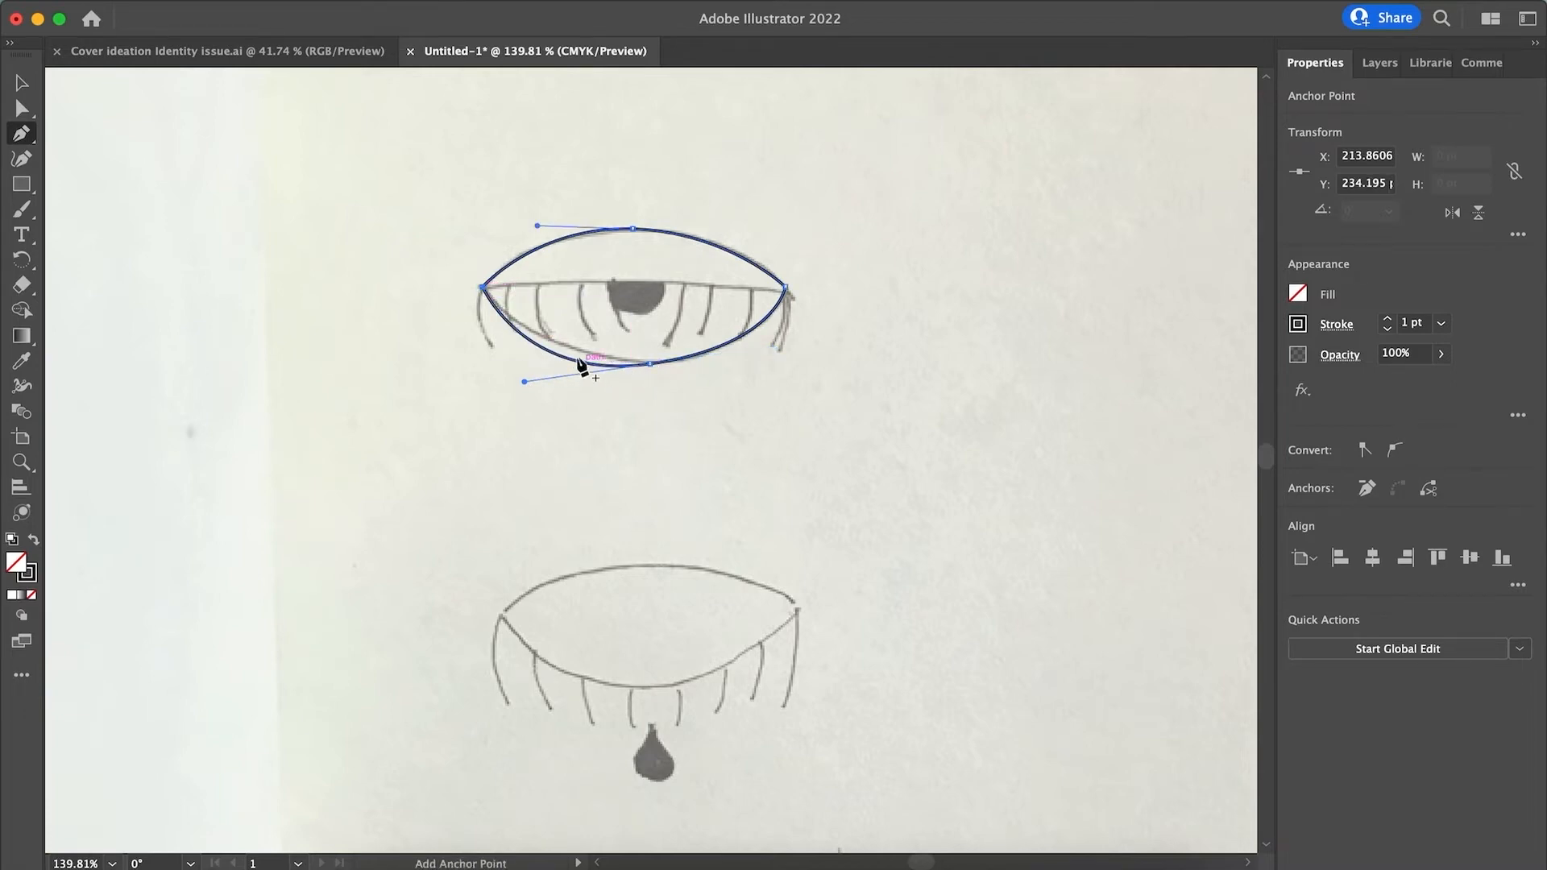
Reposition the outline's bottom anchor and adjust its handles so the lower curve follows the sketched lid.
{"action": "left_click", "coordinate": [523, 383], "text": "ctrl"}
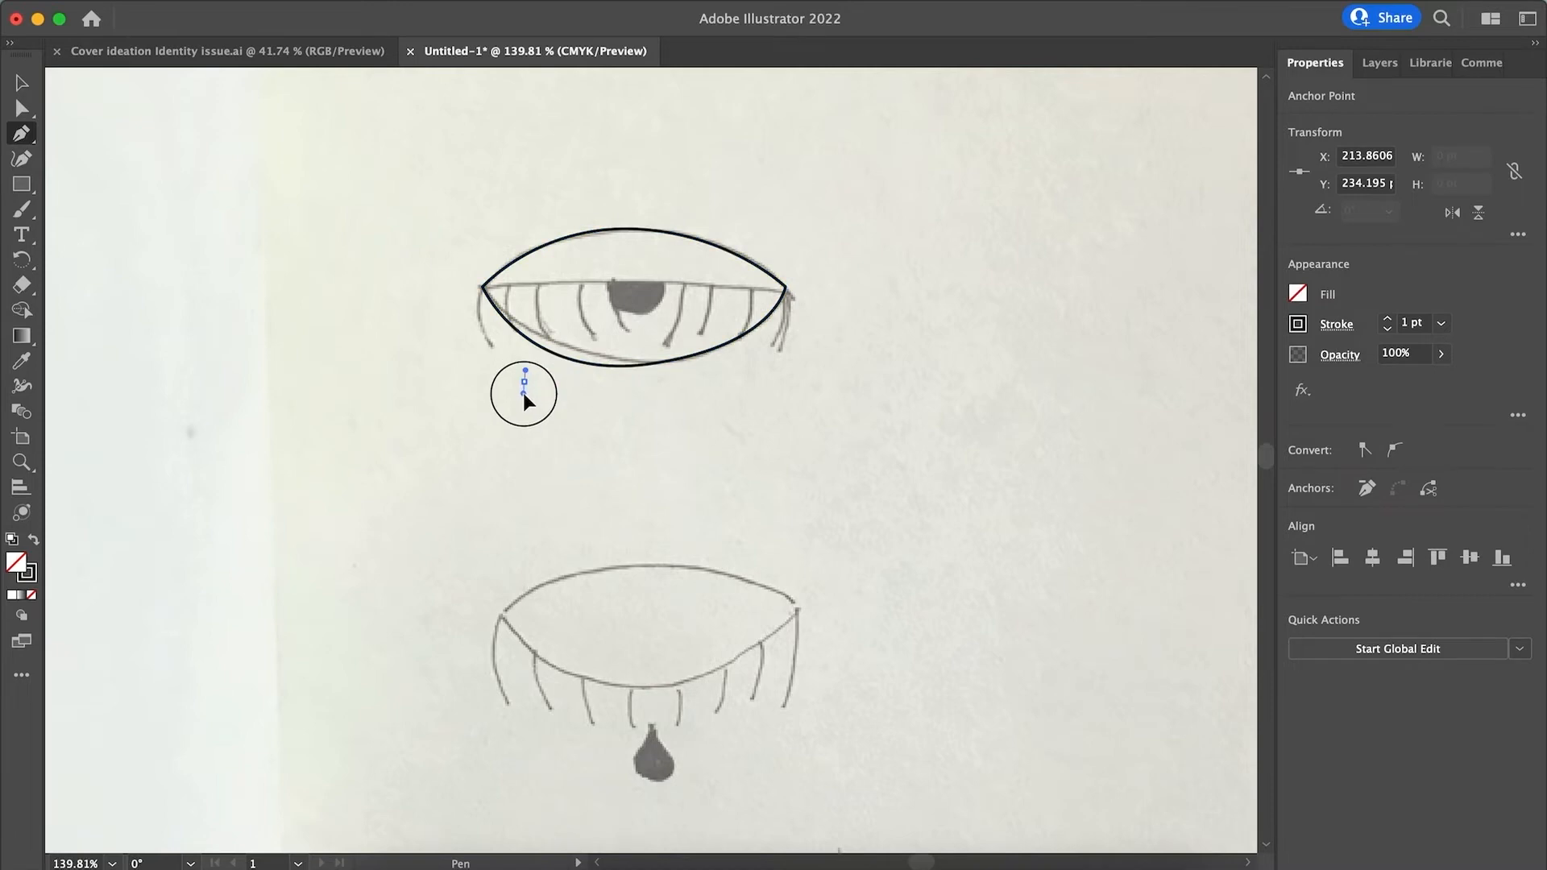
{"action": "key", "text": "ctrl+a"}
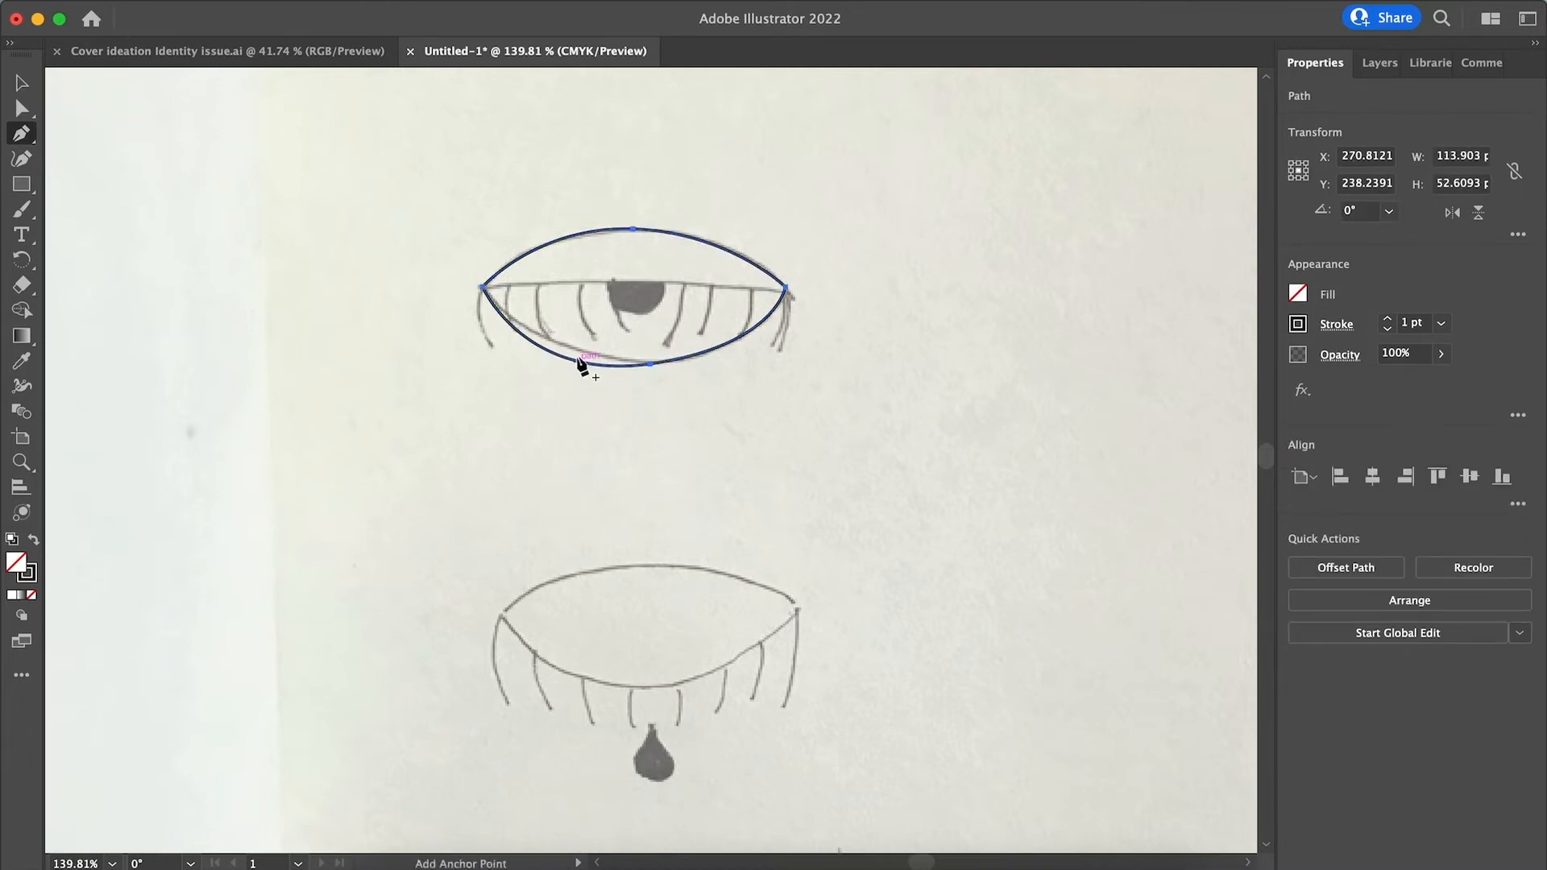
{"action": "key", "text": "a"}
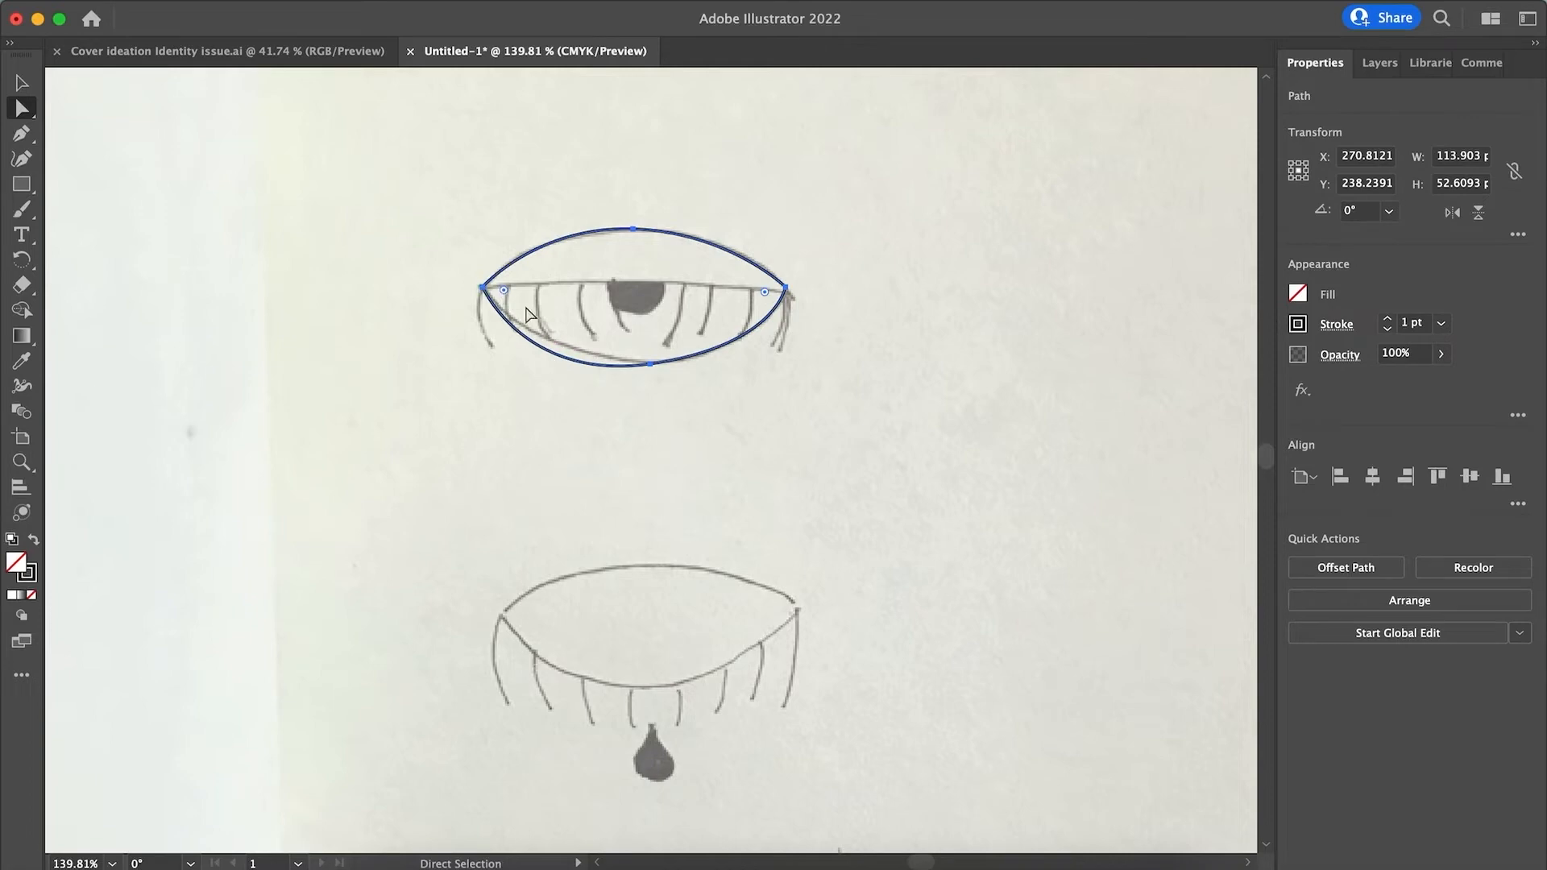
{"action": "left_click", "coordinate": [648, 365]}
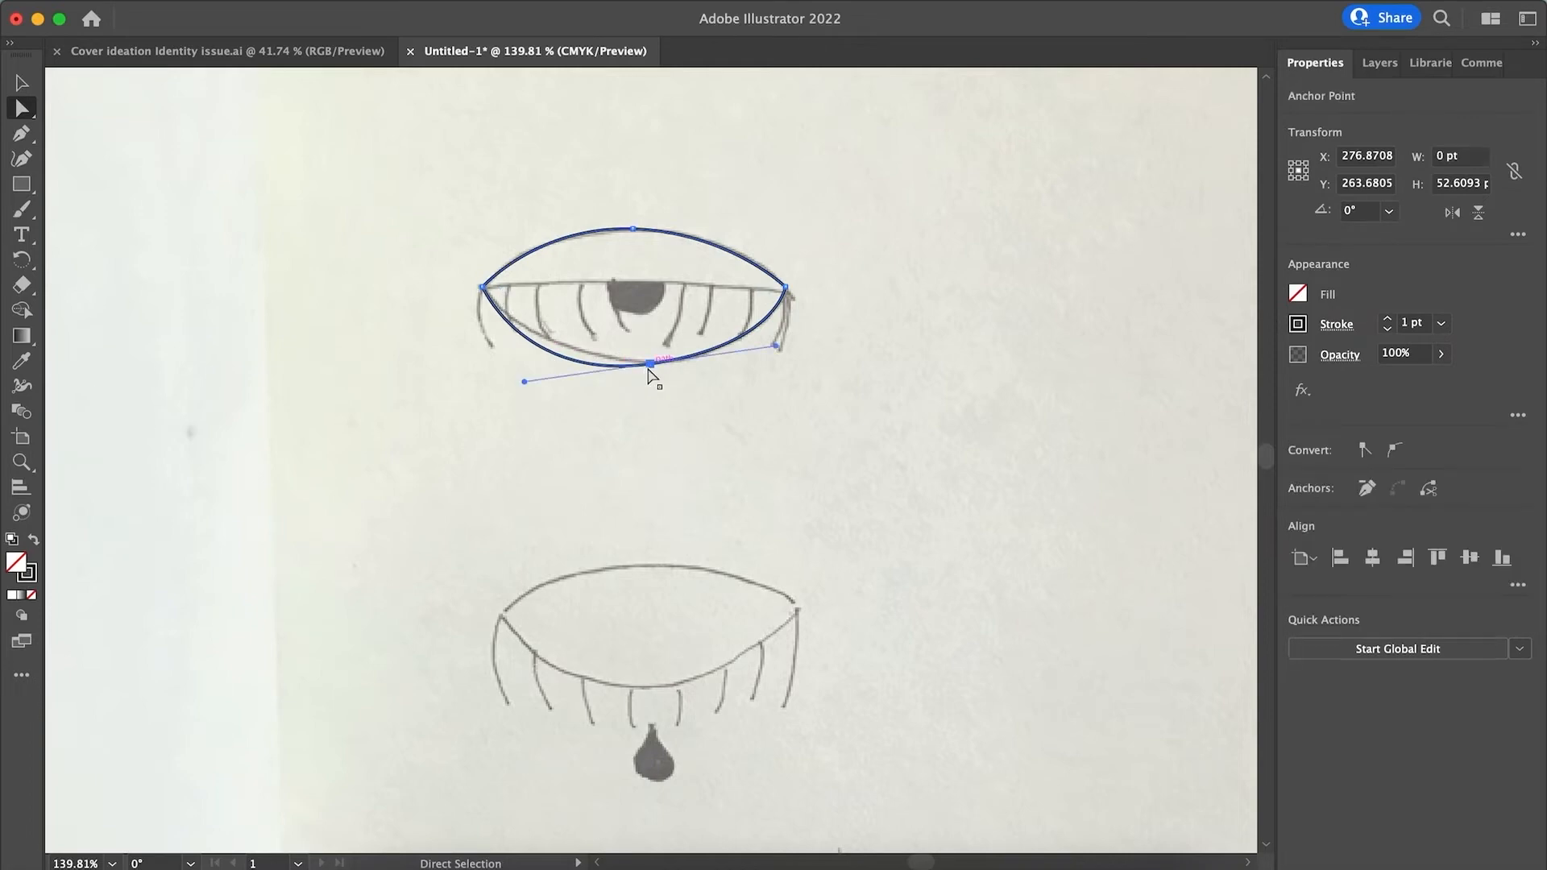
{"action": "left_click", "coordinate": [482, 288]}
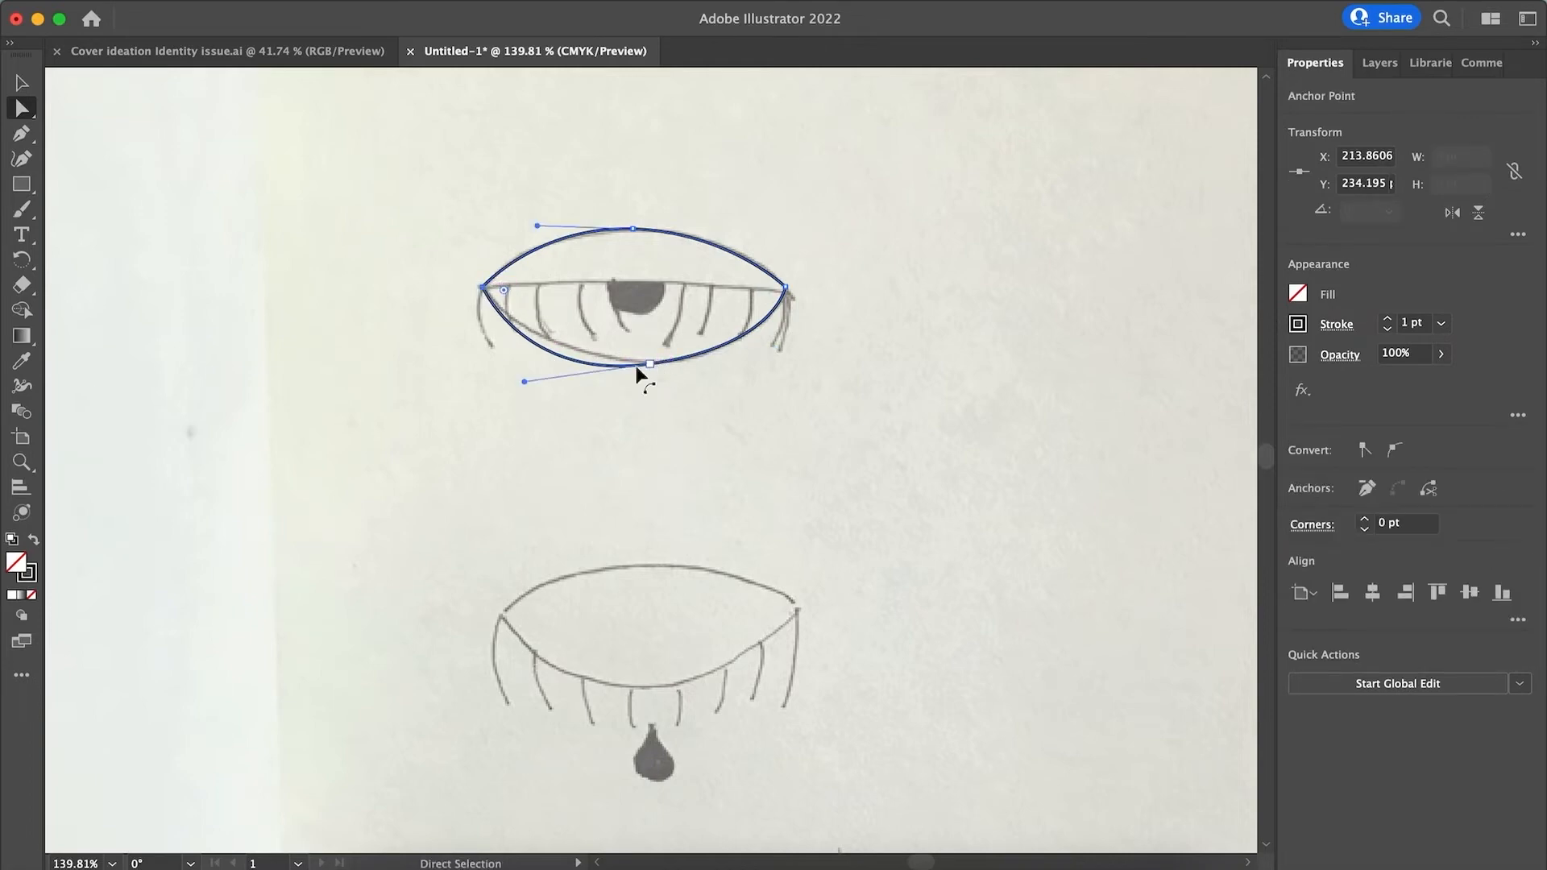
{"action": "left_click_drag", "start_coordinate": [528, 382], "coordinate": [633, 364]}
{"action": "scroll", "coordinate": [655, 372], "scroll_direction": "up", "scroll_amount": 2}
{"action": "scroll", "coordinate": [651, 372], "scroll_direction": "up", "scroll_amount": 1}
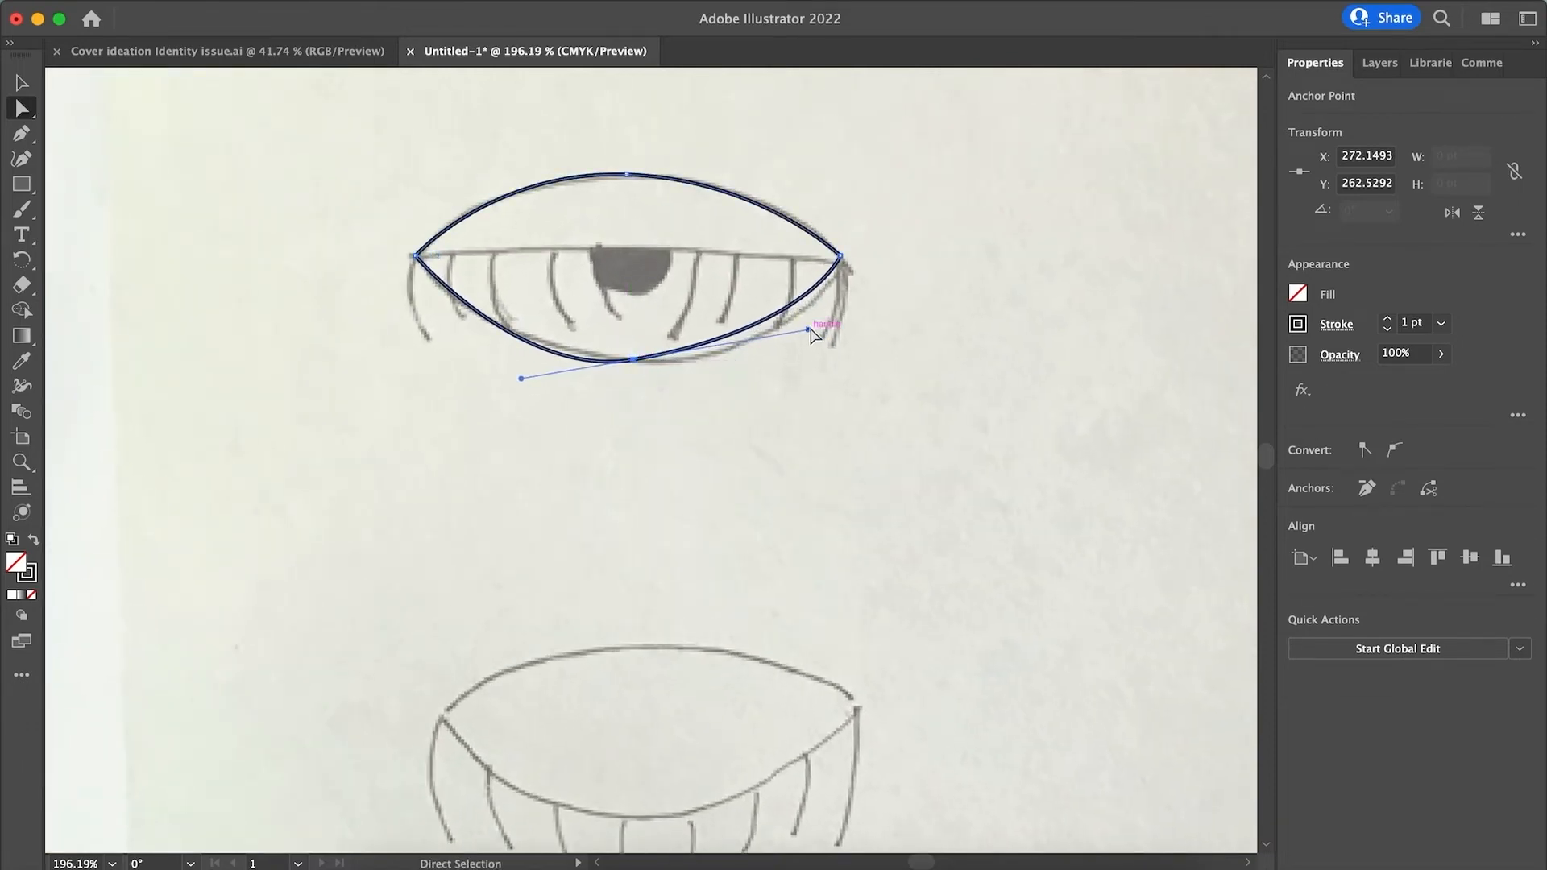
{"action": "left_click_drag", "start_coordinate": [808, 330], "coordinate": [818, 355]}
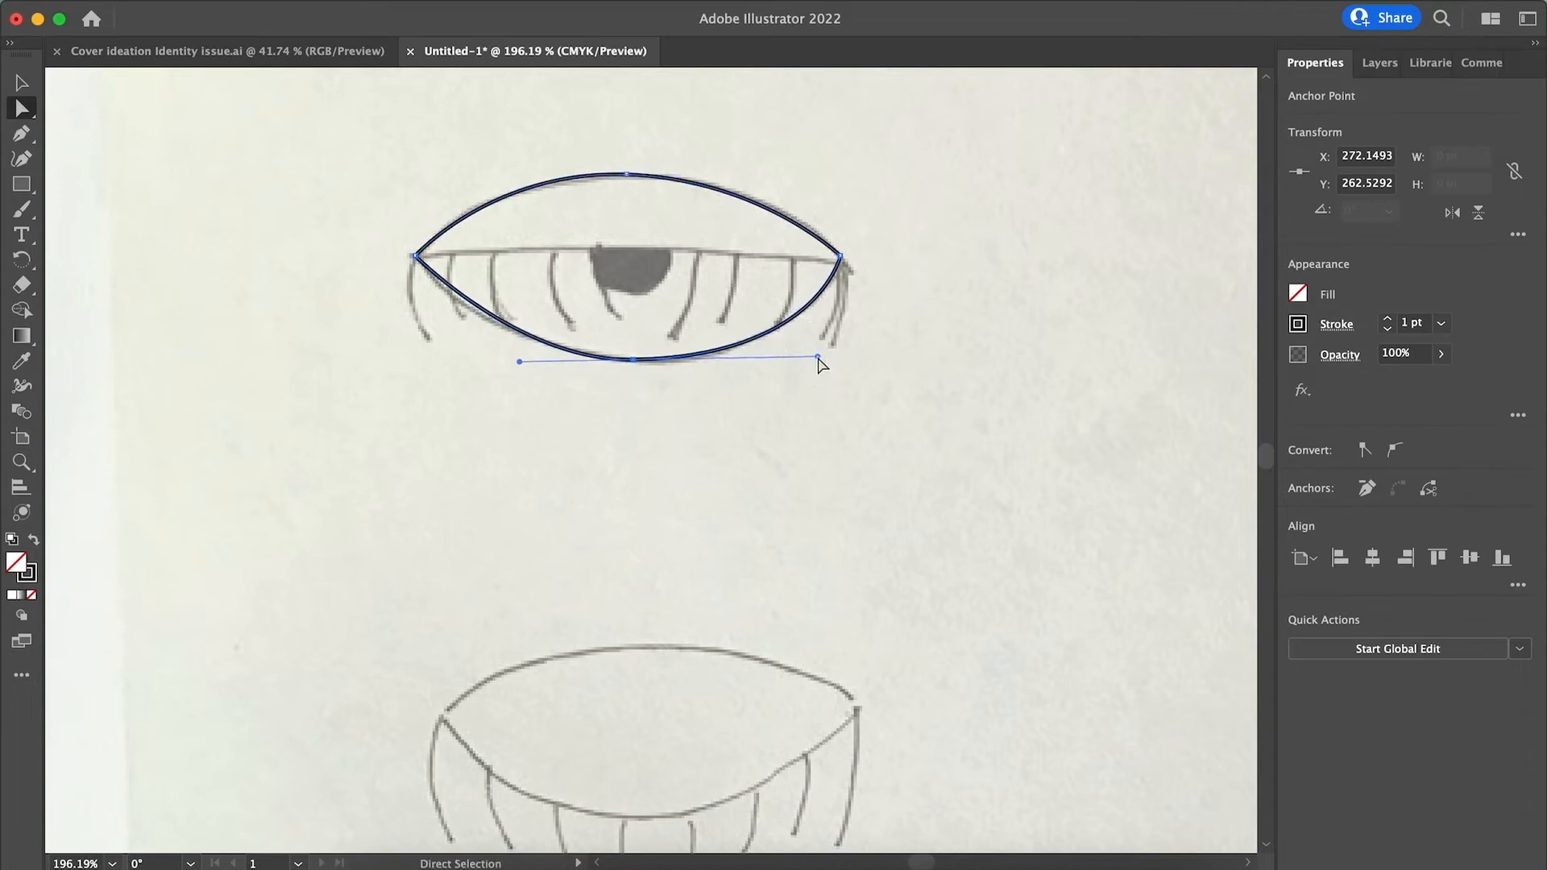
{"action": "left_click_drag", "start_coordinate": [519, 361], "coordinate": [520, 364]}
{"action": "left_click_drag", "start_coordinate": [524, 363], "coordinate": [505, 366]}
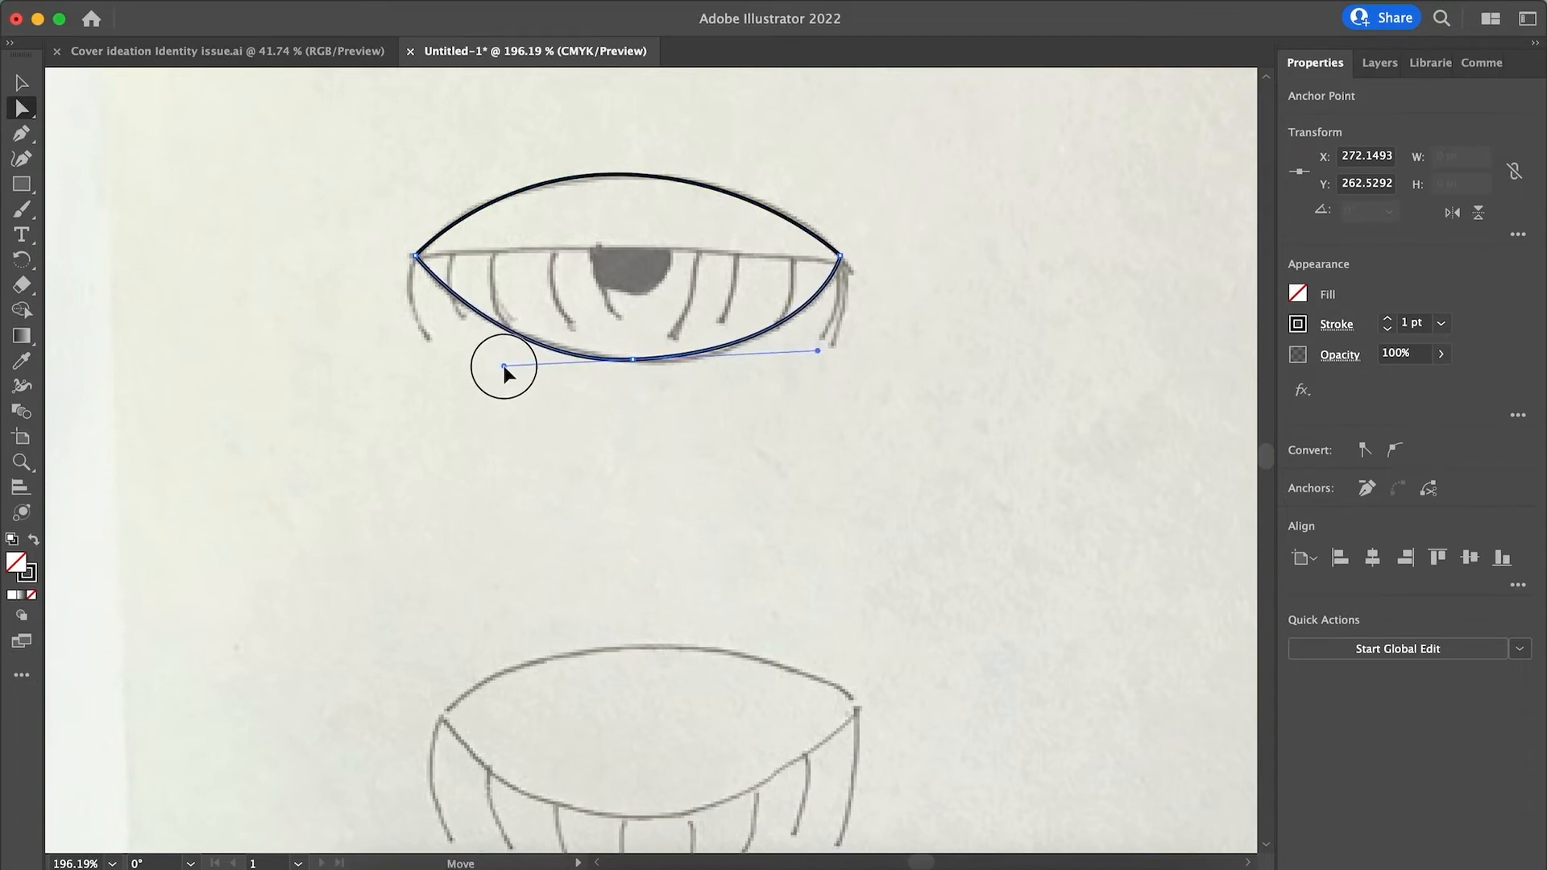
Round the left corner of the eye outline to a radius of about 5.7 pt.
{"action": "left_click", "coordinate": [419, 258]}
{"action": "scroll", "coordinate": [411, 280], "scroll_direction": "up", "scroll_amount": 5}
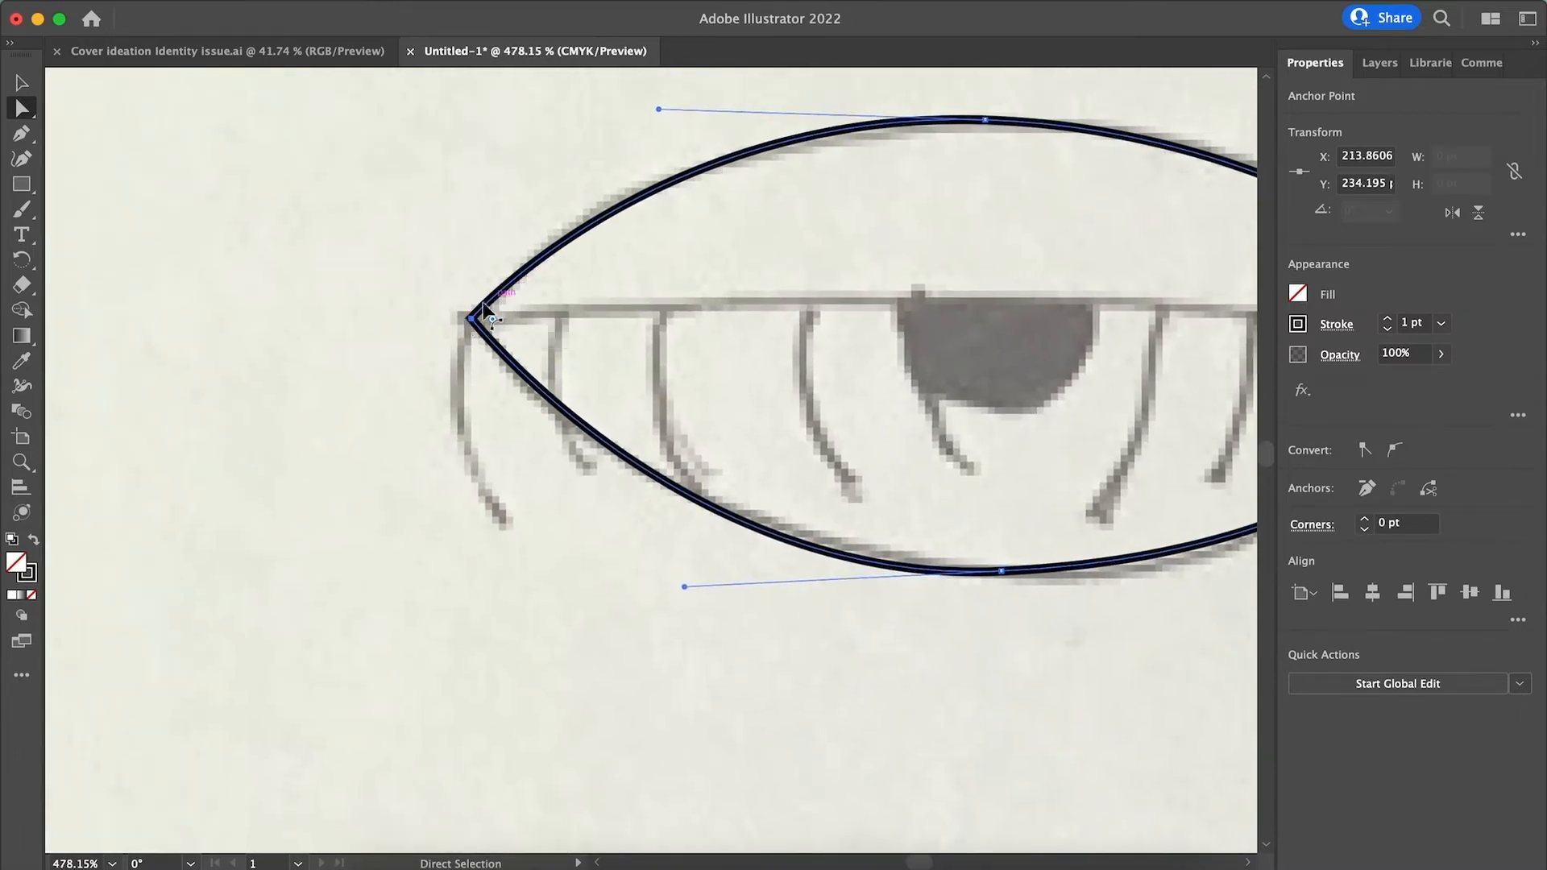
{"action": "left_click", "coordinate": [471, 319]}
{"action": "left_click", "coordinate": [472, 320]}
{"action": "left_click_drag", "start_coordinate": [493, 320], "coordinate": [514, 335]}
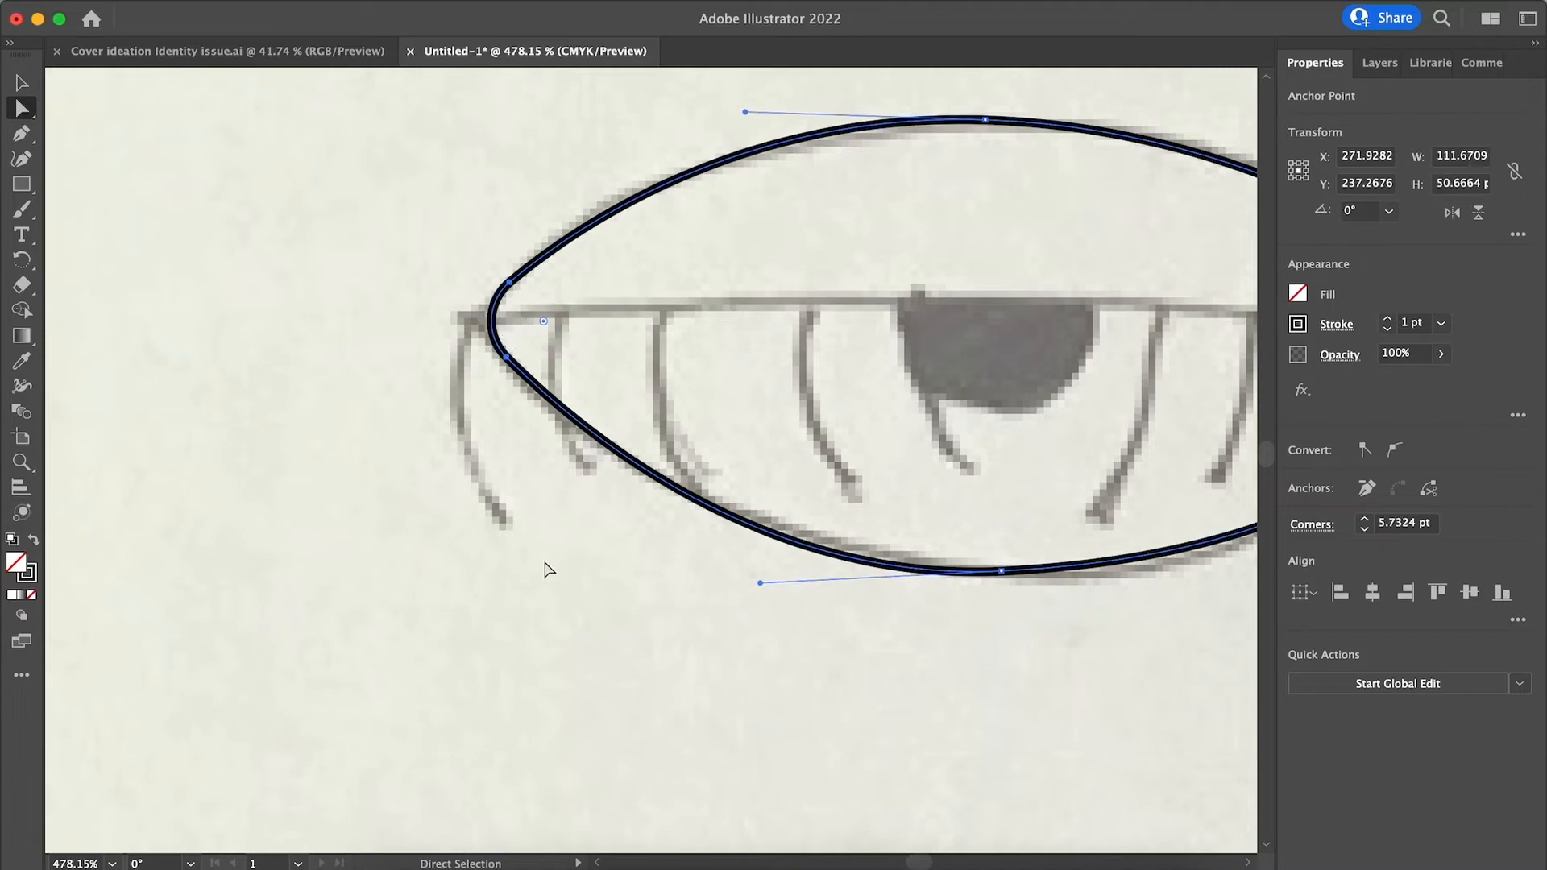
Round the right corner of the eye outline to a radius of about 7 pt.
{"action": "scroll", "coordinate": [544, 570], "scroll_direction": "right", "scroll_amount": 4}
{"action": "scroll", "coordinate": [680, 666], "scroll_direction": "right", "scroll_amount": 2}
{"action": "scroll", "coordinate": [682, 669], "scroll_direction": "down", "scroll_amount": 1}
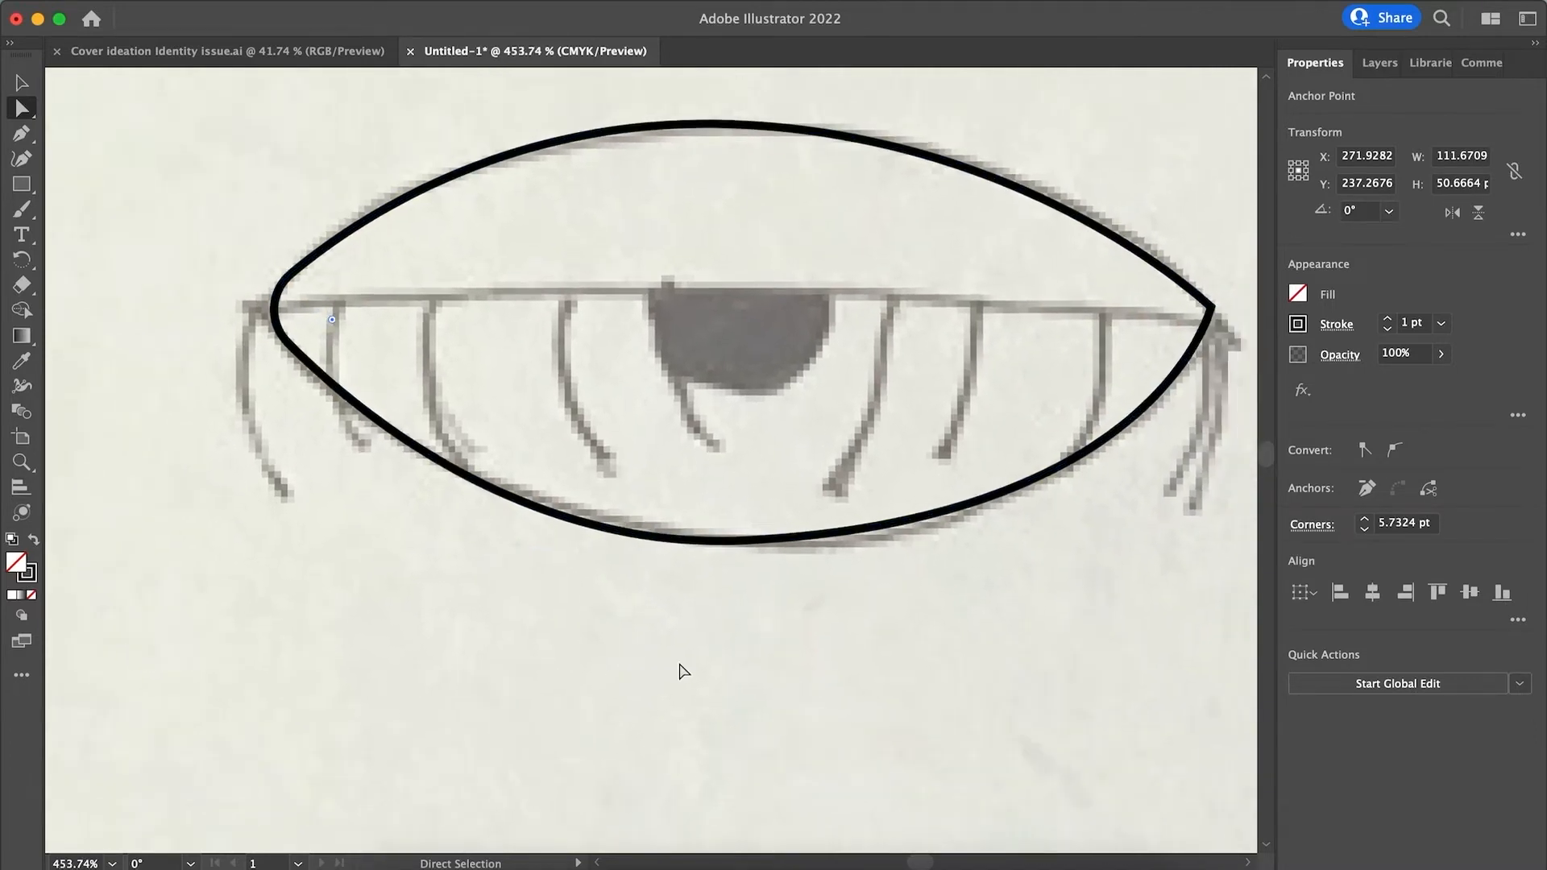
{"action": "scroll", "coordinate": [684, 670], "scroll_direction": "down", "scroll_amount": 3}
{"action": "scroll", "coordinate": [806, 698], "scroll_direction": "right", "scroll_amount": 3}
{"action": "scroll", "coordinate": [806, 698], "scroll_direction": "up", "scroll_amount": 2}
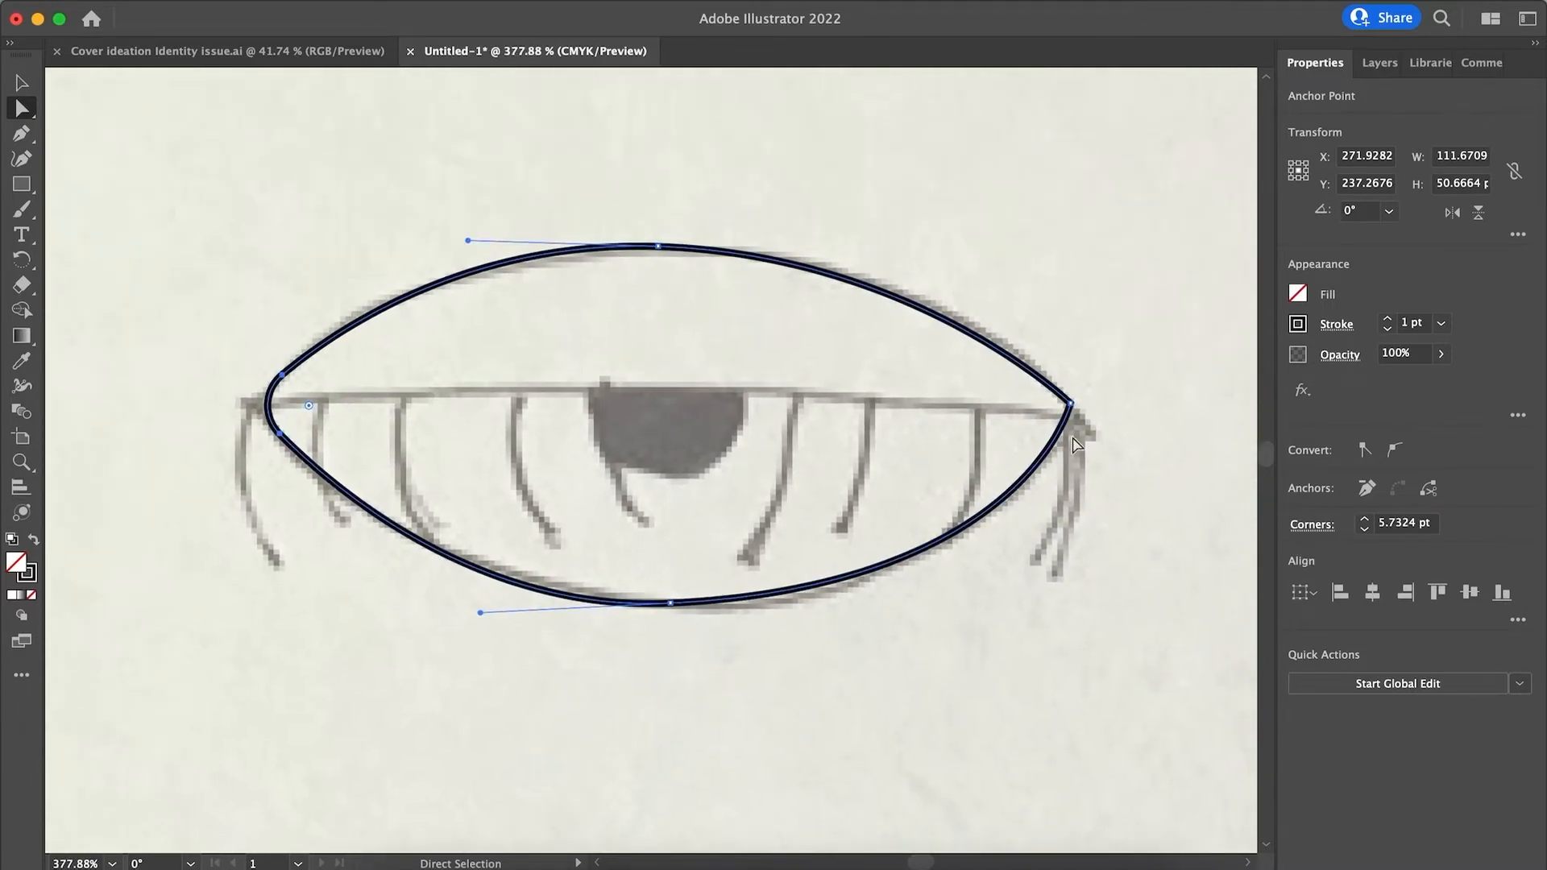
{"action": "left_click", "coordinate": [1071, 403]}
{"action": "left_click_drag", "start_coordinate": [1049, 413], "coordinate": [1008, 416]}
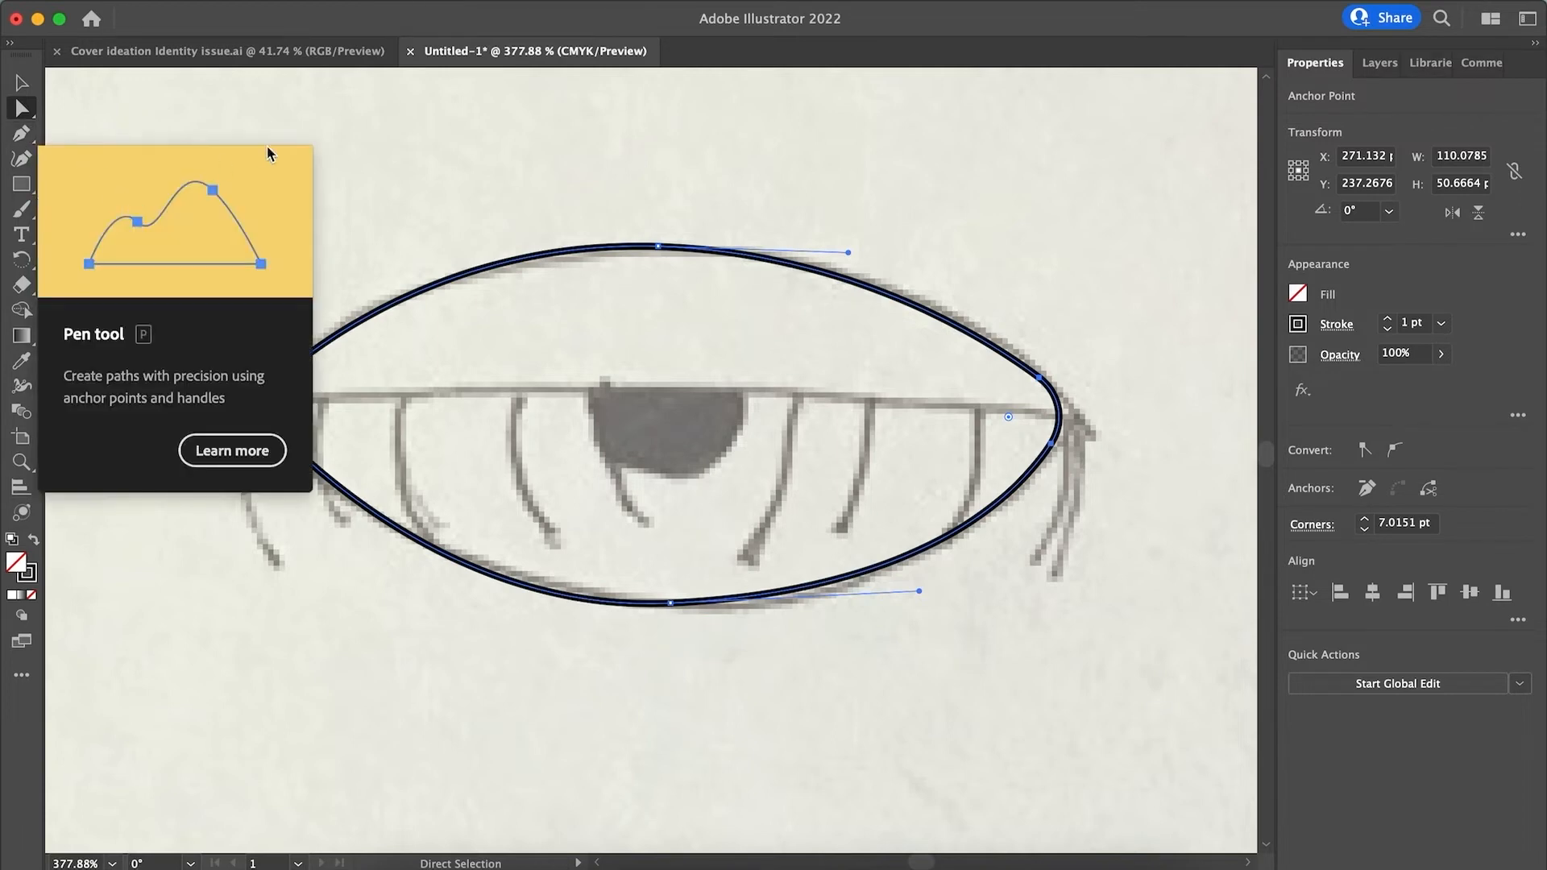
Add an anchor point with the Pen tool at the outline's left corner, where the sketched lid line meets it.
{"action": "key", "text": "p"}
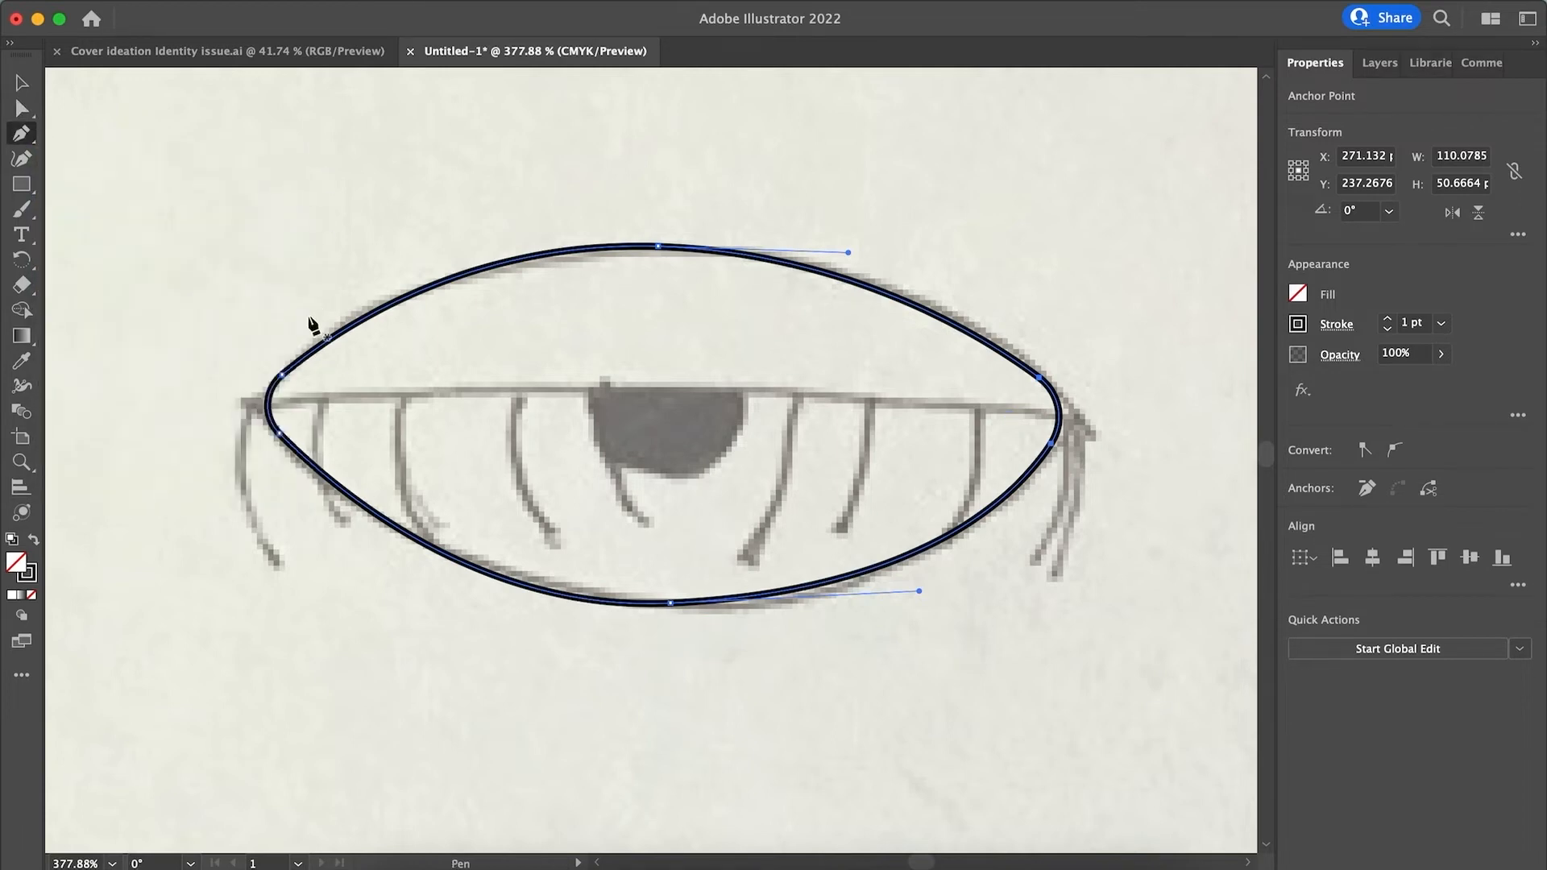
{"action": "left_click", "coordinate": [268, 401]}
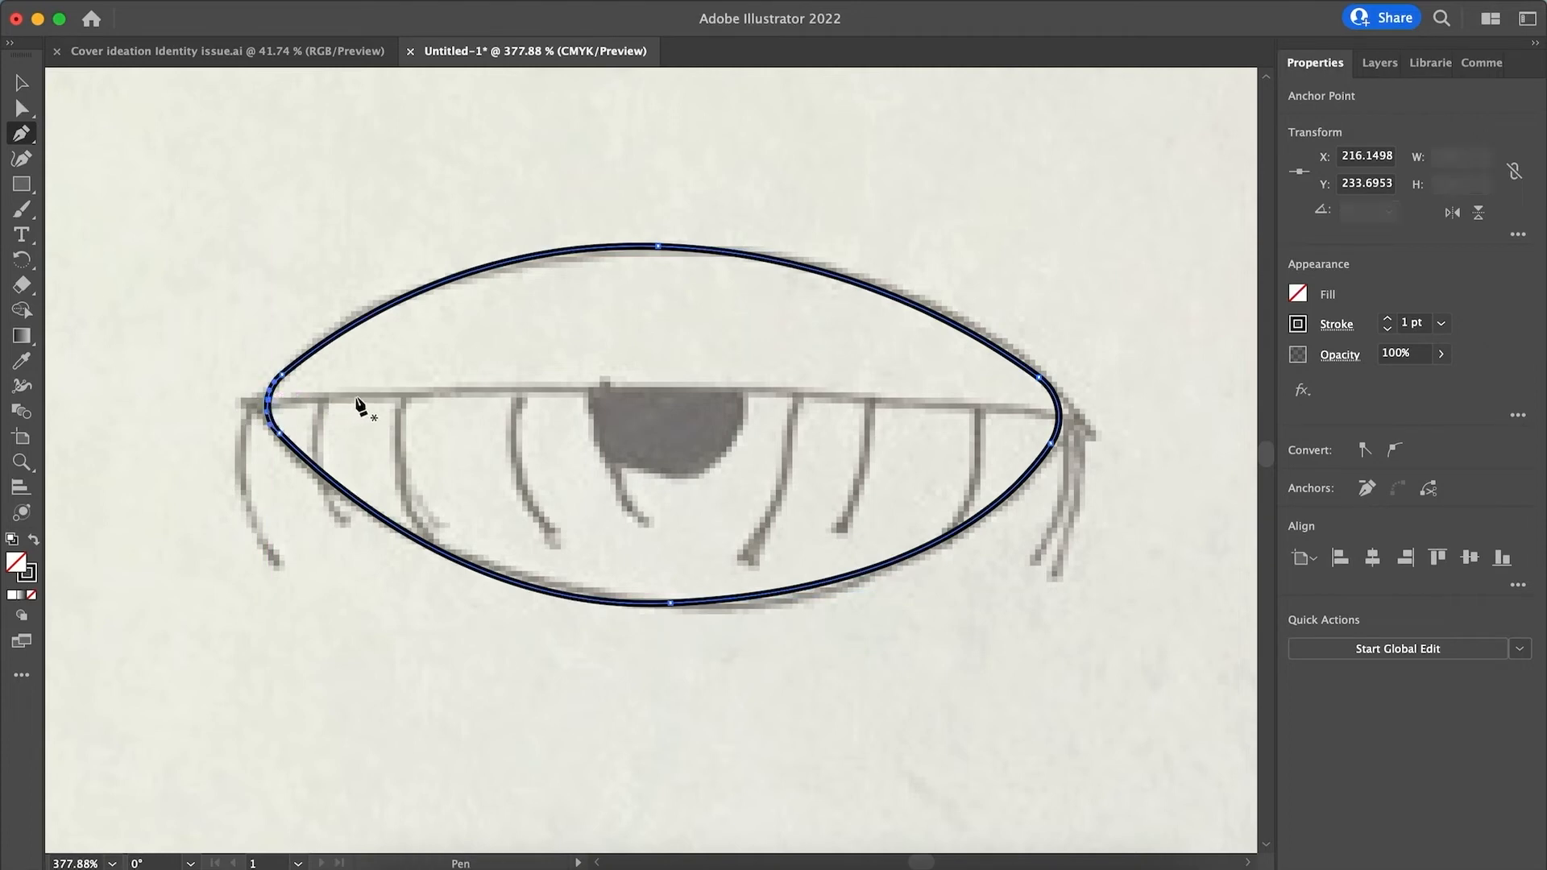
{"action": "left_click", "coordinate": [269, 403]}
{"action": "scroll", "coordinate": [270, 403], "scroll_direction": "up", "scroll_amount": 5}
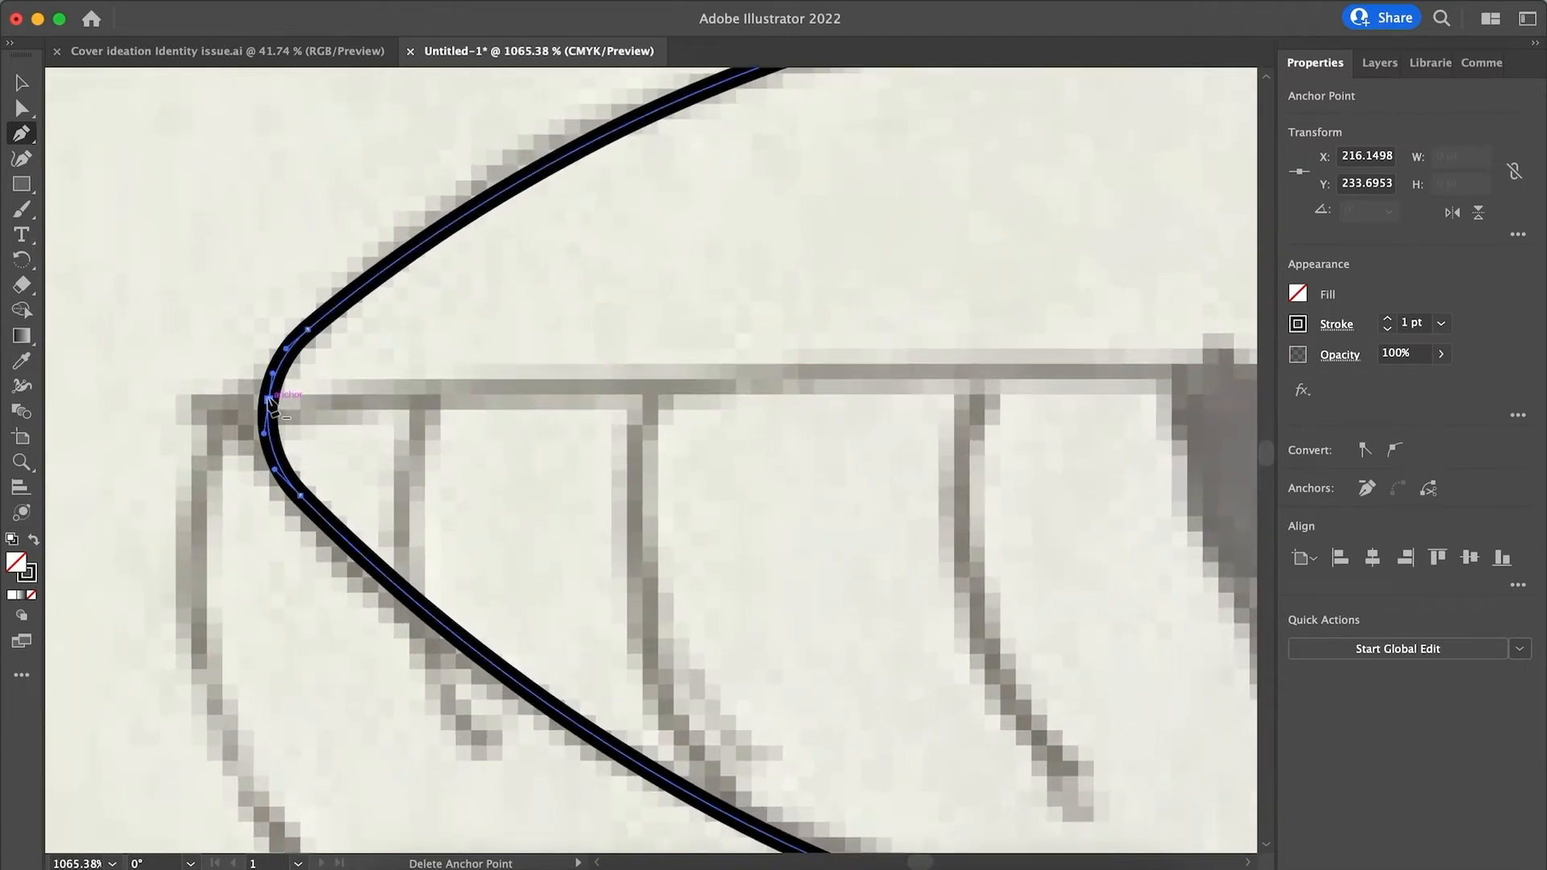
{"action": "left_click", "coordinate": [269, 400]}
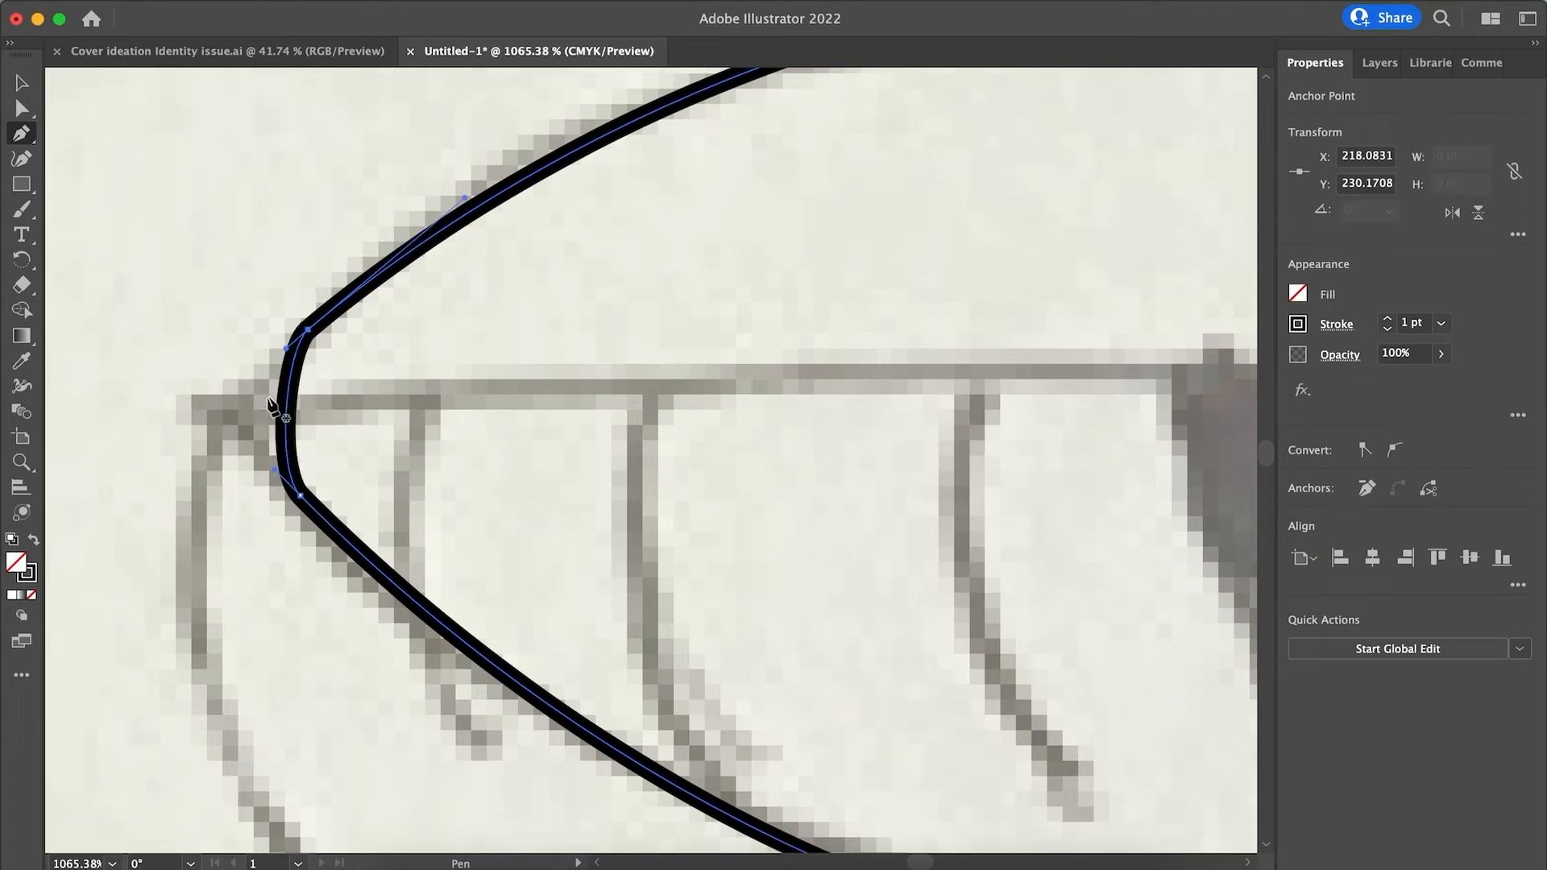
{"action": "key", "text": "super+z"}
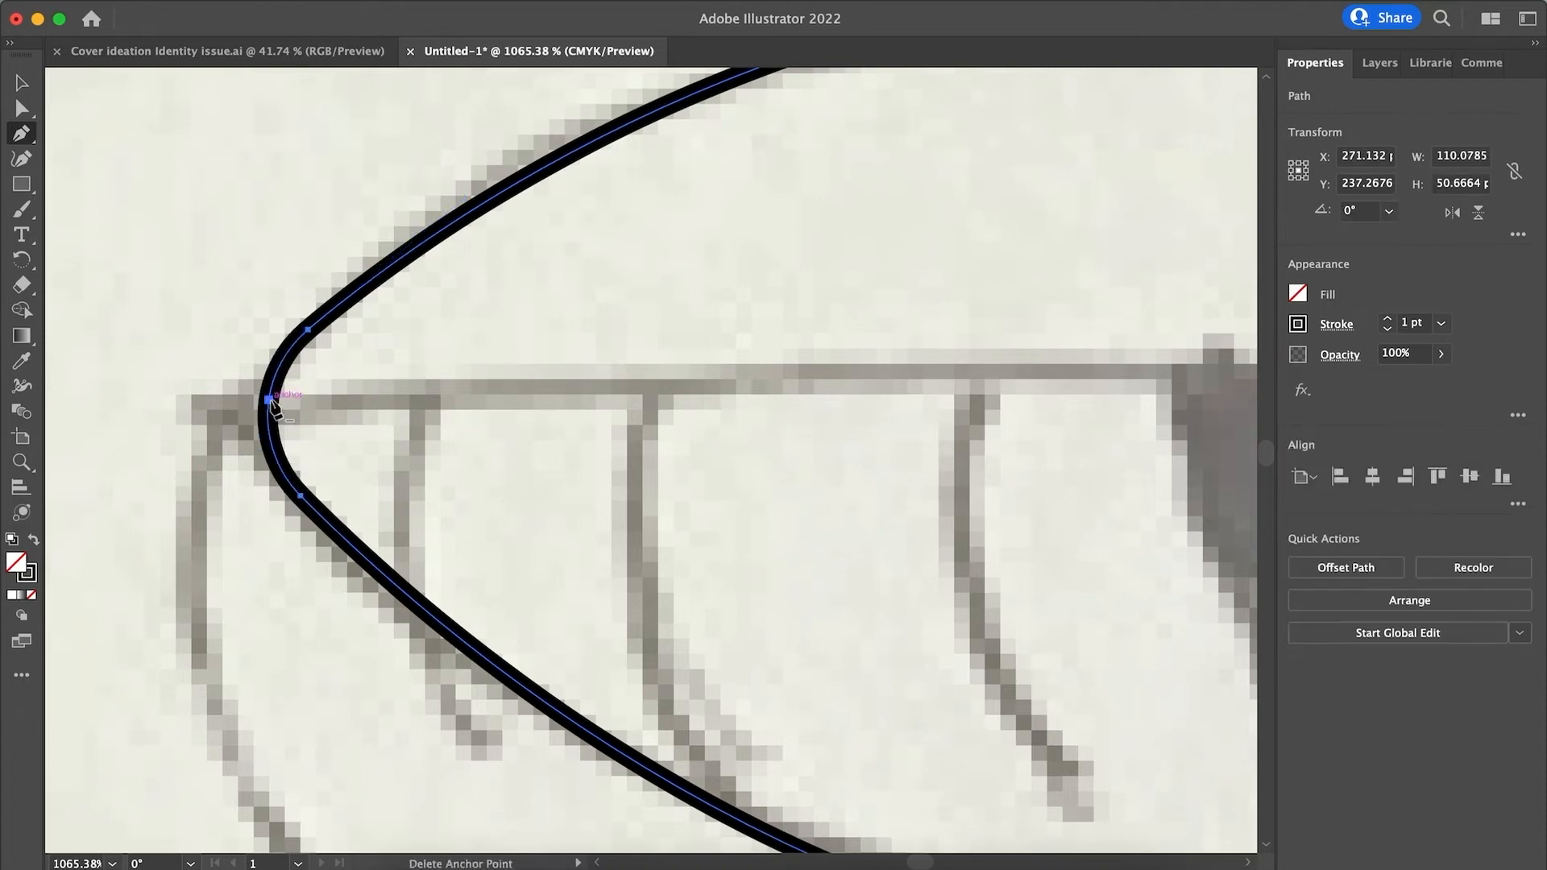
{"action": "left_click", "coordinate": [274, 407]}
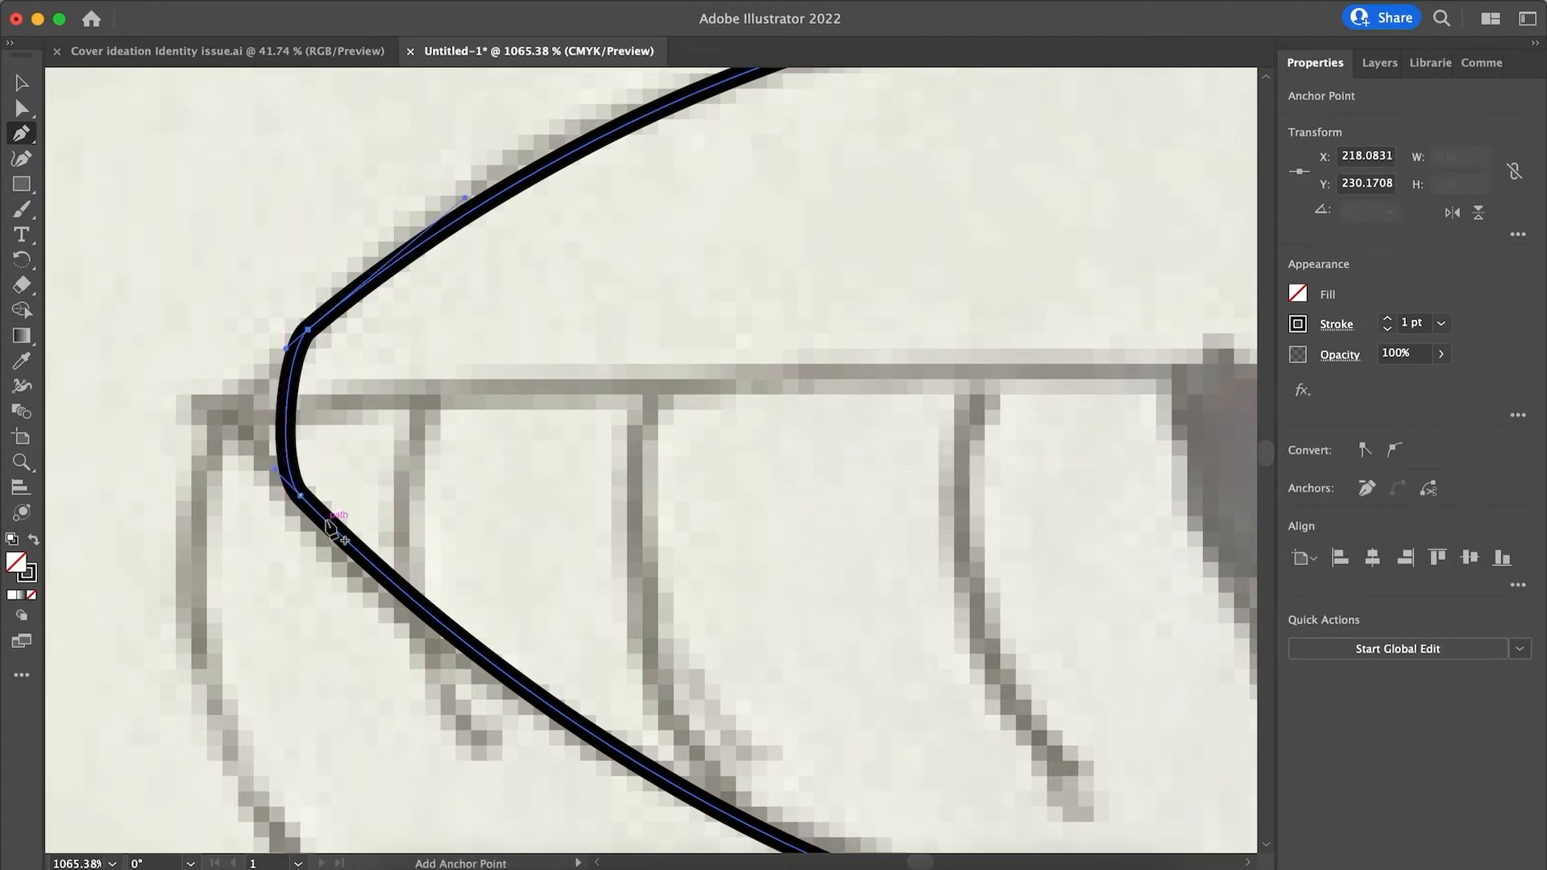
{"action": "key", "text": "super+z"}
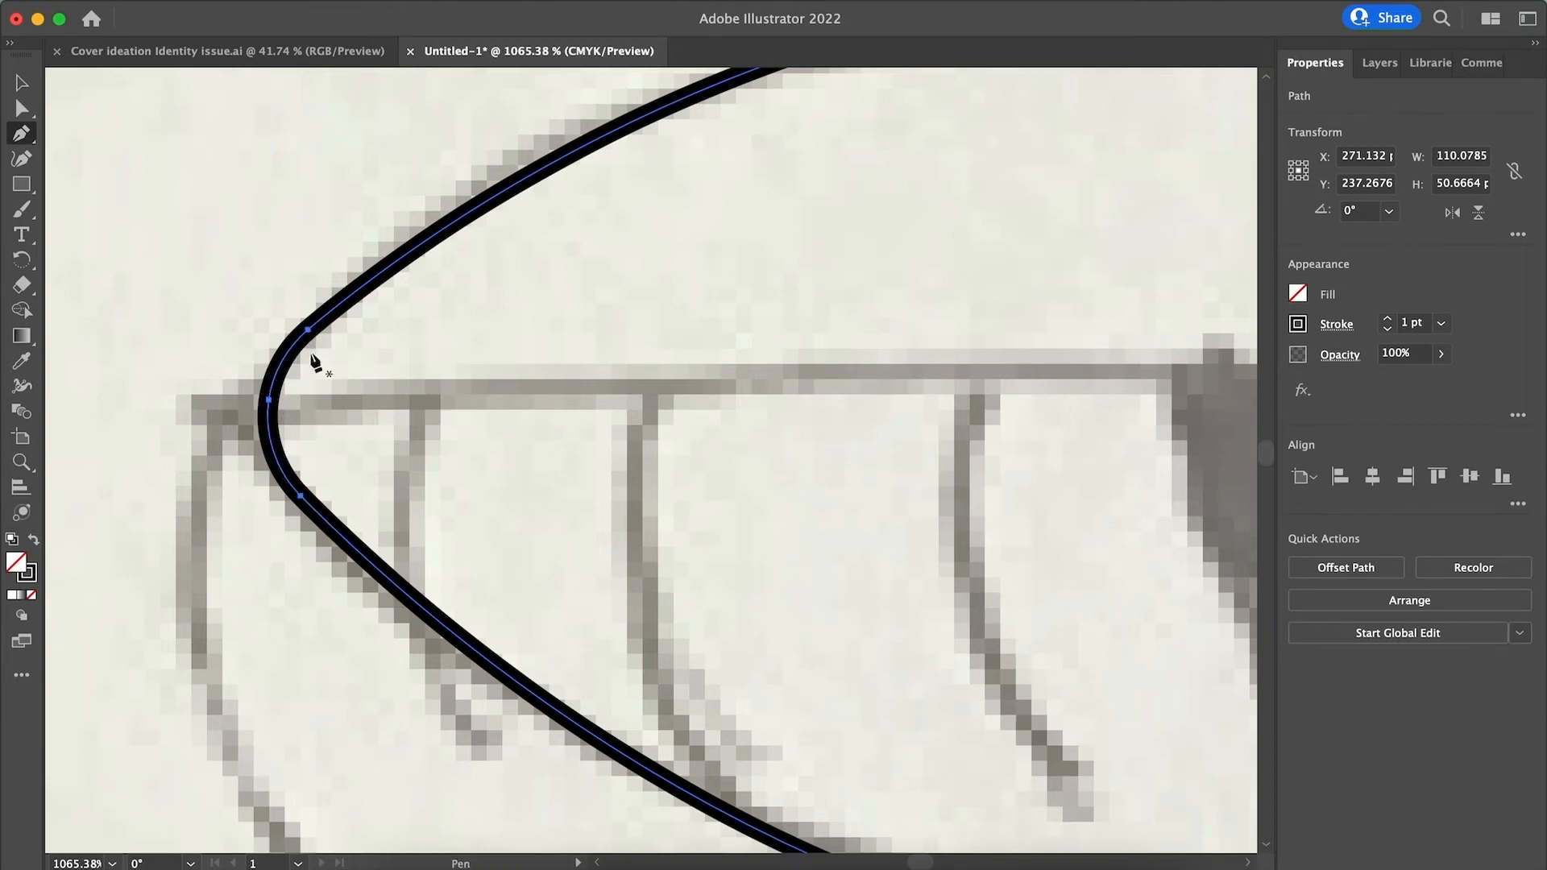
{"action": "left_click", "coordinate": [300, 495]}
{"action": "scroll", "coordinate": [448, 522], "scroll_direction": "down", "scroll_amount": 1}
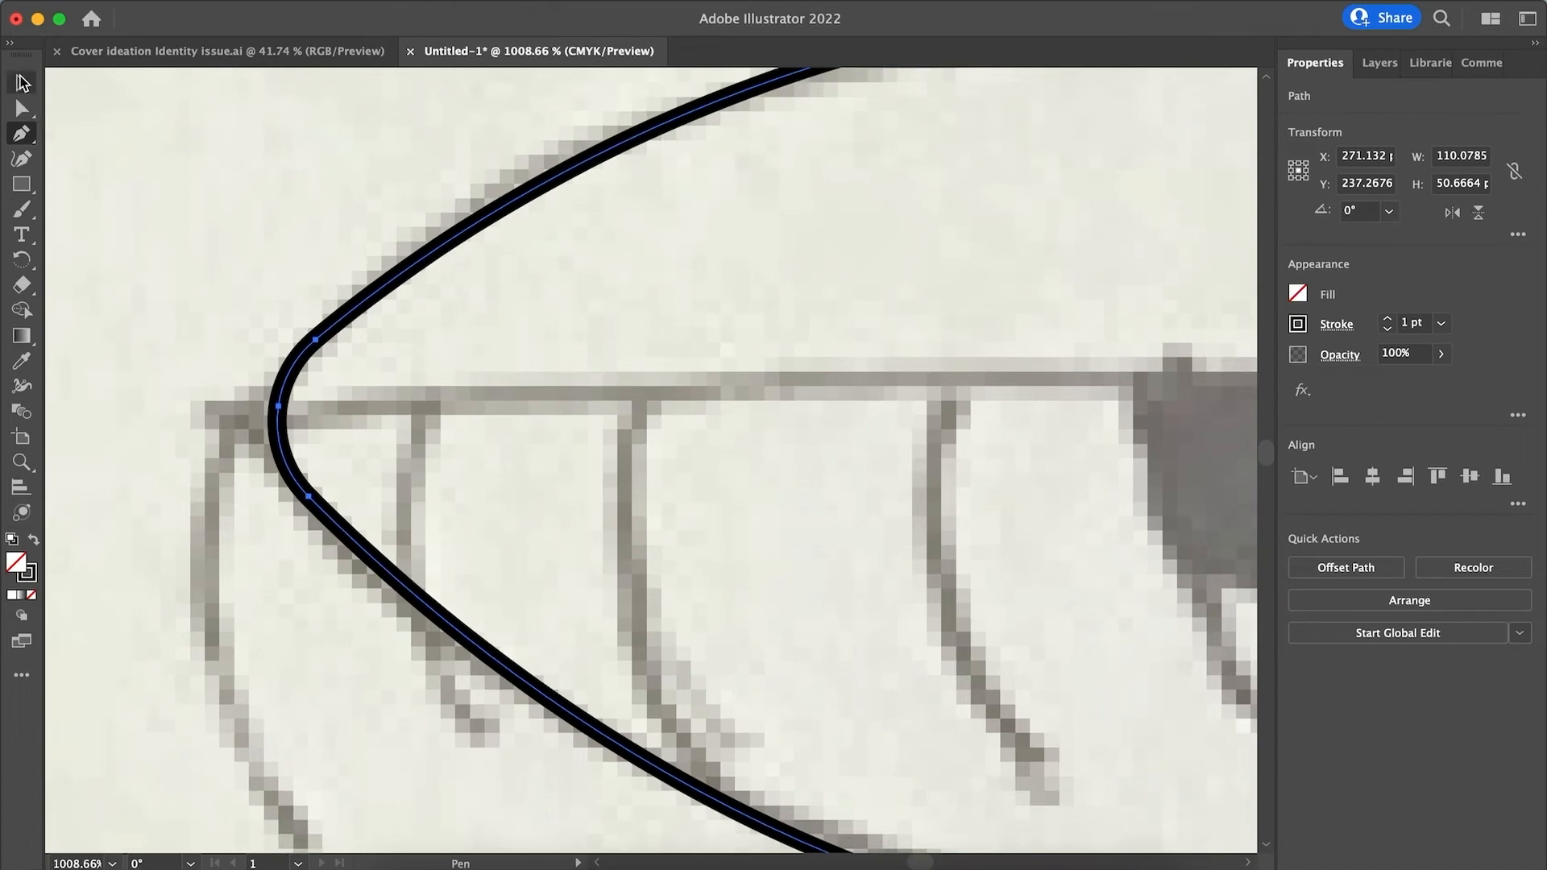
Deselect the outline and trace the sketched middle lid line as a separate, slightly curved Pen path from the eye's left corner to its right corner.
{"action": "left_click", "coordinate": [22, 84]}
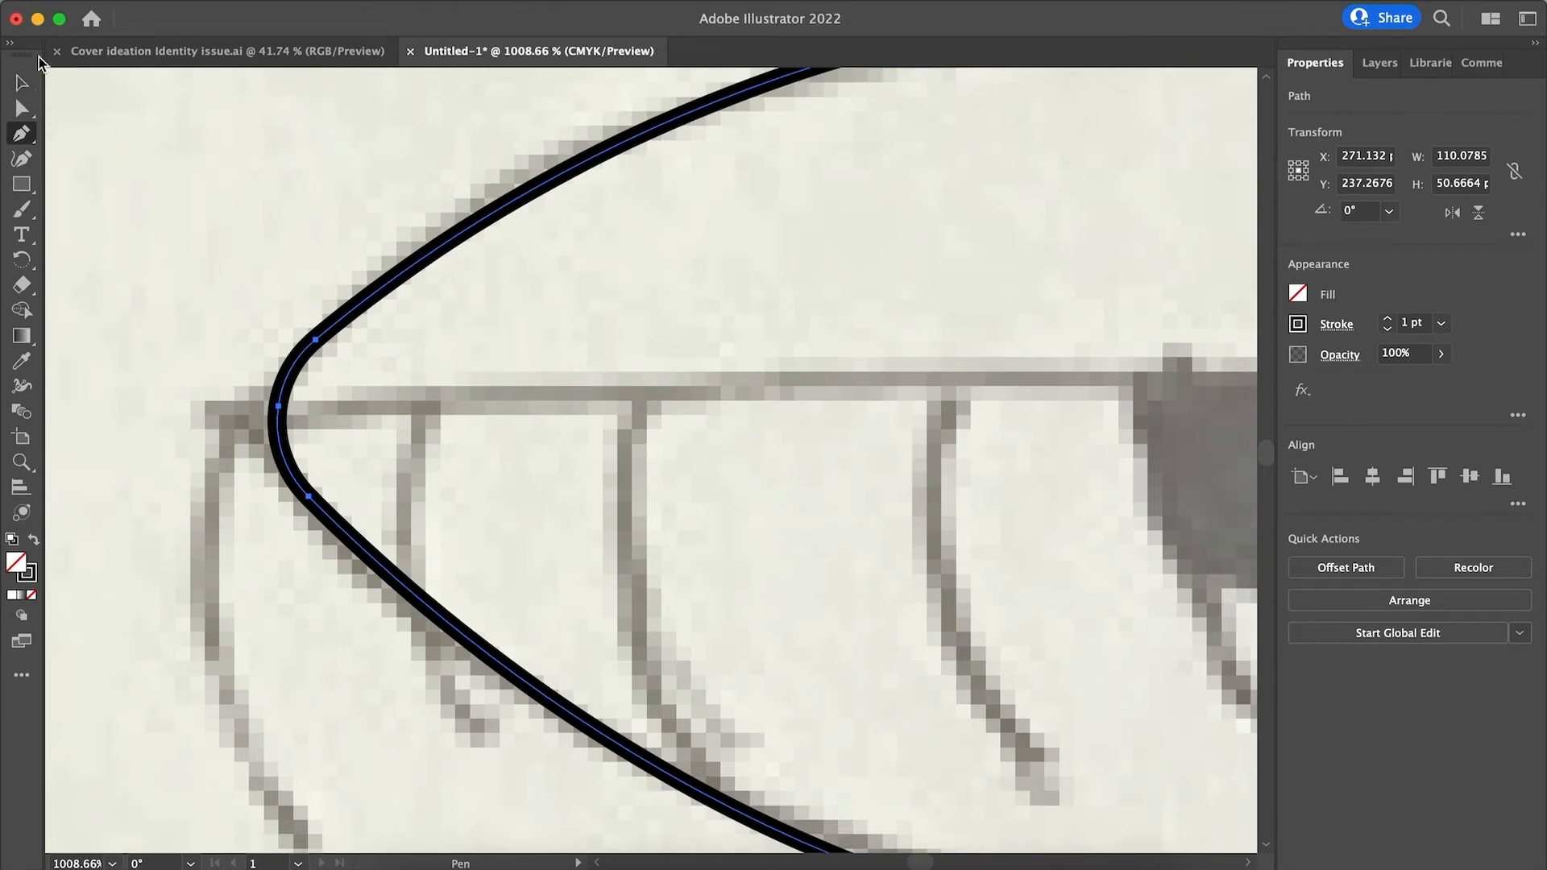
{"action": "left_click", "coordinate": [181, 171]}
{"action": "left_click", "coordinate": [19, 136]}
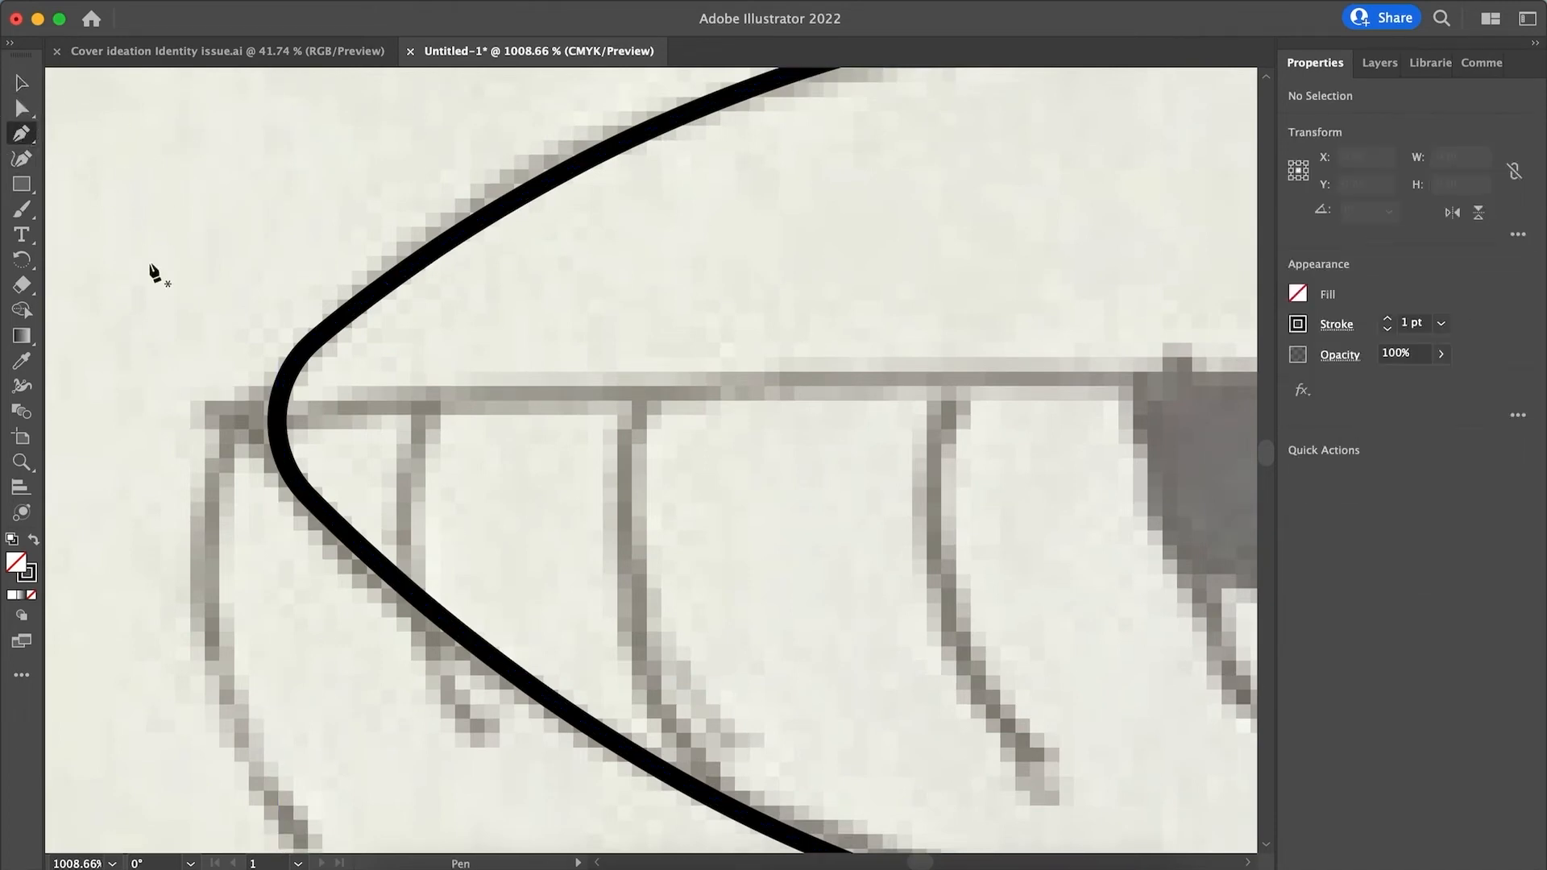
{"action": "left_click", "coordinate": [253, 410]}
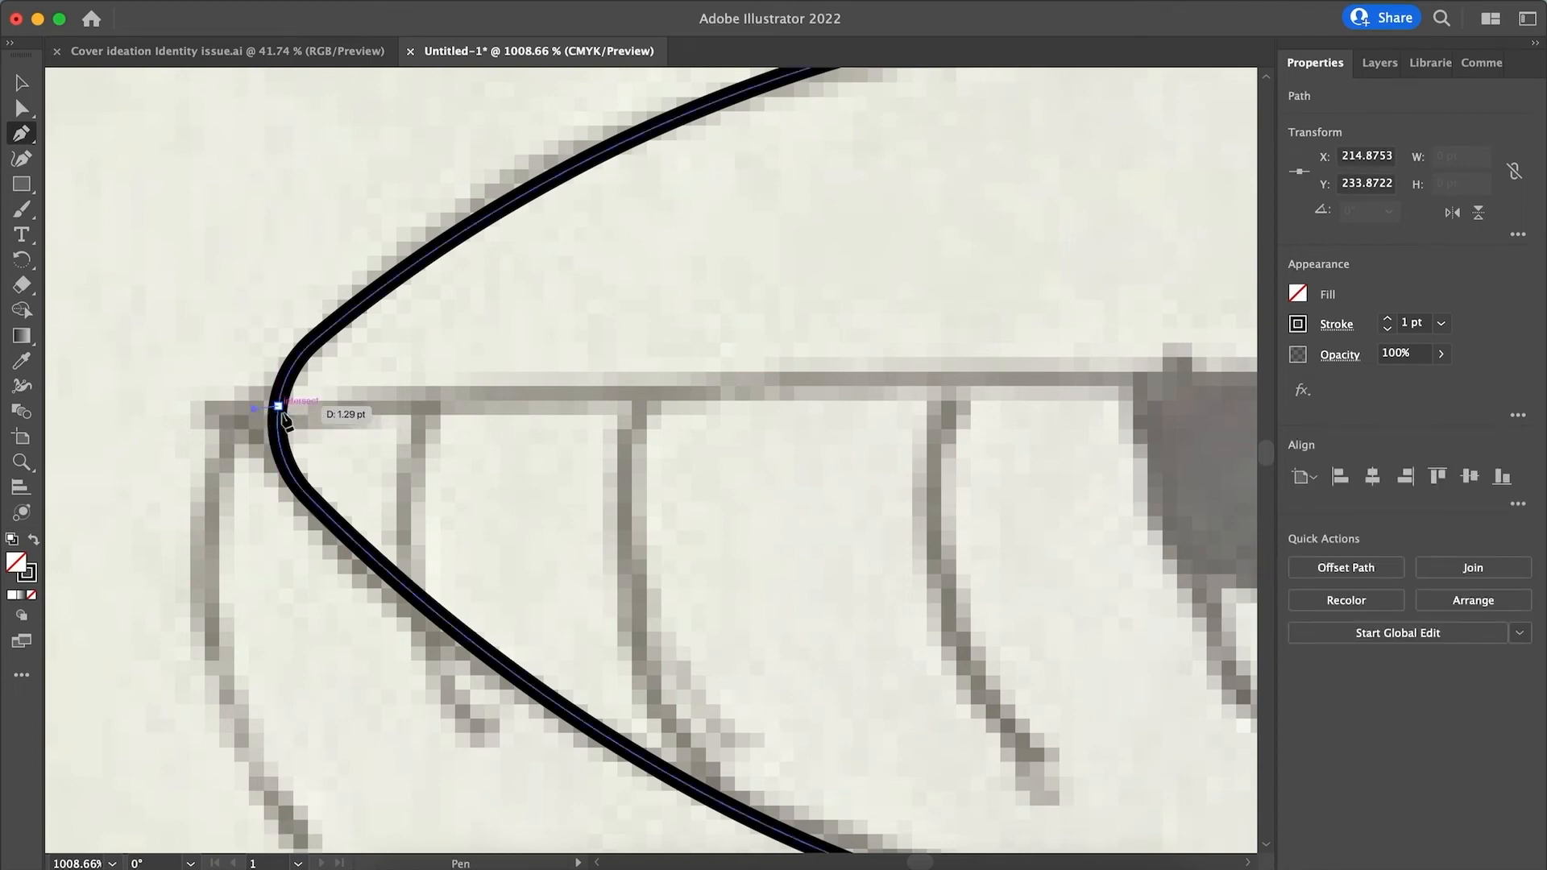
{"action": "scroll", "coordinate": [303, 421], "scroll_direction": "down", "scroll_amount": 1}
{"action": "scroll", "coordinate": [303, 421], "scroll_direction": "down", "scroll_amount": 2}
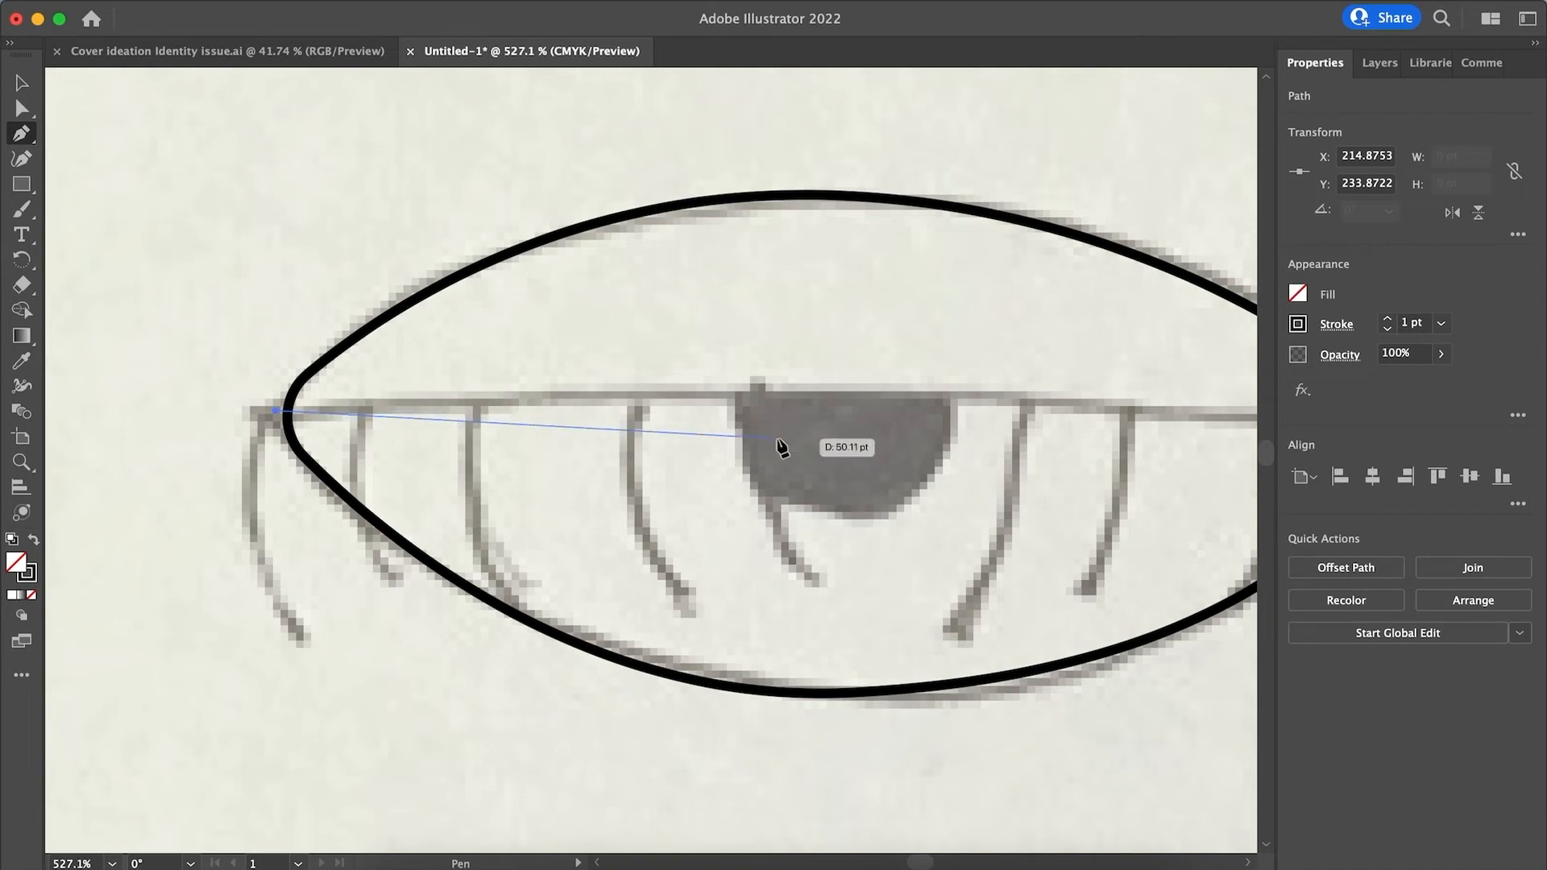
{"action": "scroll", "coordinate": [780, 441], "scroll_direction": "right", "scroll_amount": 3}
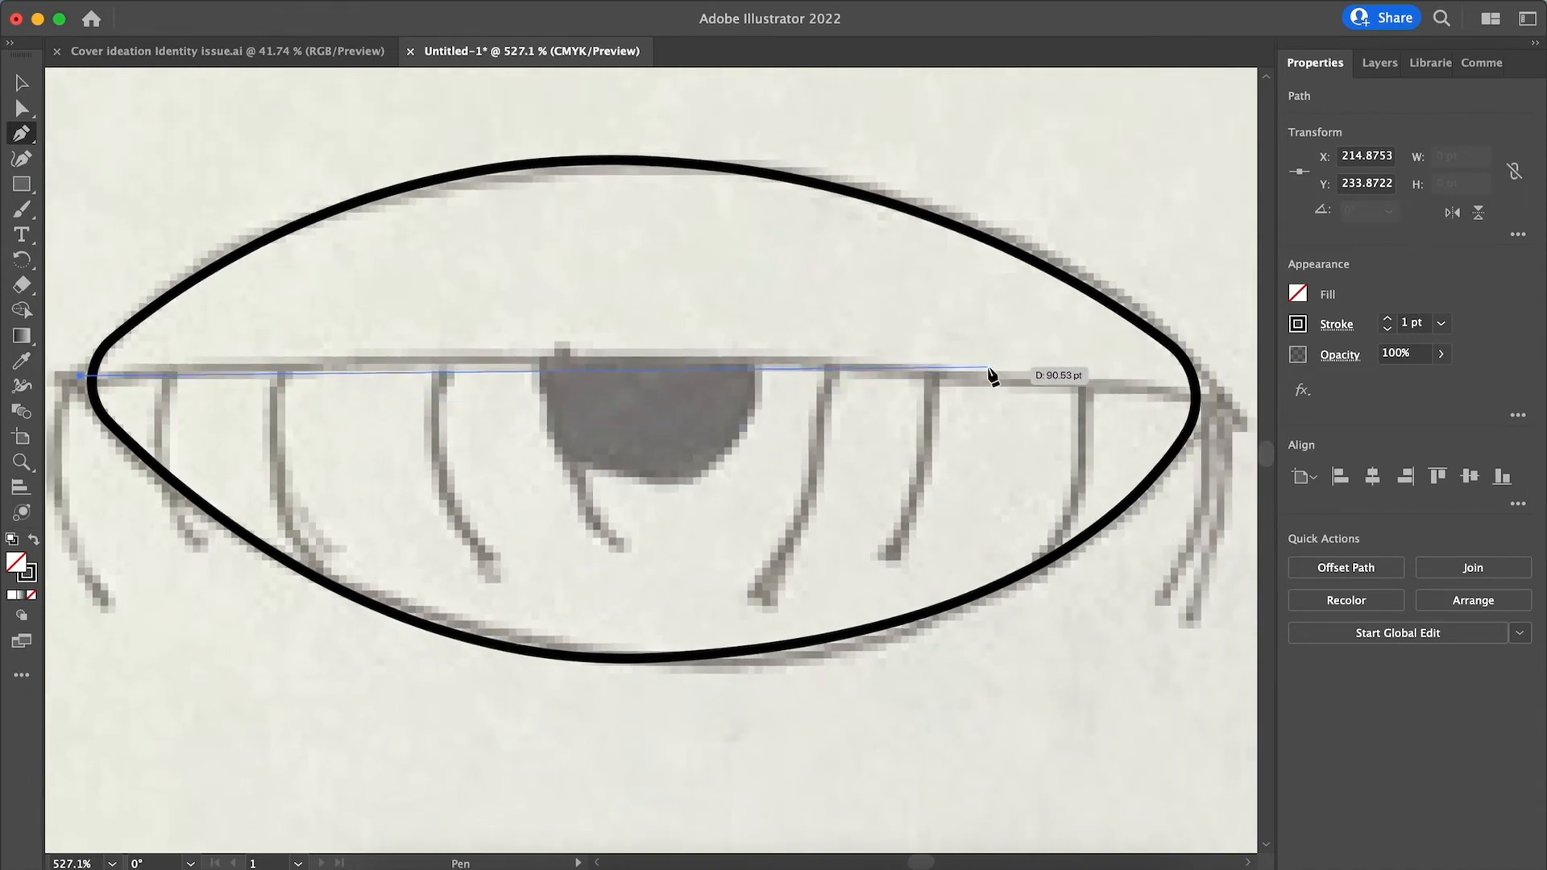
{"action": "left_click", "coordinate": [782, 364]}
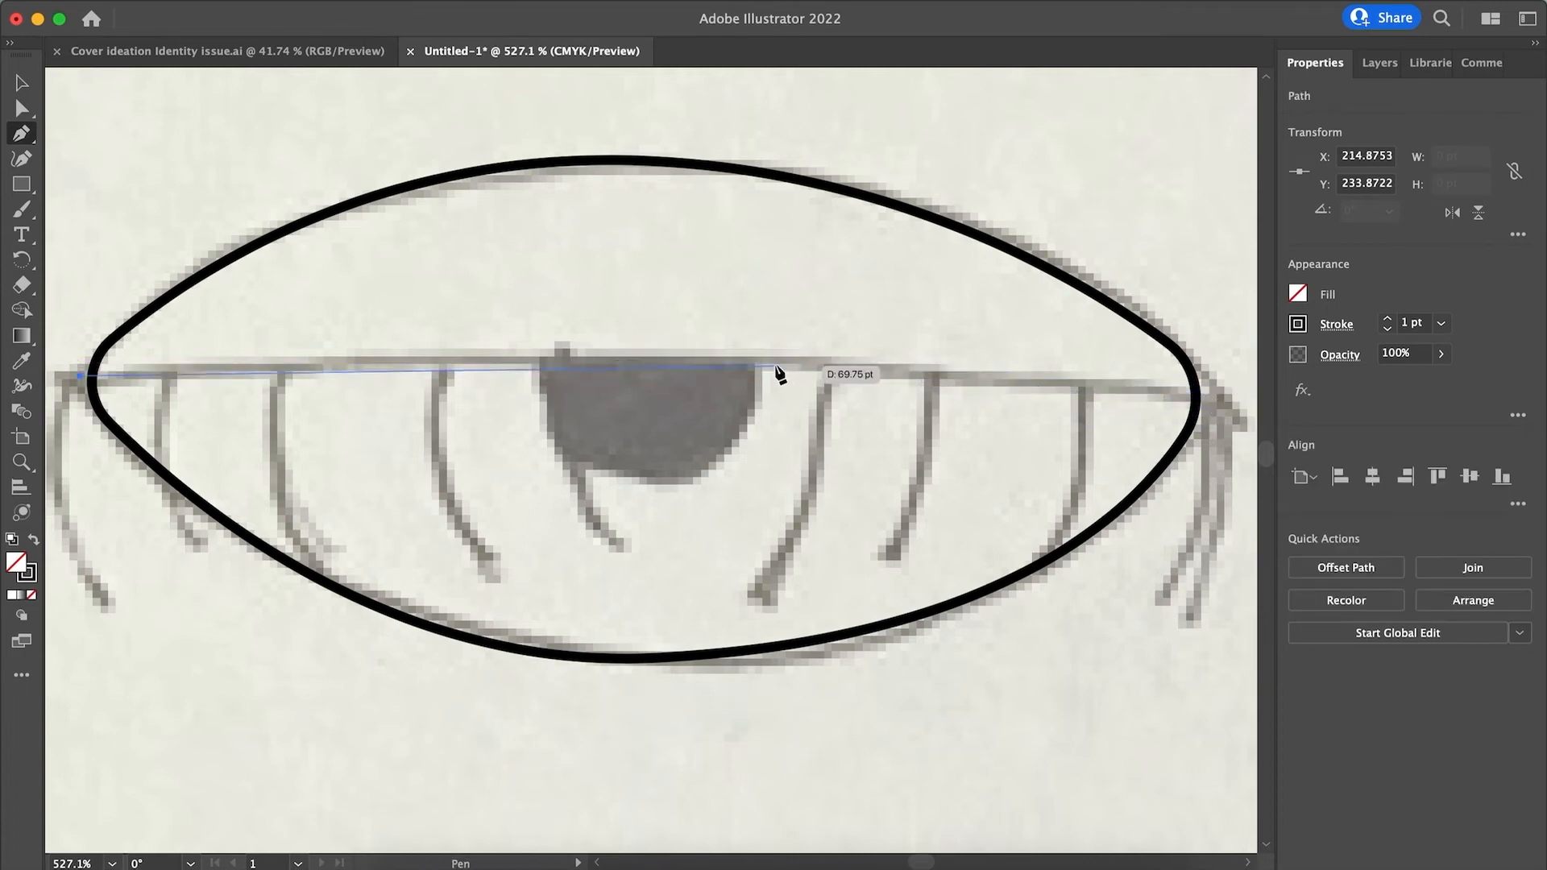
{"action": "left_click_drag", "start_coordinate": [775, 363], "coordinate": [937, 370]}
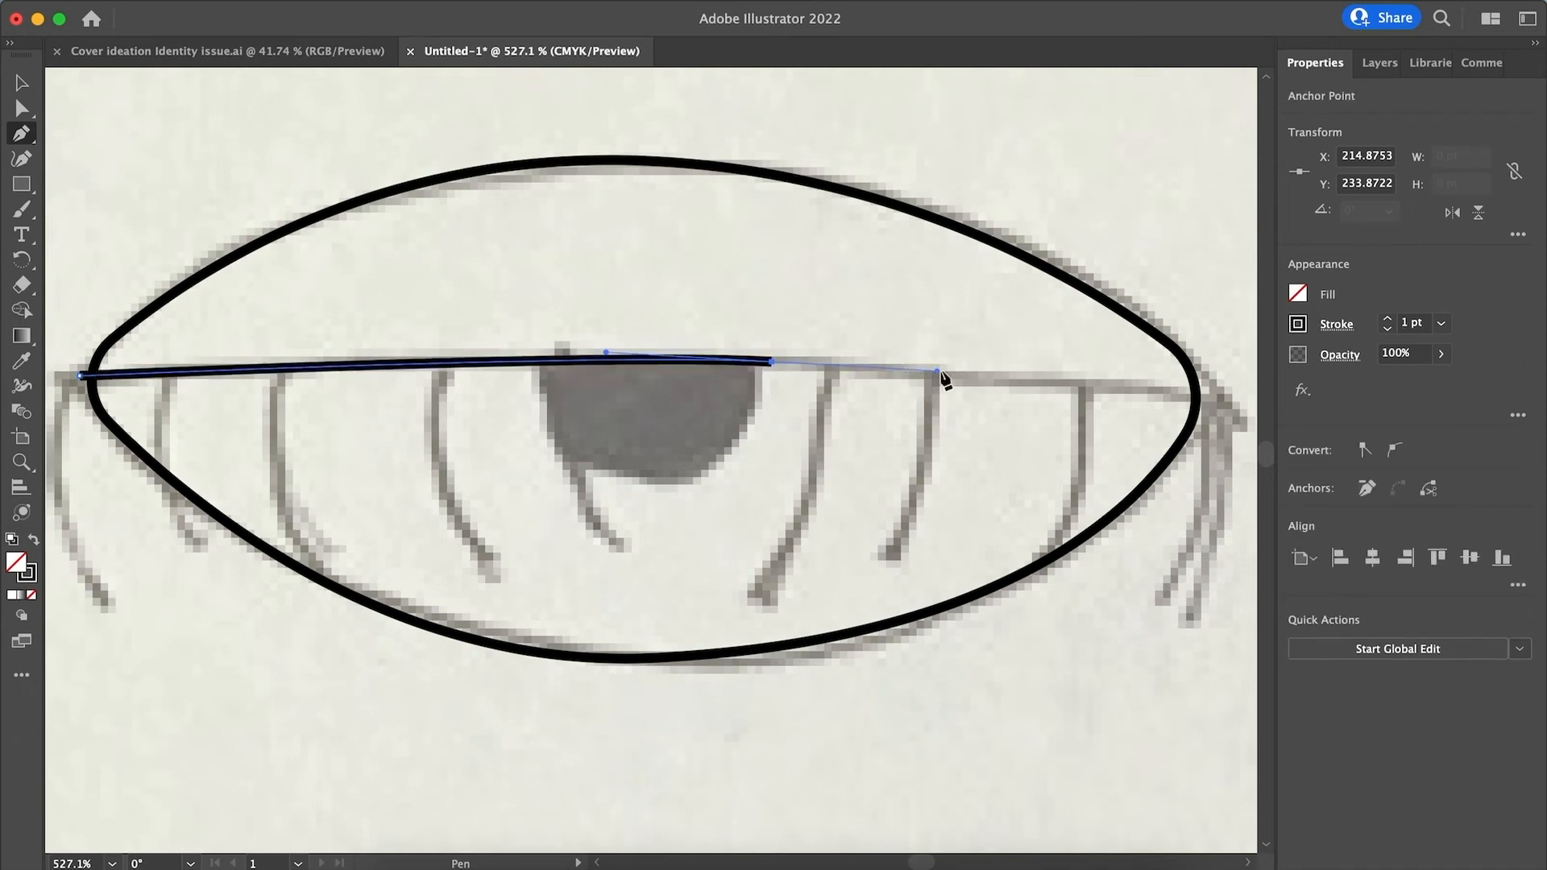
{"action": "left_click", "coordinate": [1197, 398]}
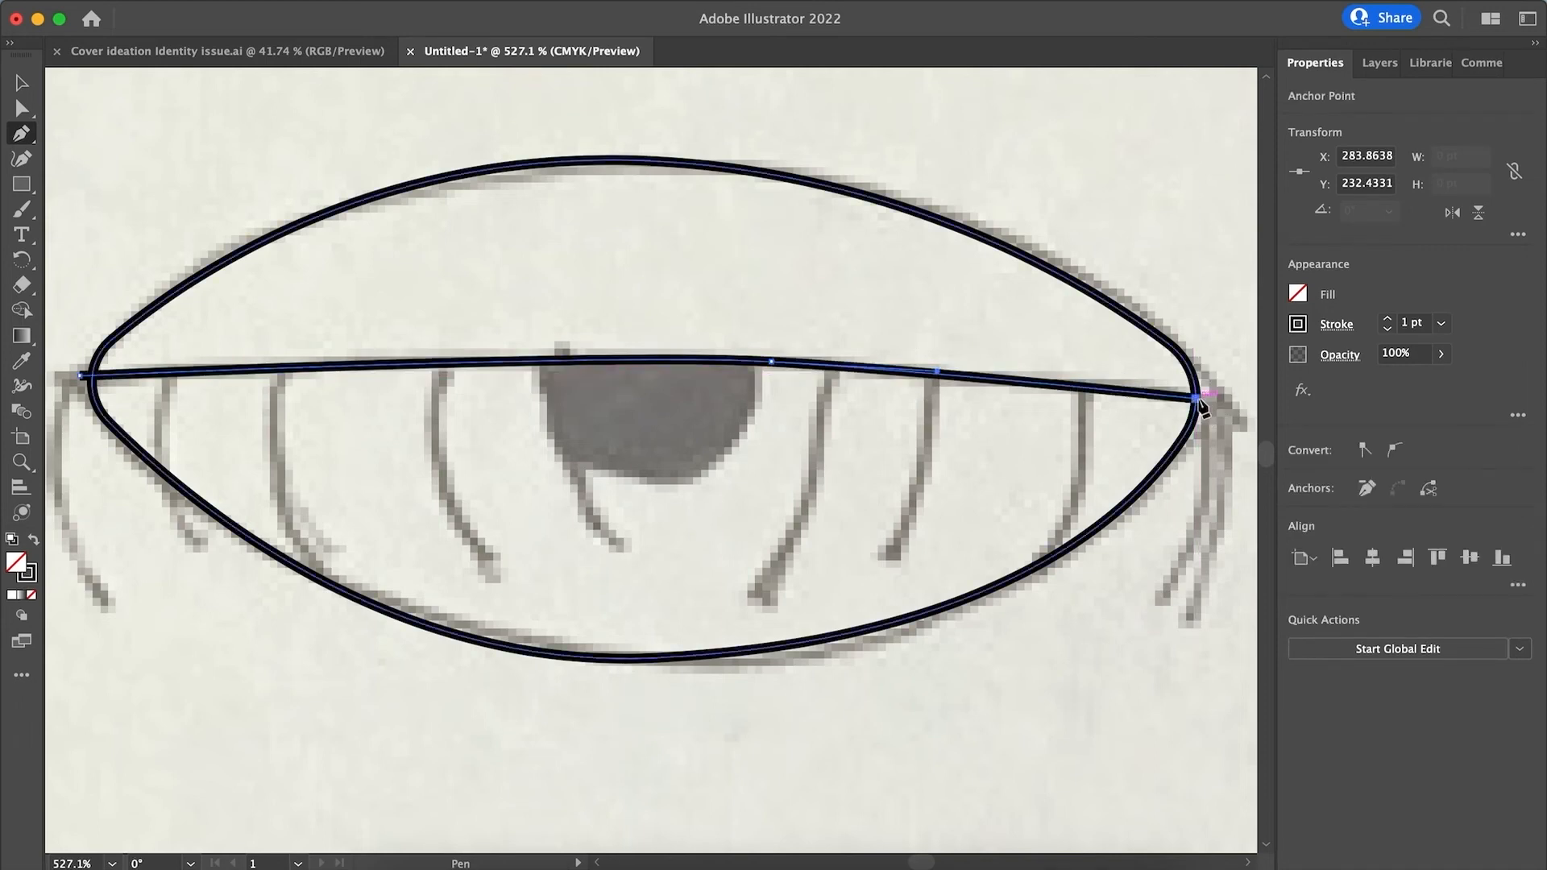
{"action": "key", "text": "v"}
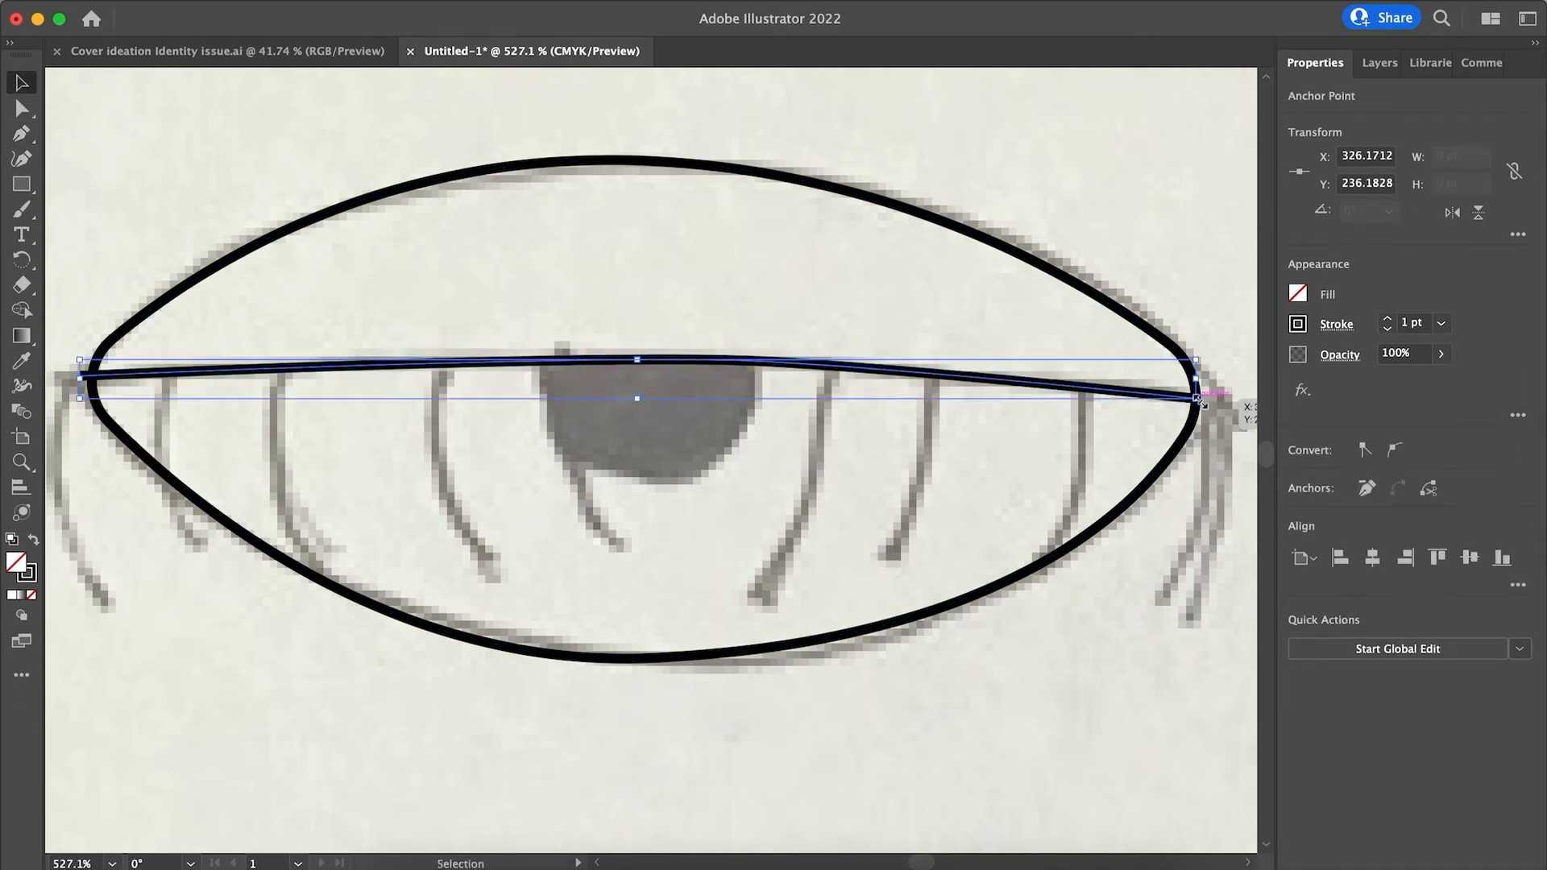
{"action": "left_click", "coordinate": [403, 714]}
Move the lid line's left endpoint onto the eye outline so it no longer overshoots the left corner.
{"action": "scroll", "coordinate": [398, 714], "scroll_direction": "up", "scroll_amount": 5}
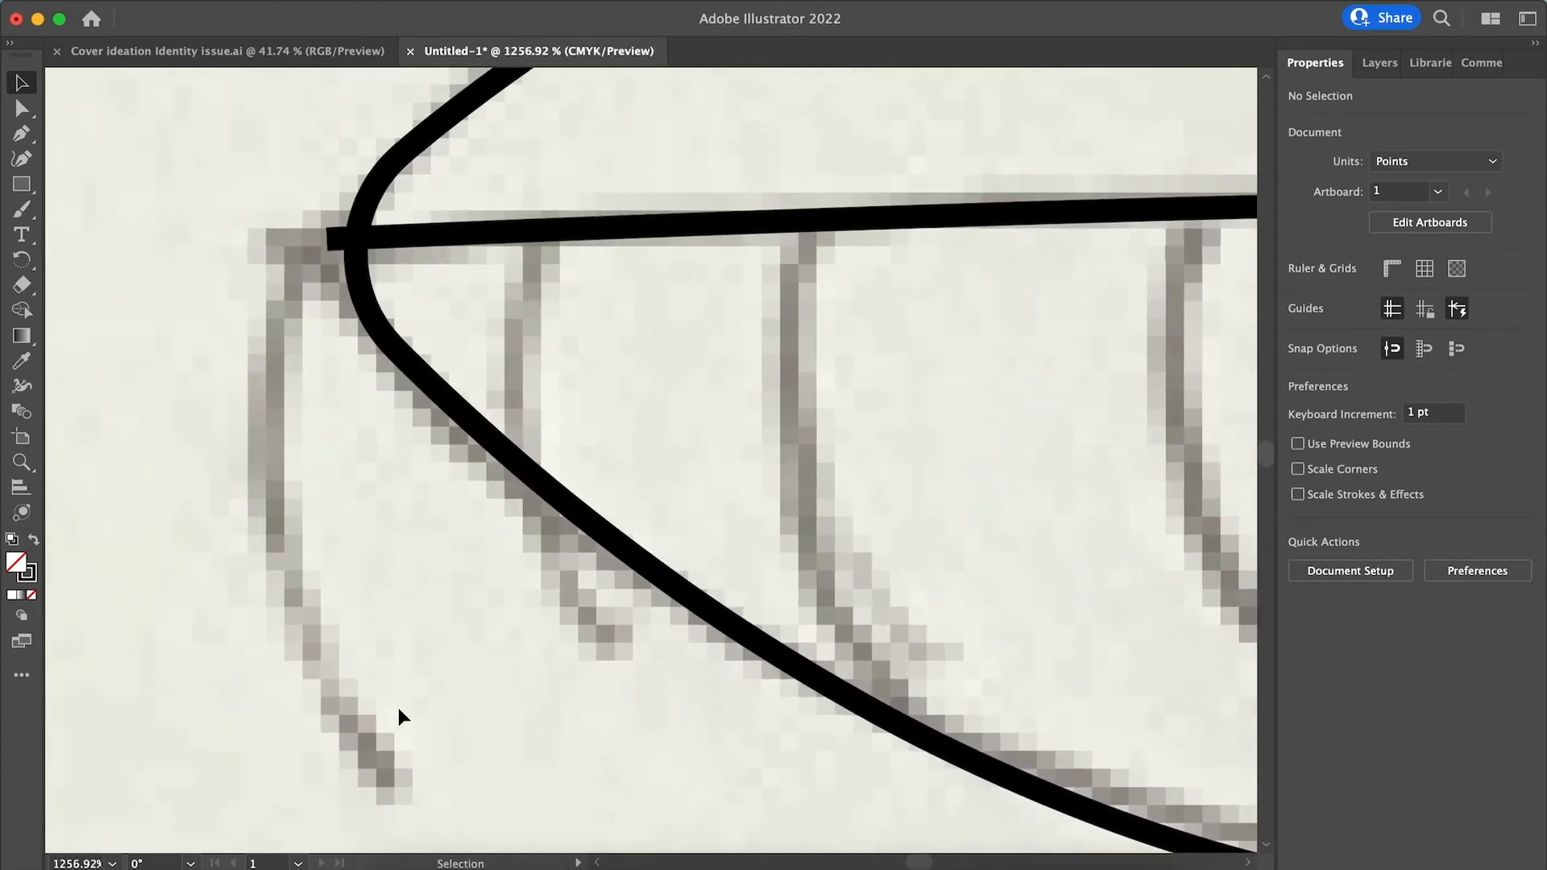
{"action": "key", "text": "a"}
{"action": "left_click_drag", "start_coordinate": [329, 240], "coordinate": [355, 241]}
{"action": "left_click", "coordinate": [321, 473]}
{"action": "scroll", "coordinate": [323, 473], "scroll_direction": "down", "scroll_amount": 6}
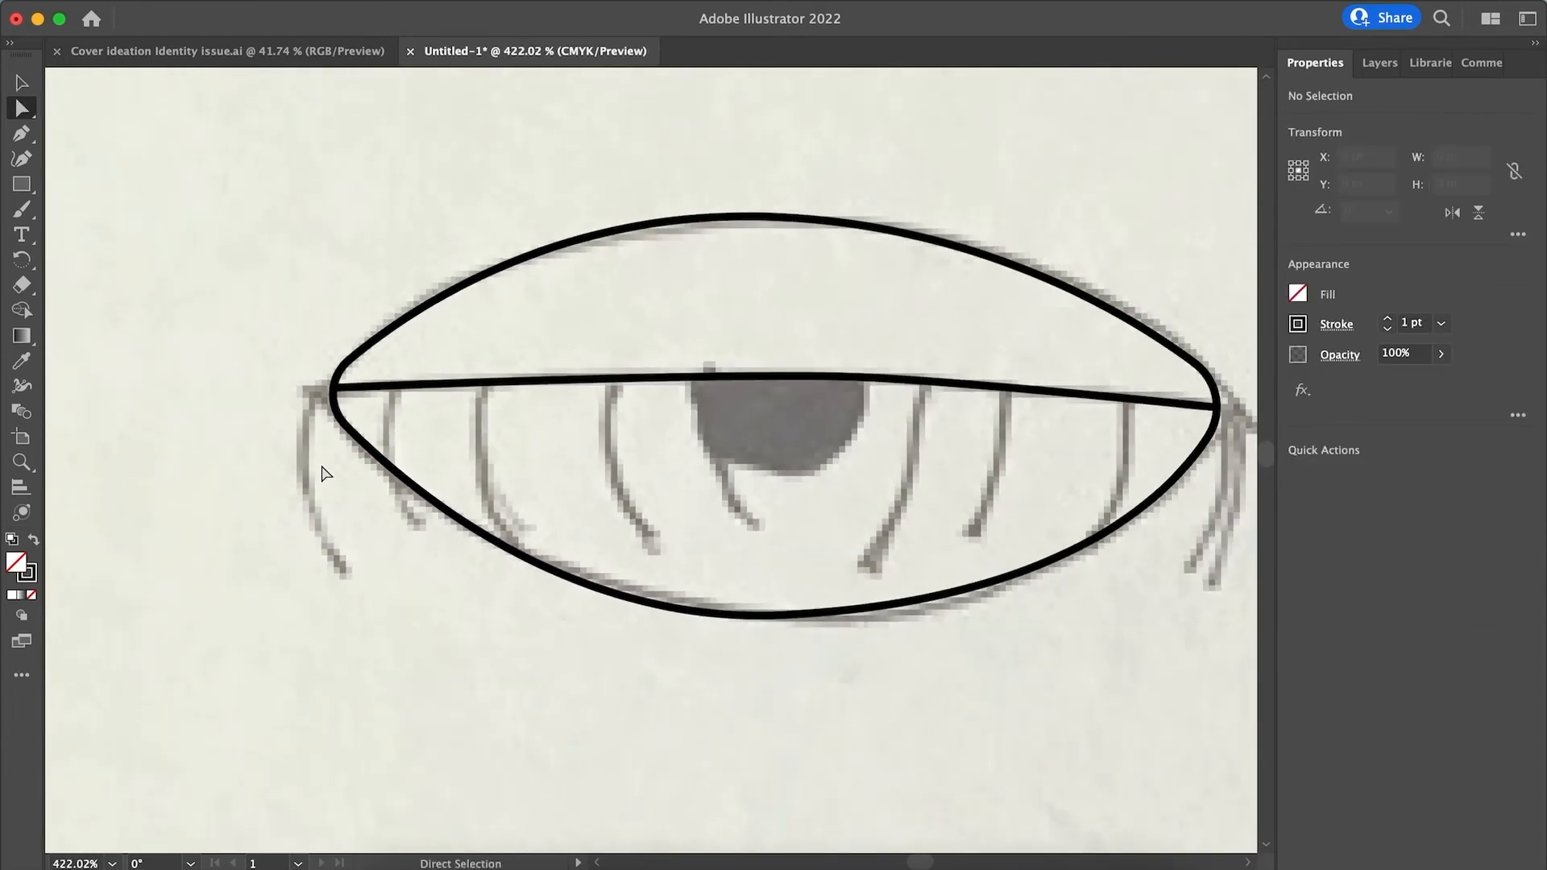
Trace the dark iris below the lid line as an open, U-shaped Pen path starting and ending at the lid line.
{"action": "scroll", "coordinate": [322, 473], "scroll_direction": "right", "scroll_amount": 3}
{"action": "key", "text": "p"}
{"action": "left_click", "coordinate": [563, 384]}
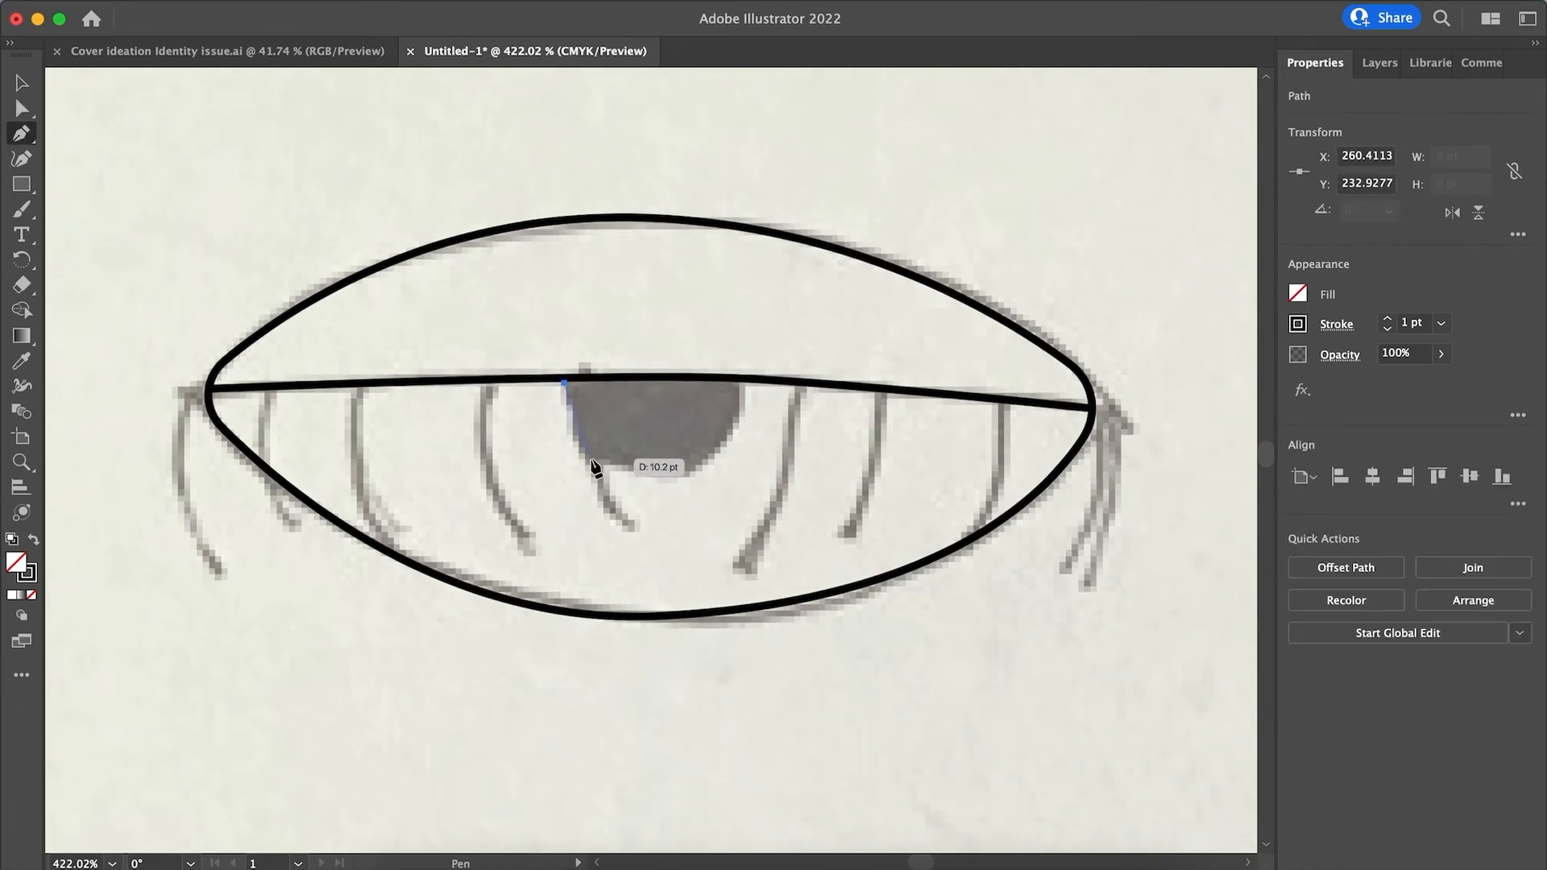
{"action": "left_click_drag", "start_coordinate": [588, 458], "coordinate": [742, 385]}
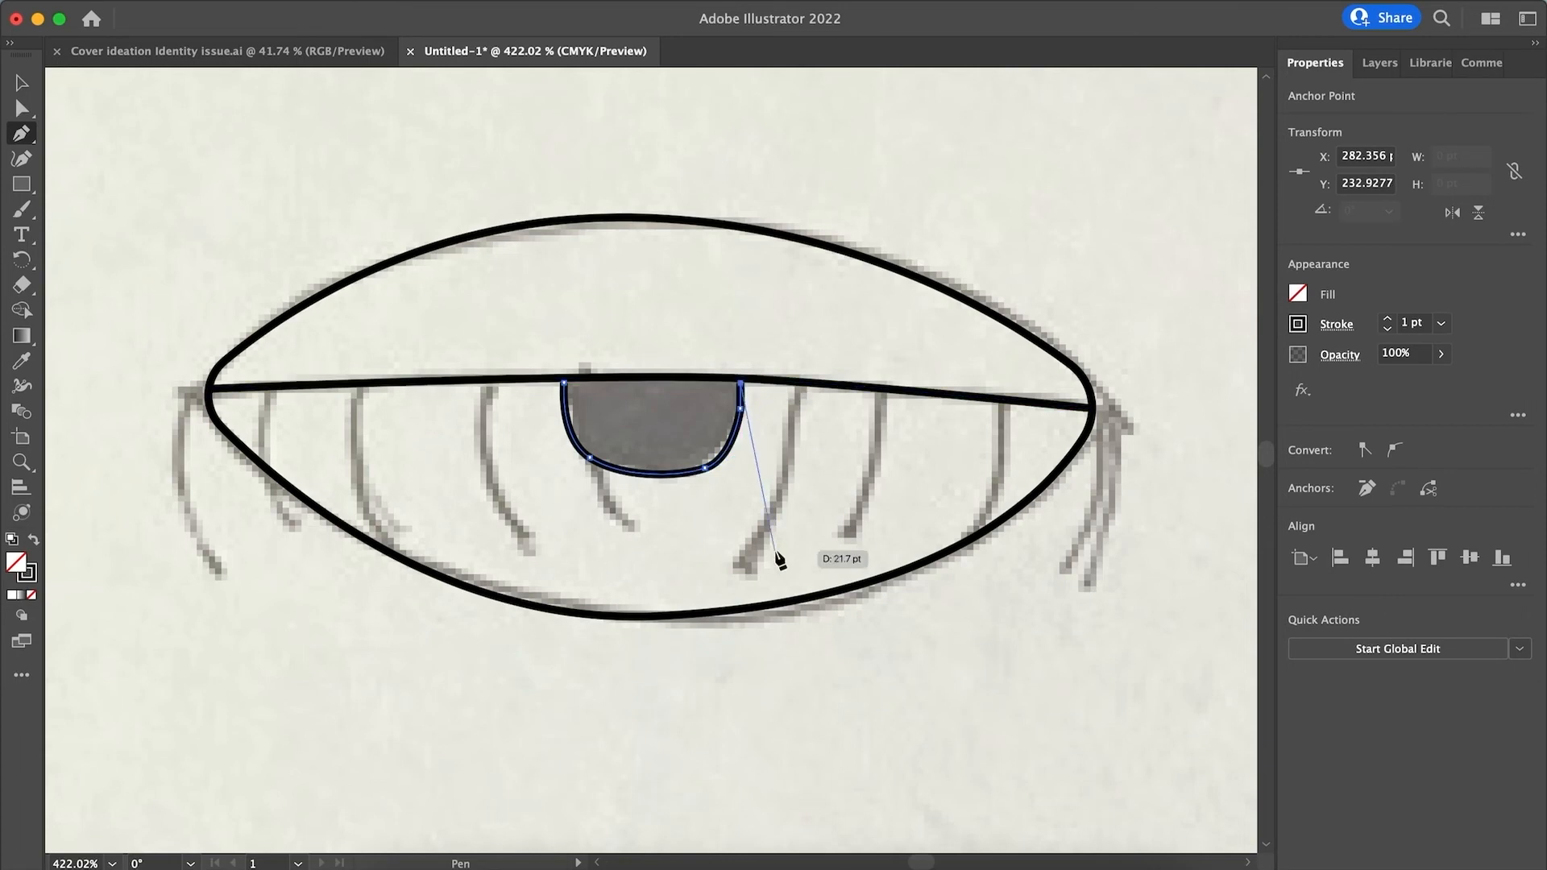
{"action": "key", "text": "a"}
{"action": "scroll", "coordinate": [777, 553], "scroll_direction": "up", "scroll_amount": 5}
{"action": "scroll", "coordinate": [777, 553], "scroll_direction": "up", "scroll_amount": 1}
{"action": "left_click_drag", "start_coordinate": [665, 262], "coordinate": [581, 255]}
{"action": "scroll", "coordinate": [669, 294], "scroll_direction": "up", "scroll_amount": 2}
{"action": "key", "text": "super+z"}
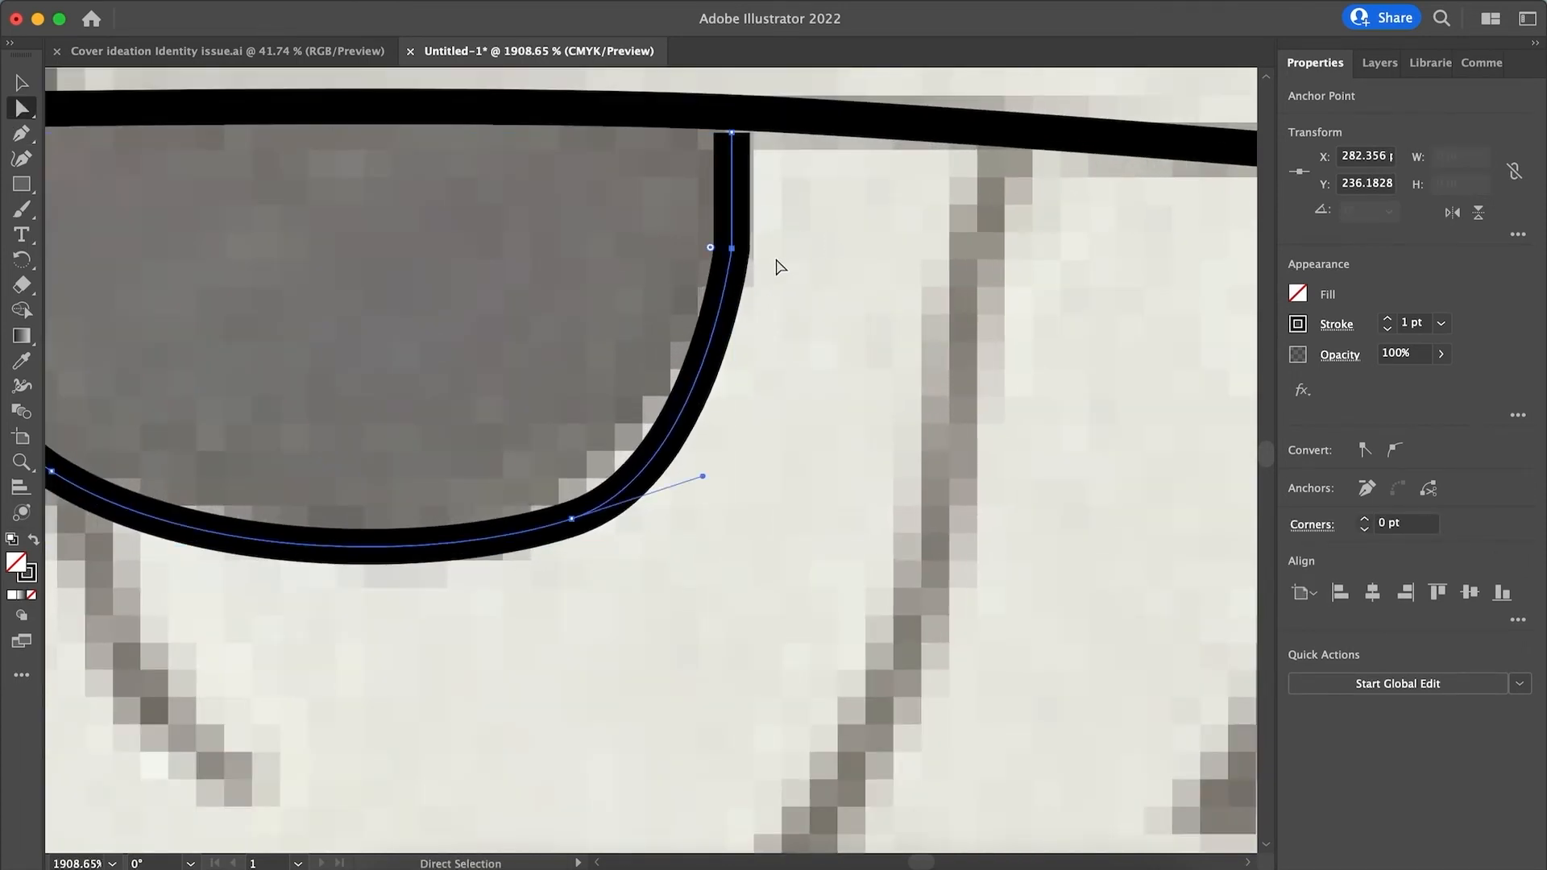
Move the iris path's left end up onto the lid line and delete the extra anchor on the iris's right side.
{"action": "scroll", "coordinate": [777, 263], "scroll_direction": "up", "scroll_amount": 1}
{"action": "left_click", "coordinate": [721, 313]}
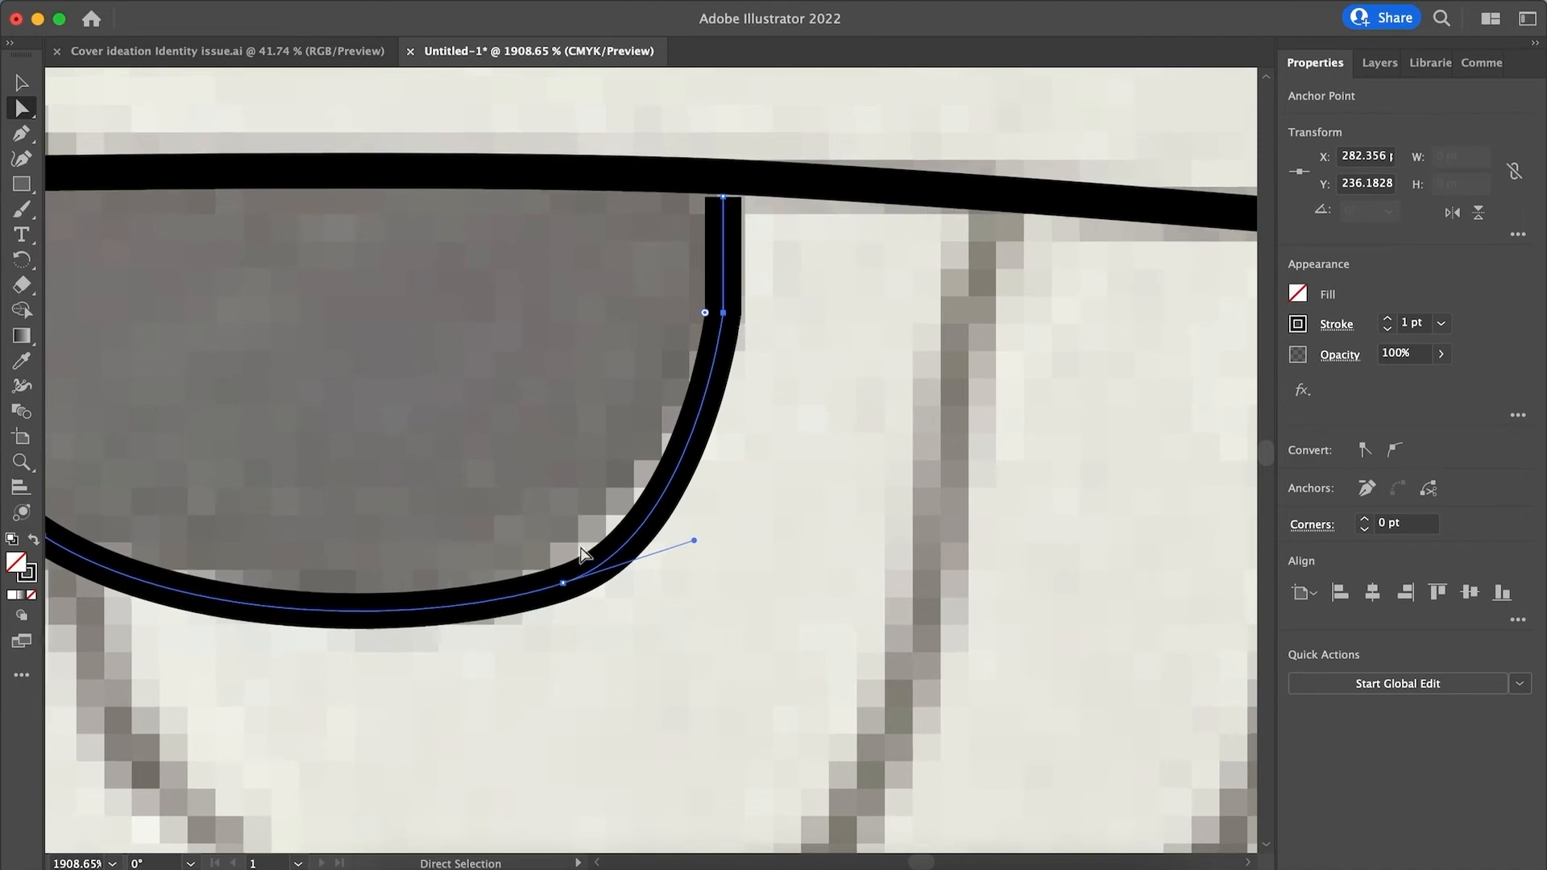
{"action": "scroll", "coordinate": [581, 542], "scroll_direction": "down", "scroll_amount": 2}
{"action": "left_click_drag", "start_coordinate": [219, 305], "coordinate": [222, 281]}
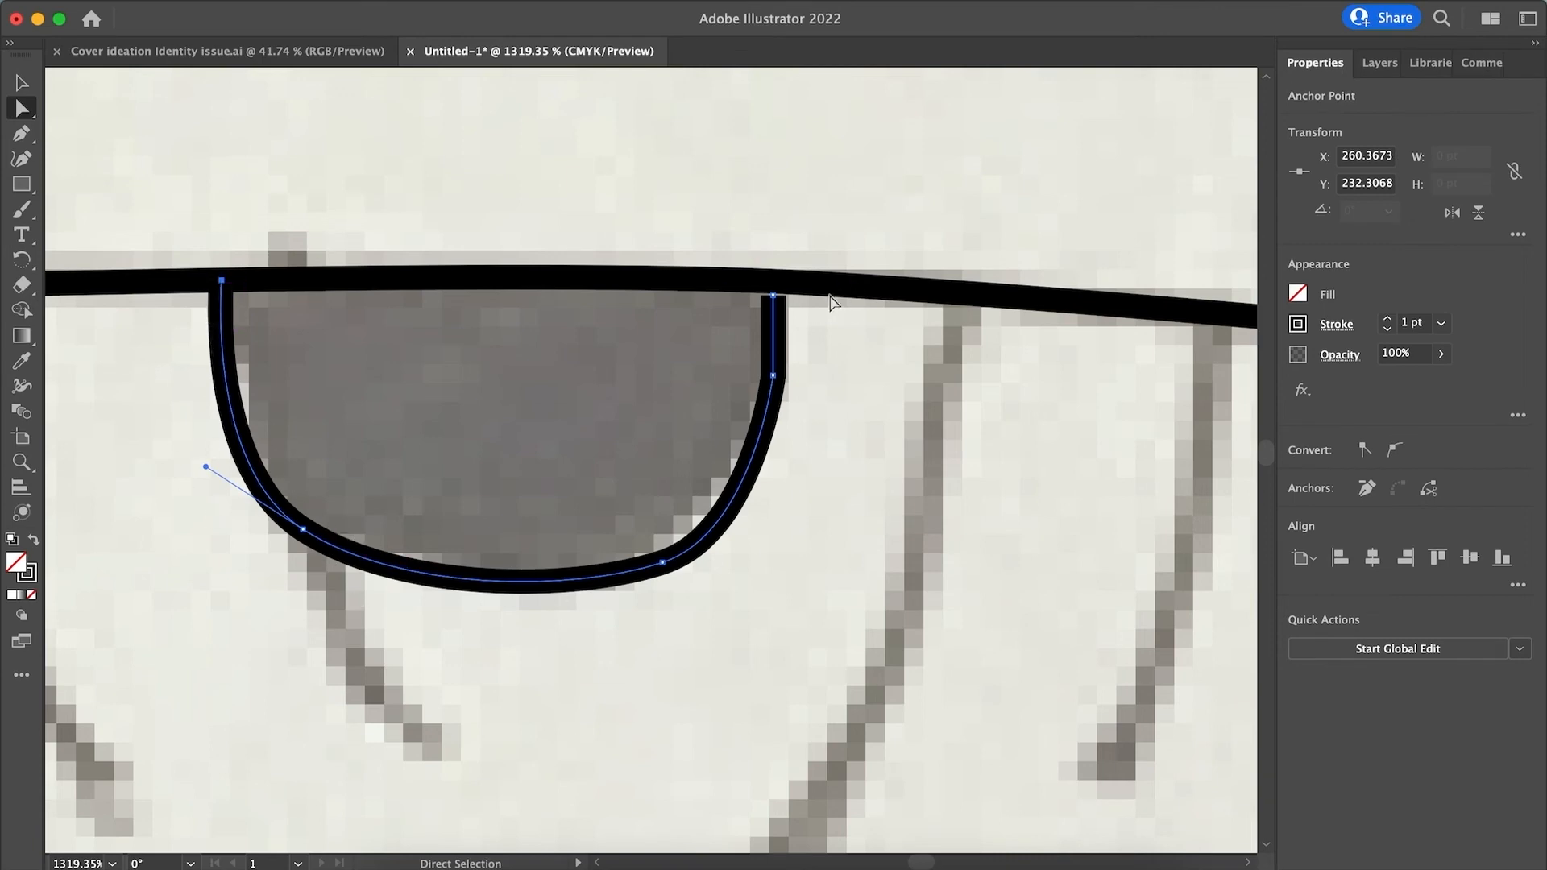
{"action": "left_click", "coordinate": [773, 379]}
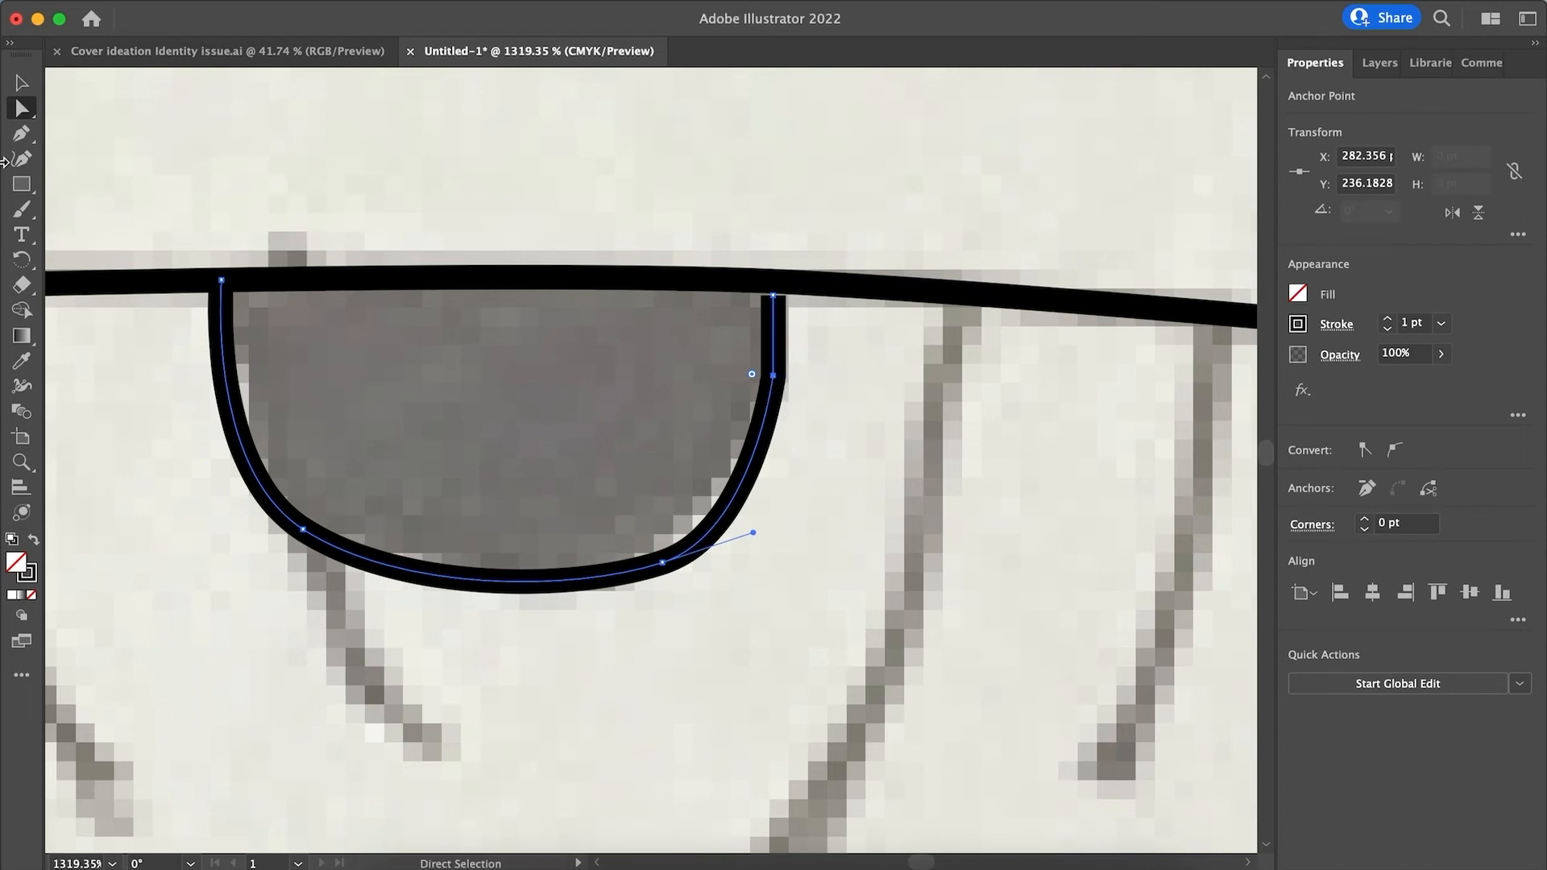
{"action": "left_click", "coordinate": [19, 136]}
{"action": "key", "text": "alt"}
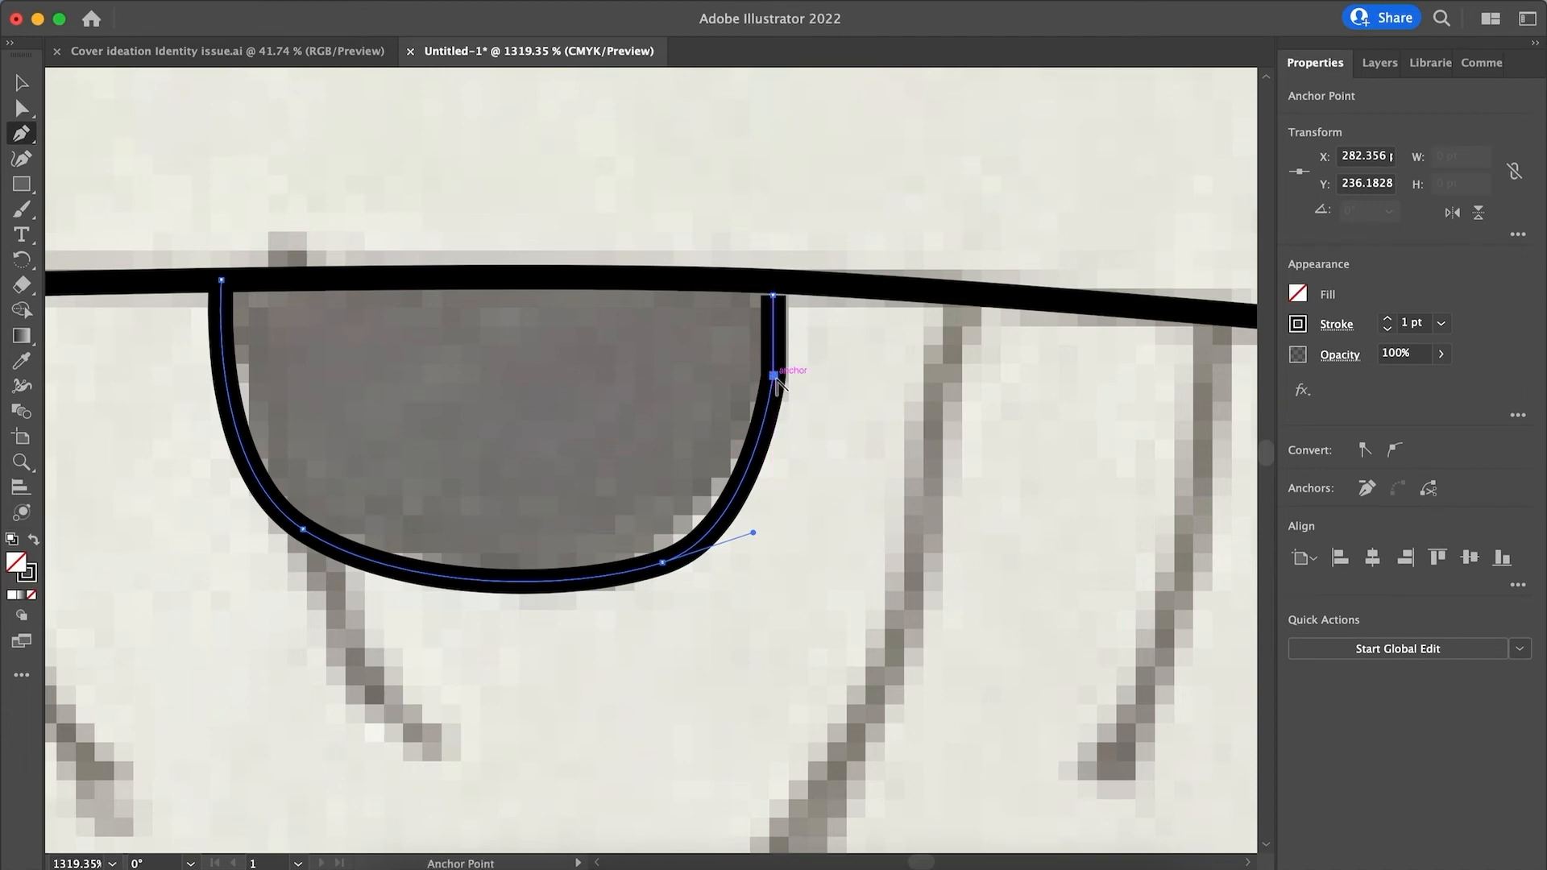
{"action": "left_click", "coordinate": [775, 377], "text": "alt"}
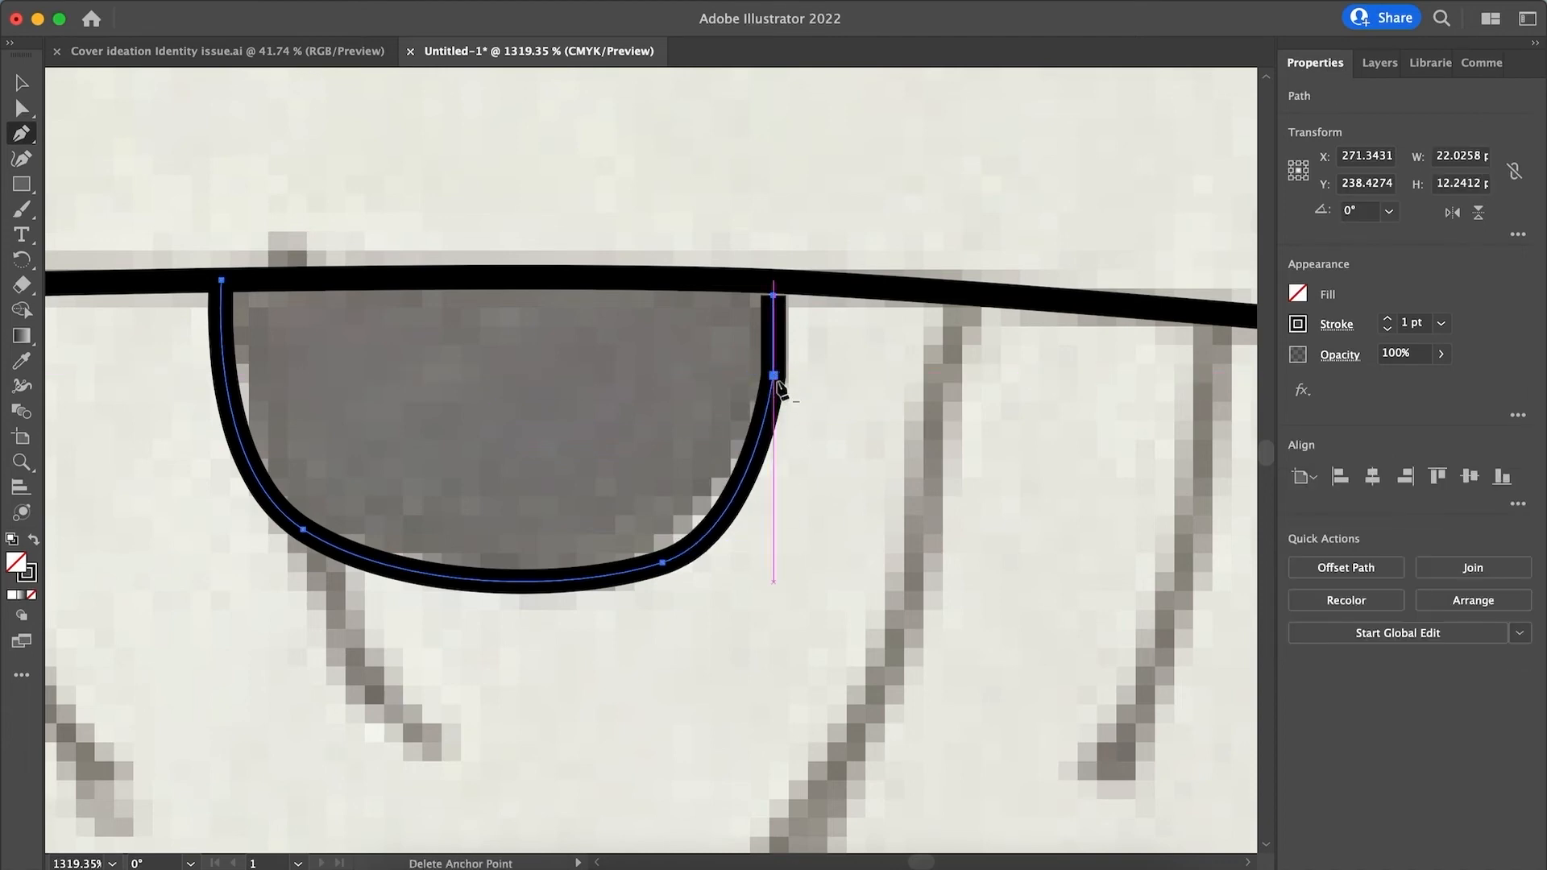
{"action": "left_click", "coordinate": [774, 376]}
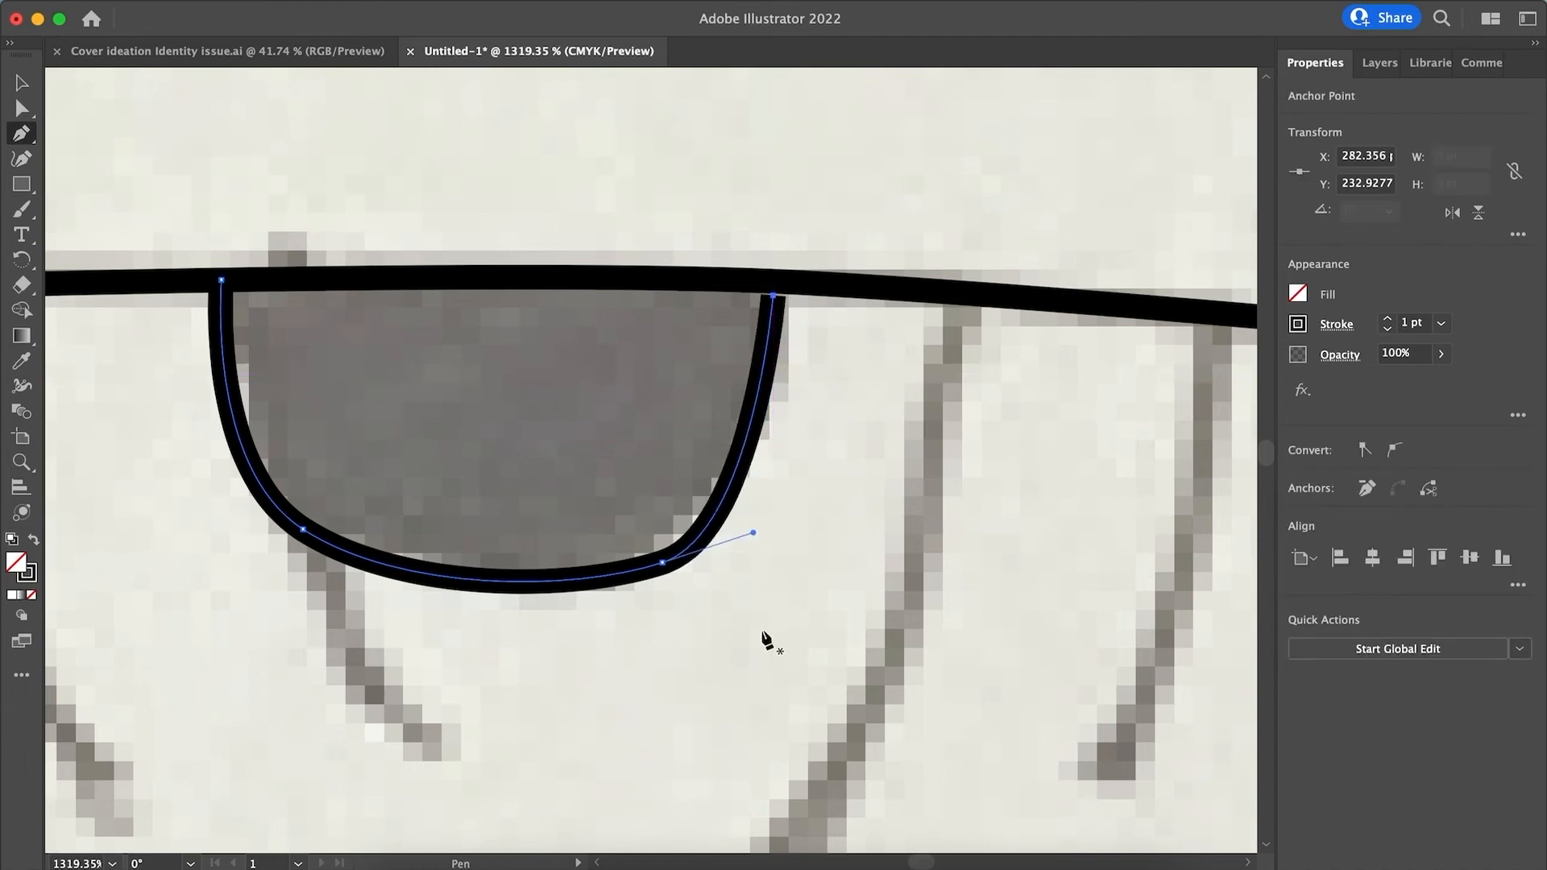
Pull the iris's lower-right curve handle outward to round that side, and raise the path's right end onto the lid line.
{"action": "key", "text": "a"}
{"action": "mouse_move", "coordinate": [752, 532]}
{"action": "left_mouse_down"}
{"action": "mouse_move", "coordinate": [801, 513]}
{"action": "mouse_move", "coordinate": [815, 481]}
{"action": "left_mouse_up"}
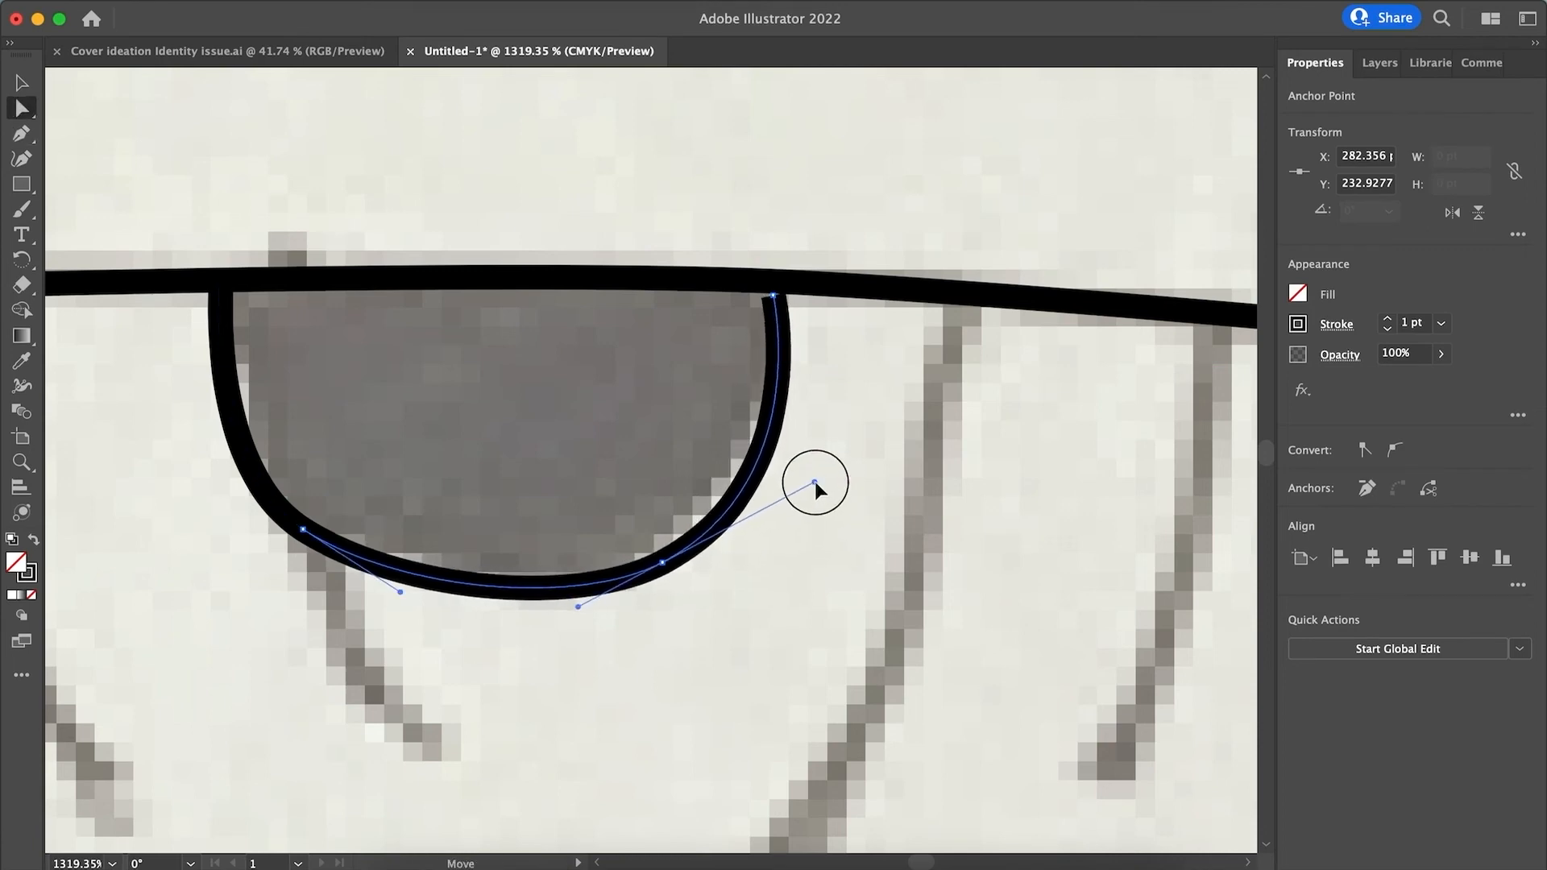
{"action": "left_click_drag", "start_coordinate": [774, 303], "coordinate": [773, 297]}
{"action": "scroll", "coordinate": [742, 570], "scroll_direction": "down", "scroll_amount": 5}
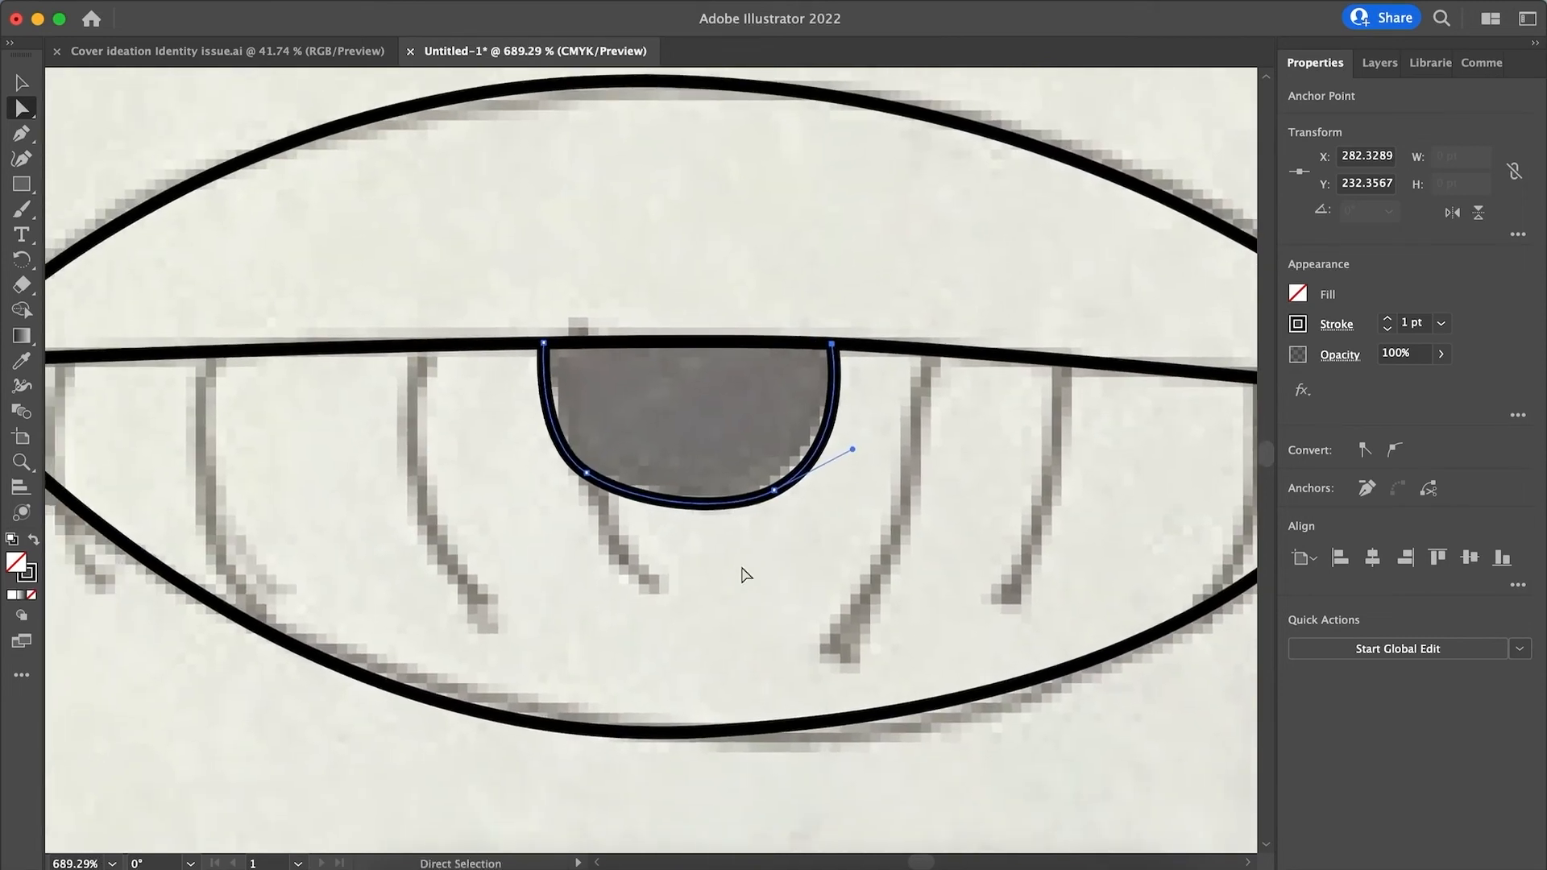
Trace the first lash left of the iris as a curved three-anchor Pen path from the lid line to its lower tip, and deselect it.
{"action": "key", "text": "p"}
{"action": "left_click", "coordinate": [428, 349], "text": "super"}
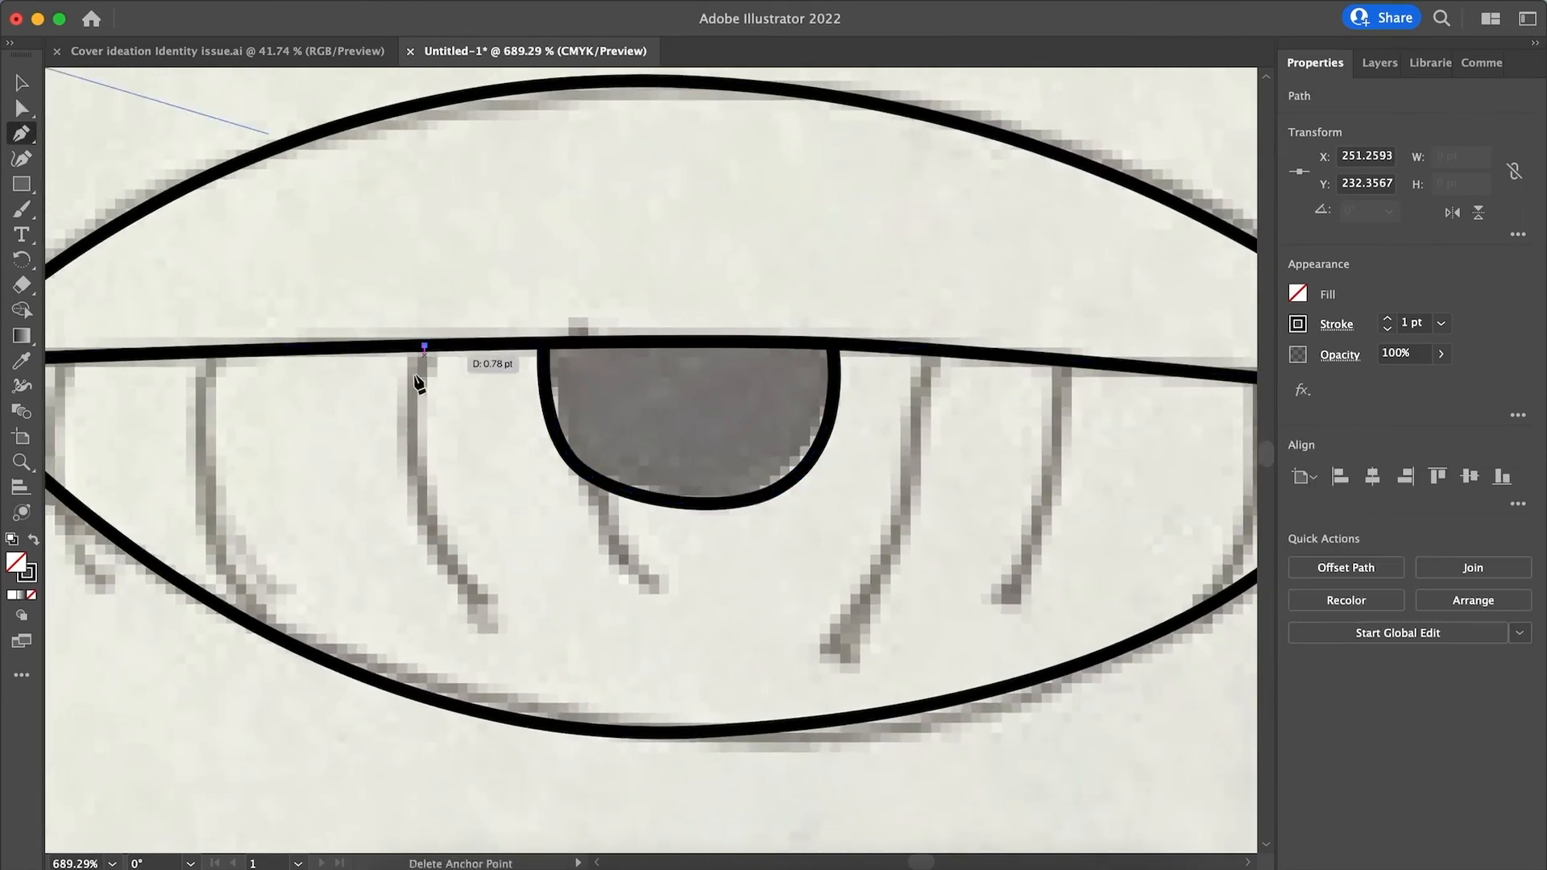
{"action": "left_click_drag", "start_coordinate": [412, 466], "coordinate": [421, 506]}
{"action": "left_click_drag", "start_coordinate": [482, 615], "coordinate": [326, 592]}
{"action": "key", "text": "v"}
{"action": "left_click", "coordinate": [303, 466]}
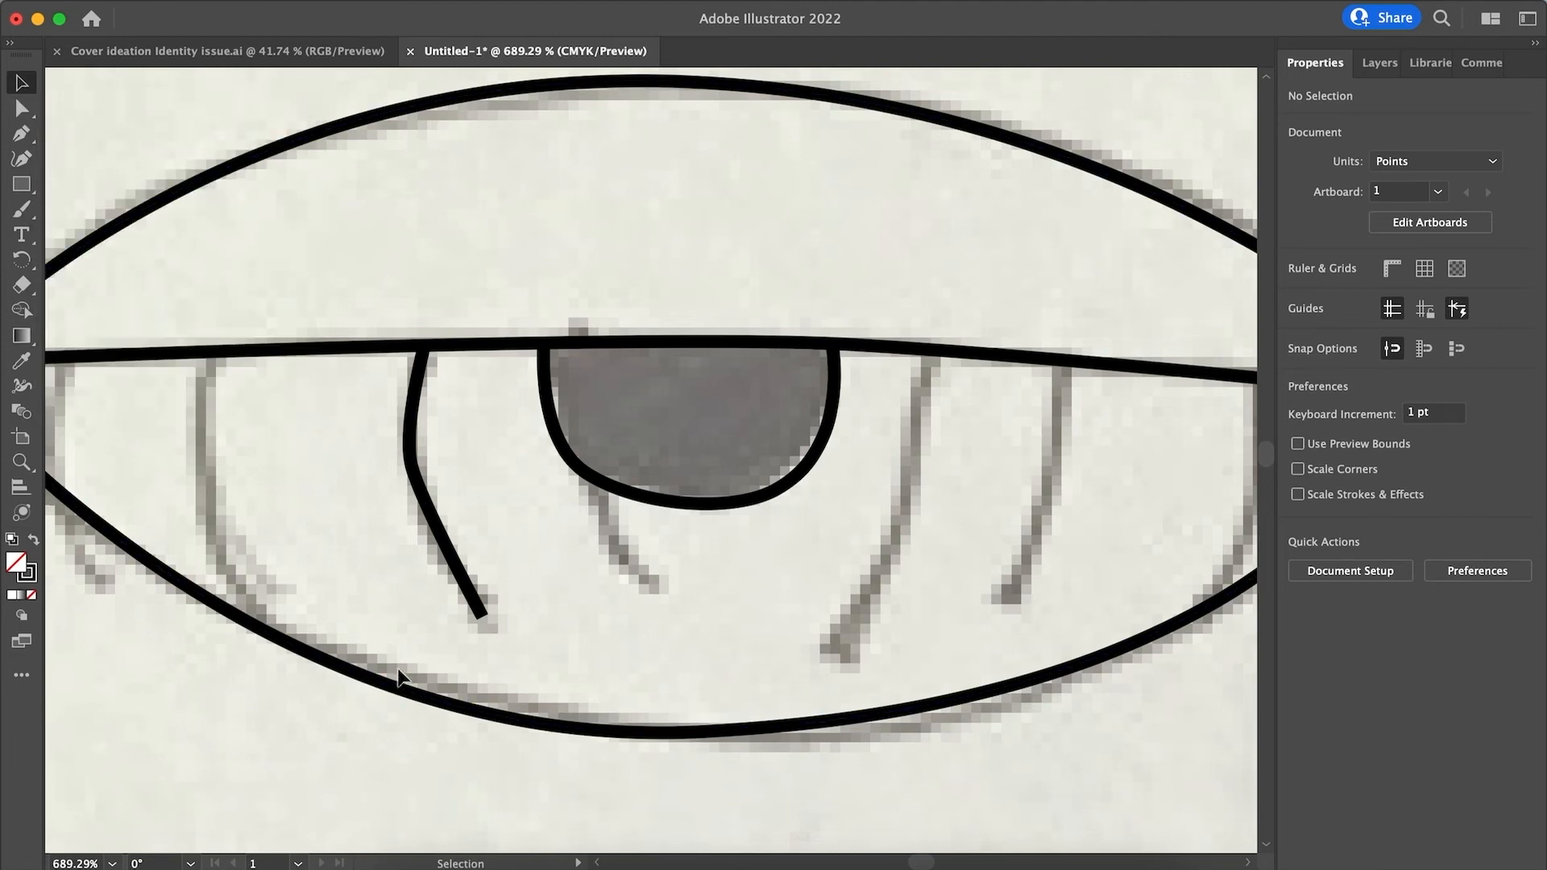
Trace the second lash left of the iris as a curved three-anchor Pen path from the lid line toward its lower tip.
{"action": "key", "text": "p"}
{"action": "left_click", "coordinate": [212, 352]}
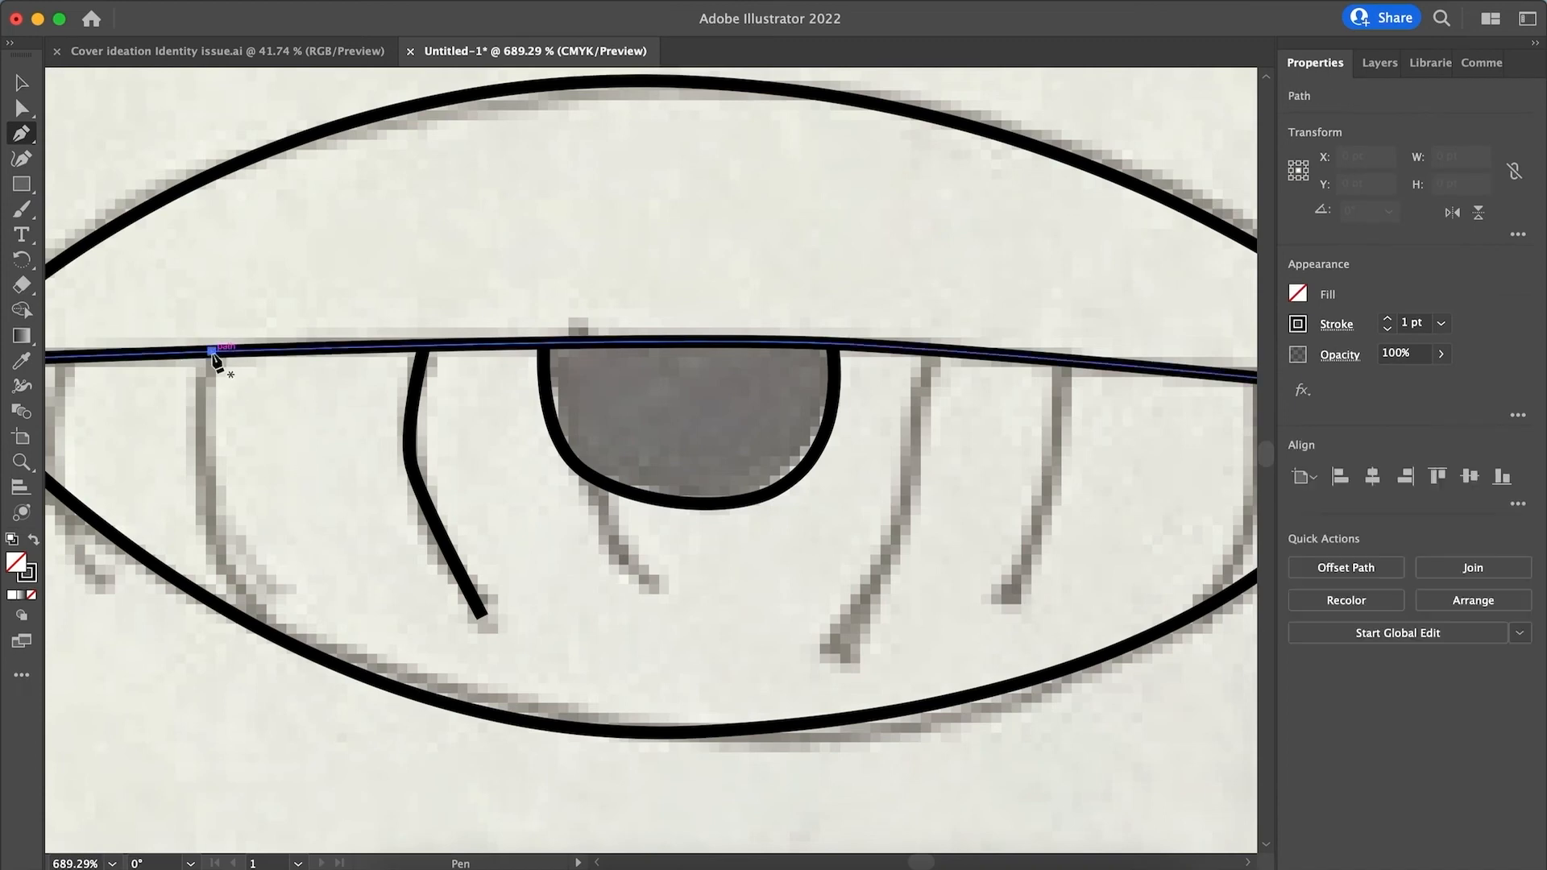
{"action": "left_click", "coordinate": [206, 481]}
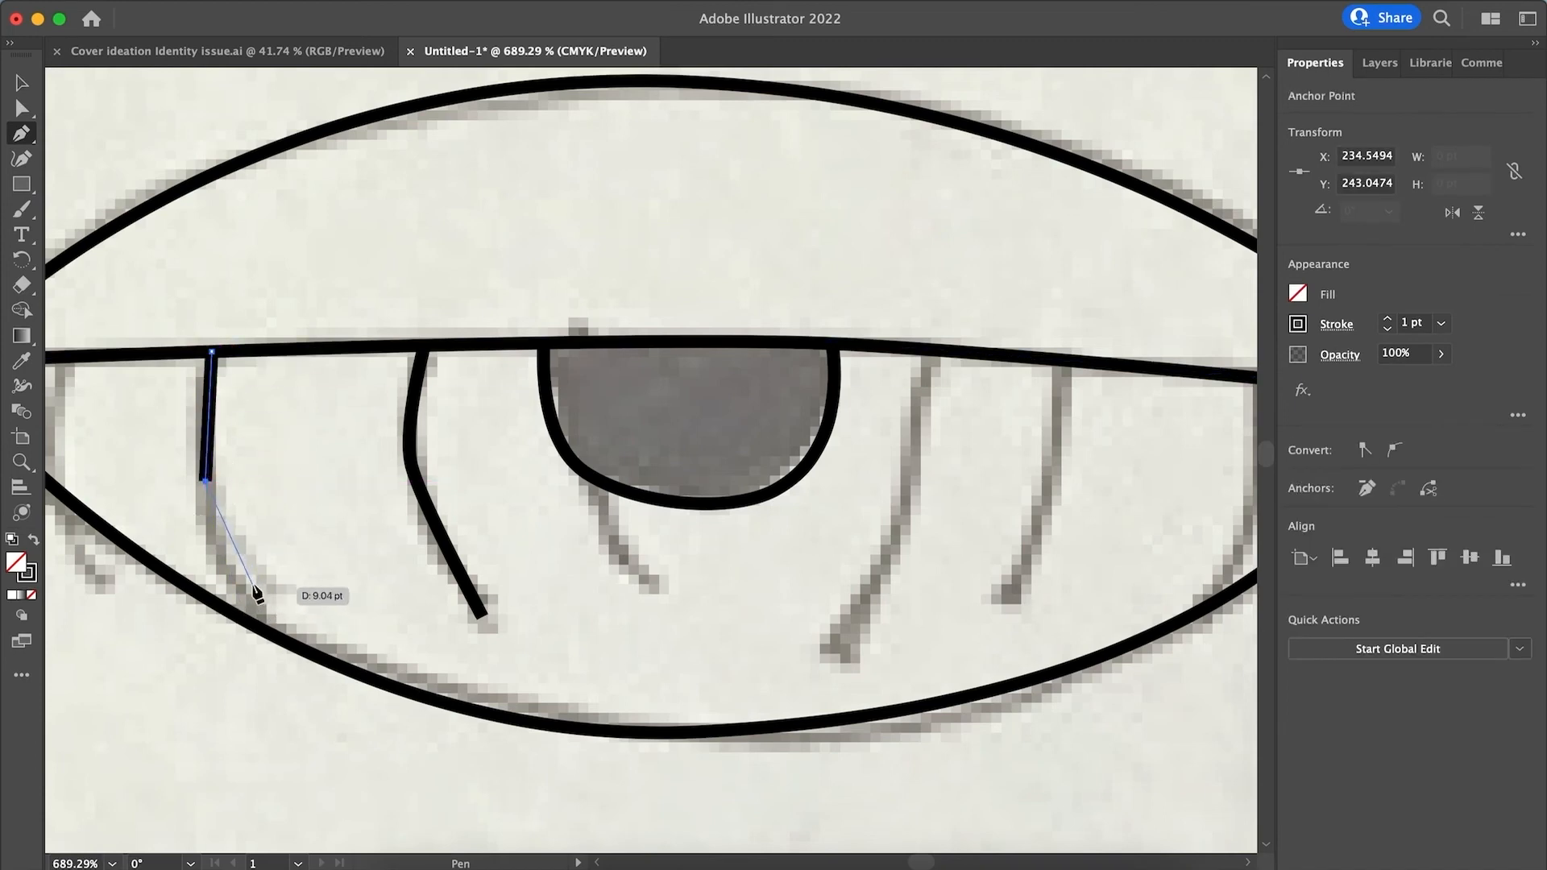
{"action": "left_click", "coordinate": [207, 482]}
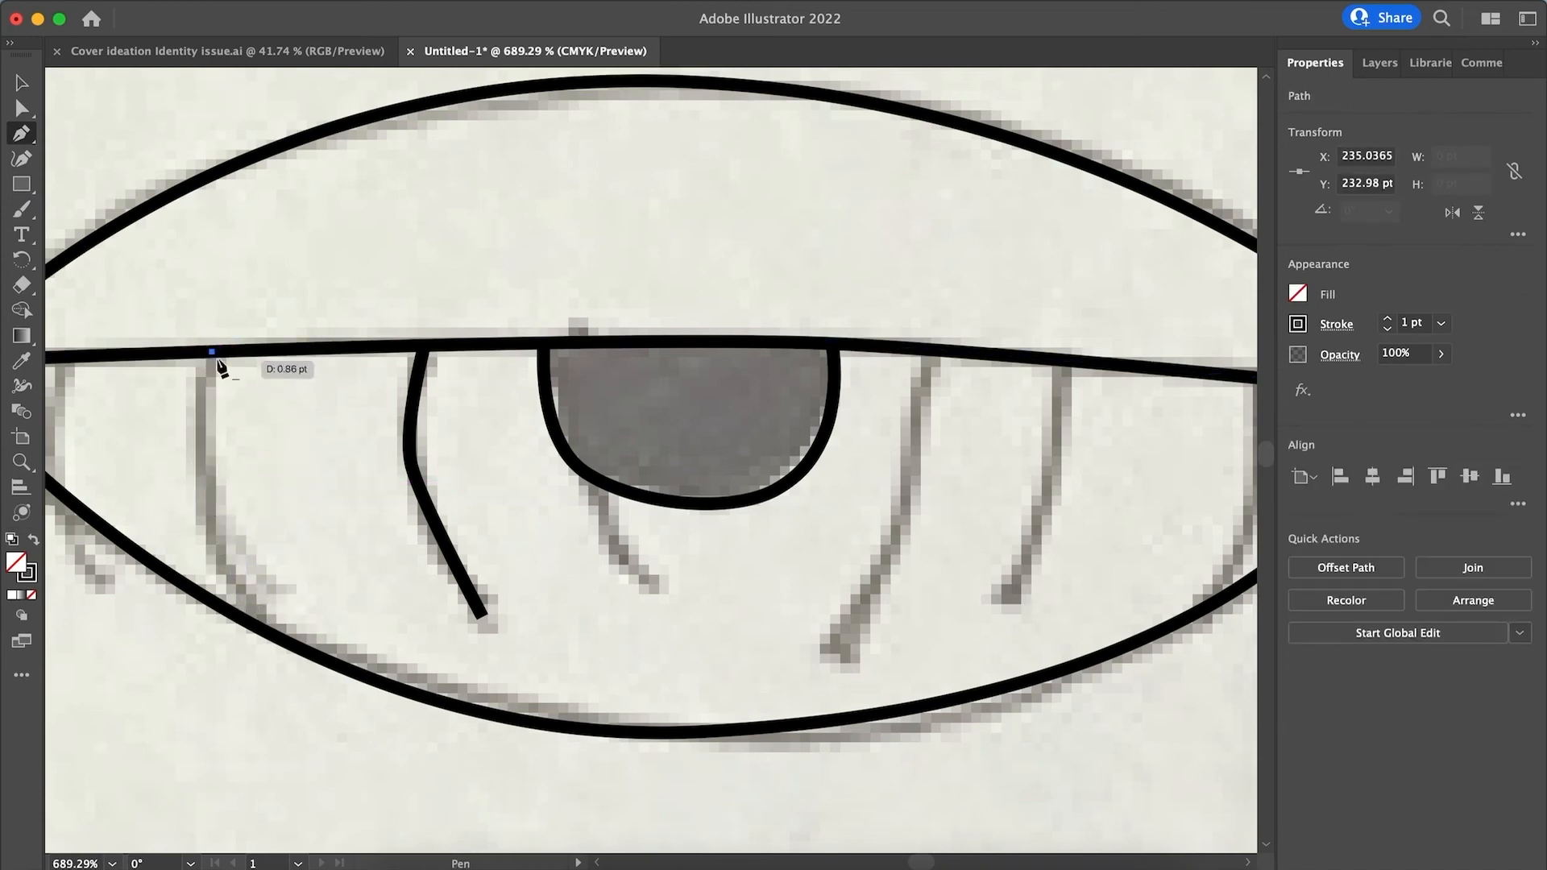
{"action": "left_click_drag", "start_coordinate": [205, 481], "coordinate": [256, 592]}
{"action": "left_click", "coordinate": [269, 588]}
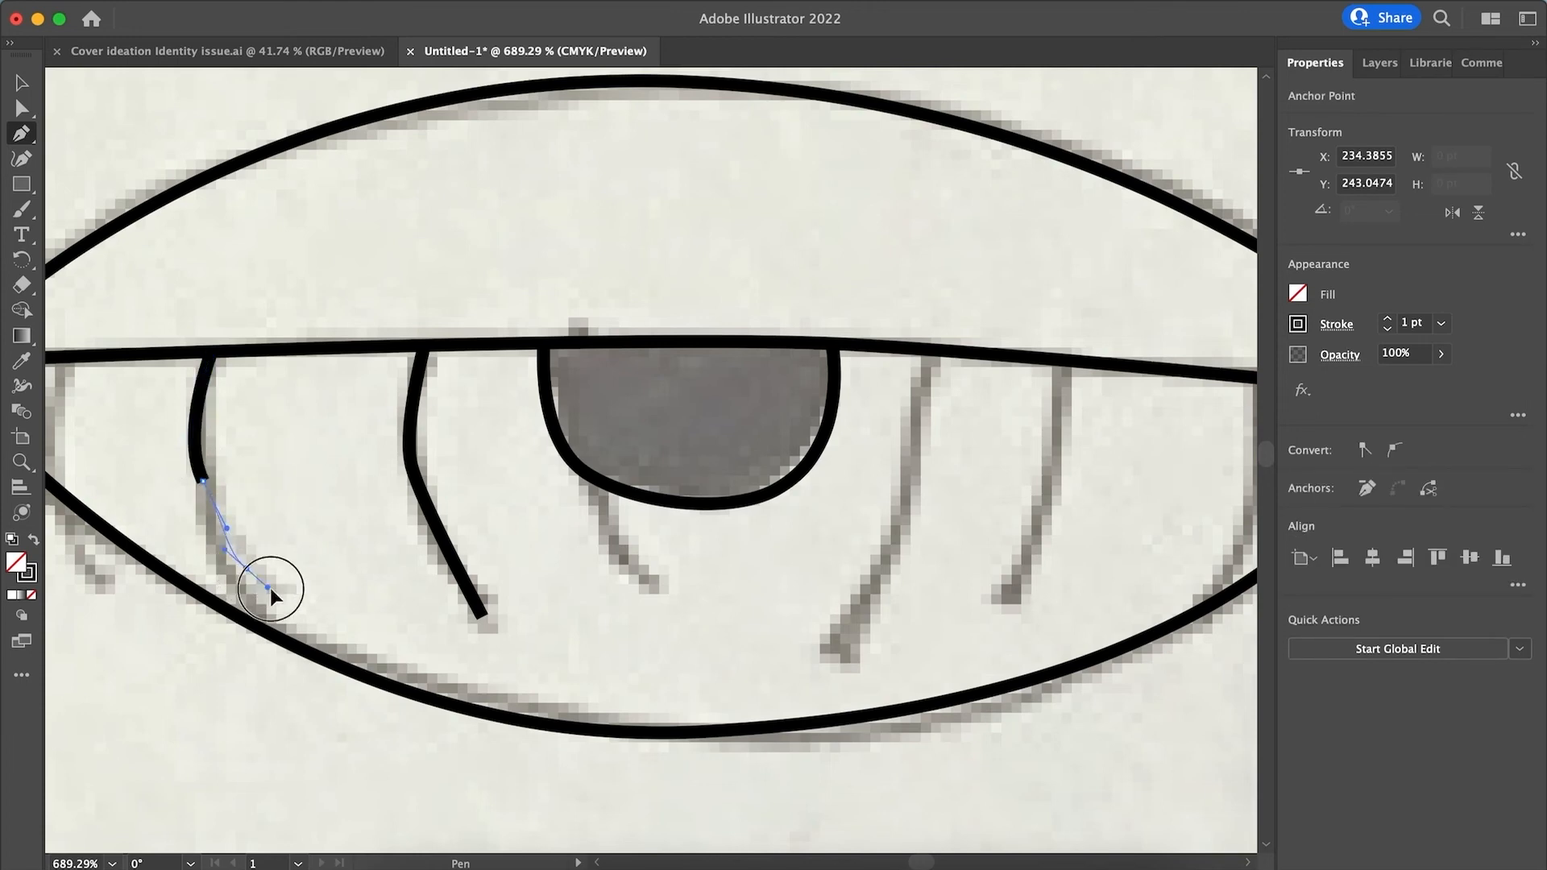
{"action": "key", "text": "Escape"}
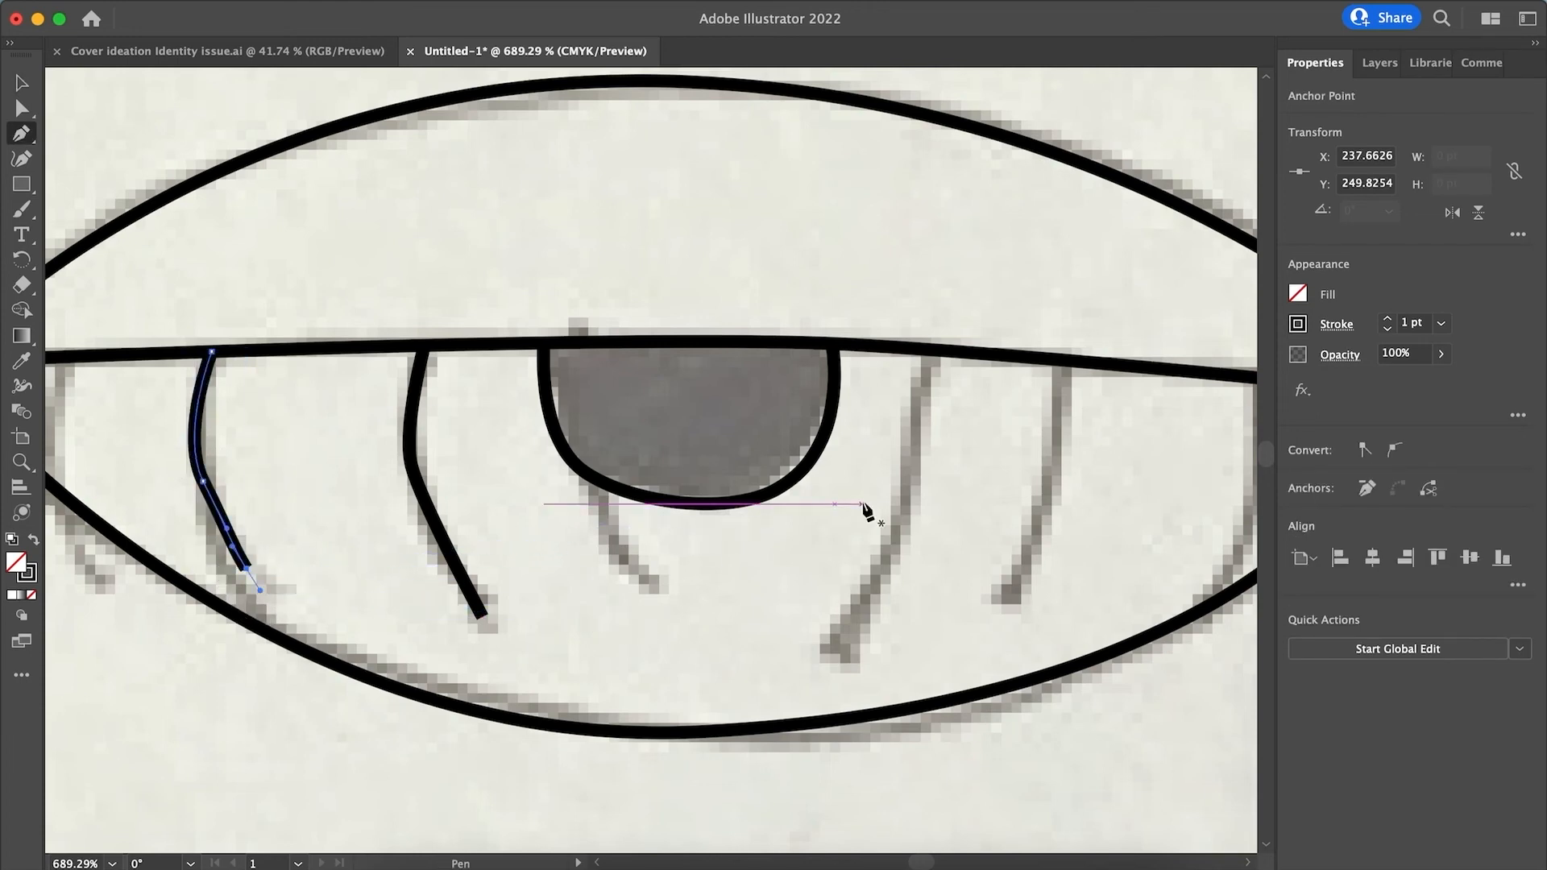
Trace the first lash right of the iris as a curved Pen path from the lid line to its lower tip, and end the path.
{"action": "left_click", "coordinate": [931, 352]}
{"action": "left_click", "coordinate": [909, 504]}
{"action": "left_click", "coordinate": [879, 580]}
{"action": "left_click", "coordinate": [842, 649]}
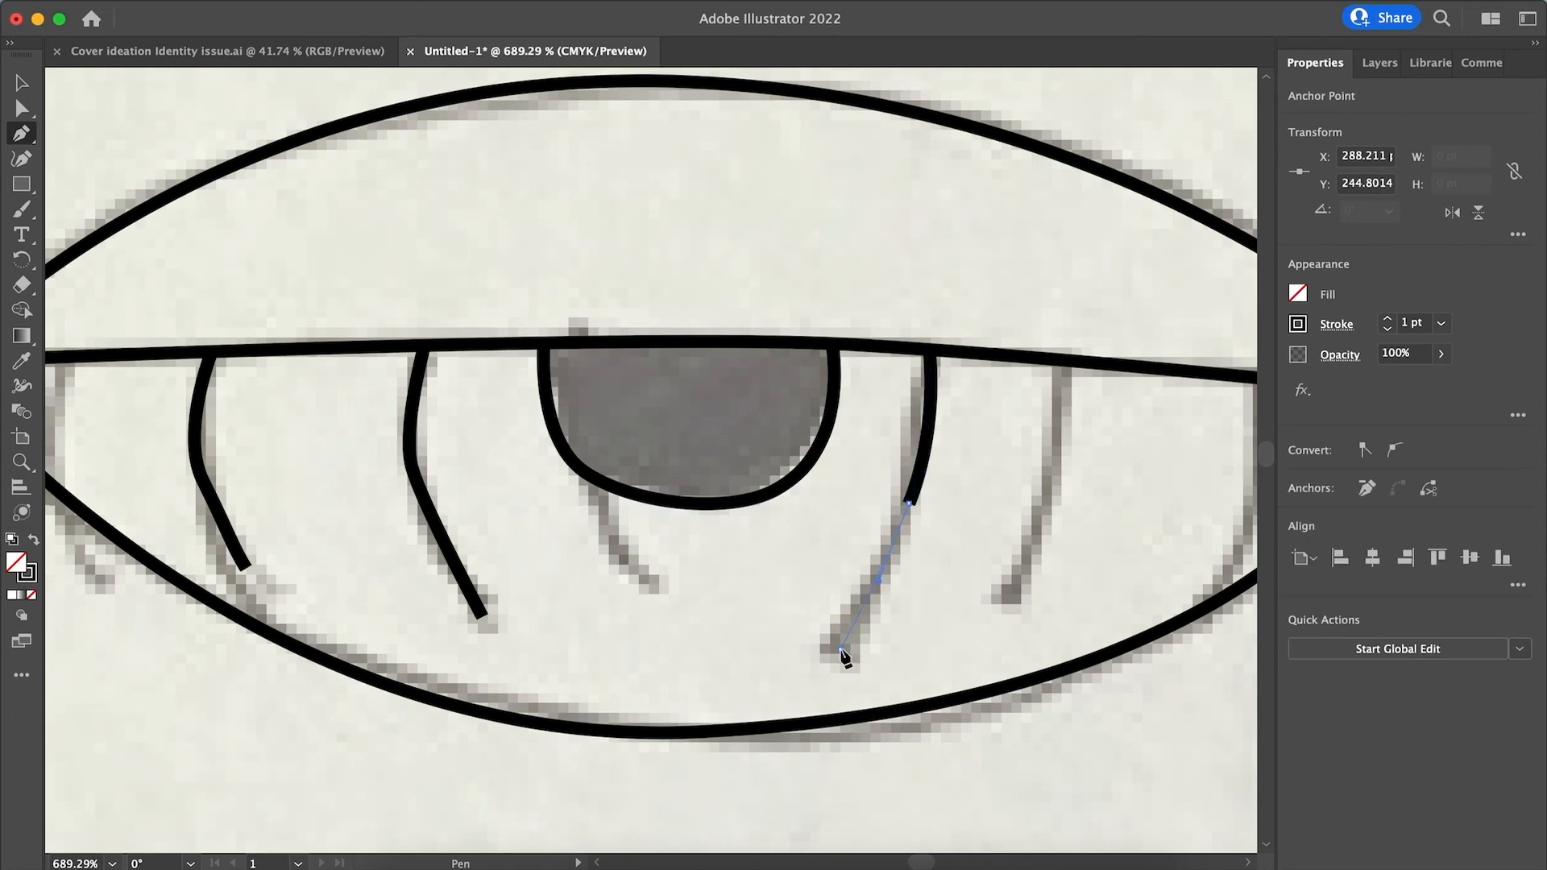
{"action": "left_click_drag", "start_coordinate": [841, 648], "coordinate": [990, 605]}
{"action": "key", "text": "Escape"}
Trace the second lash right of the iris as a curved three-anchor Pen path from the lid line to its lower tip.
{"action": "left_click", "coordinate": [1063, 361]}
{"action": "left_click_drag", "start_coordinate": [1054, 469], "coordinate": [1041, 533]}
{"action": "left_click", "coordinate": [1008, 594]}
Trace the rightmost lash inside the eye as a curved Pen path from the lid line down to the lower outline.
{"action": "scroll", "coordinate": [1080, 511], "scroll_direction": "right", "scroll_amount": 5}
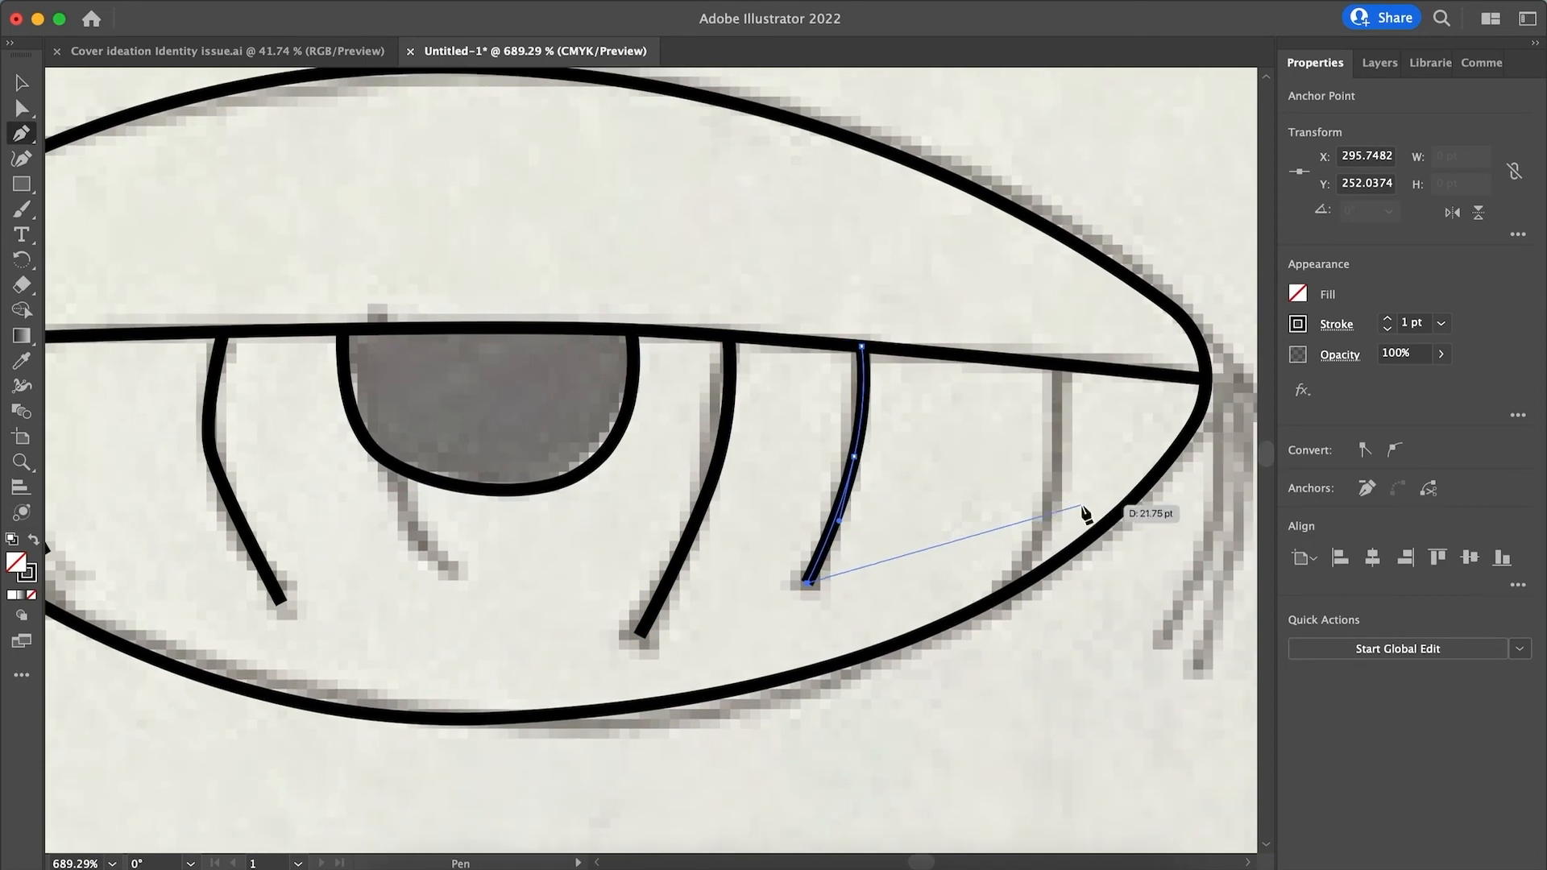
{"action": "left_click", "coordinate": [1065, 364]}
{"action": "left_click_drag", "start_coordinate": [1059, 471], "coordinate": [1029, 546]}
{"action": "left_click", "coordinate": [1003, 582]}
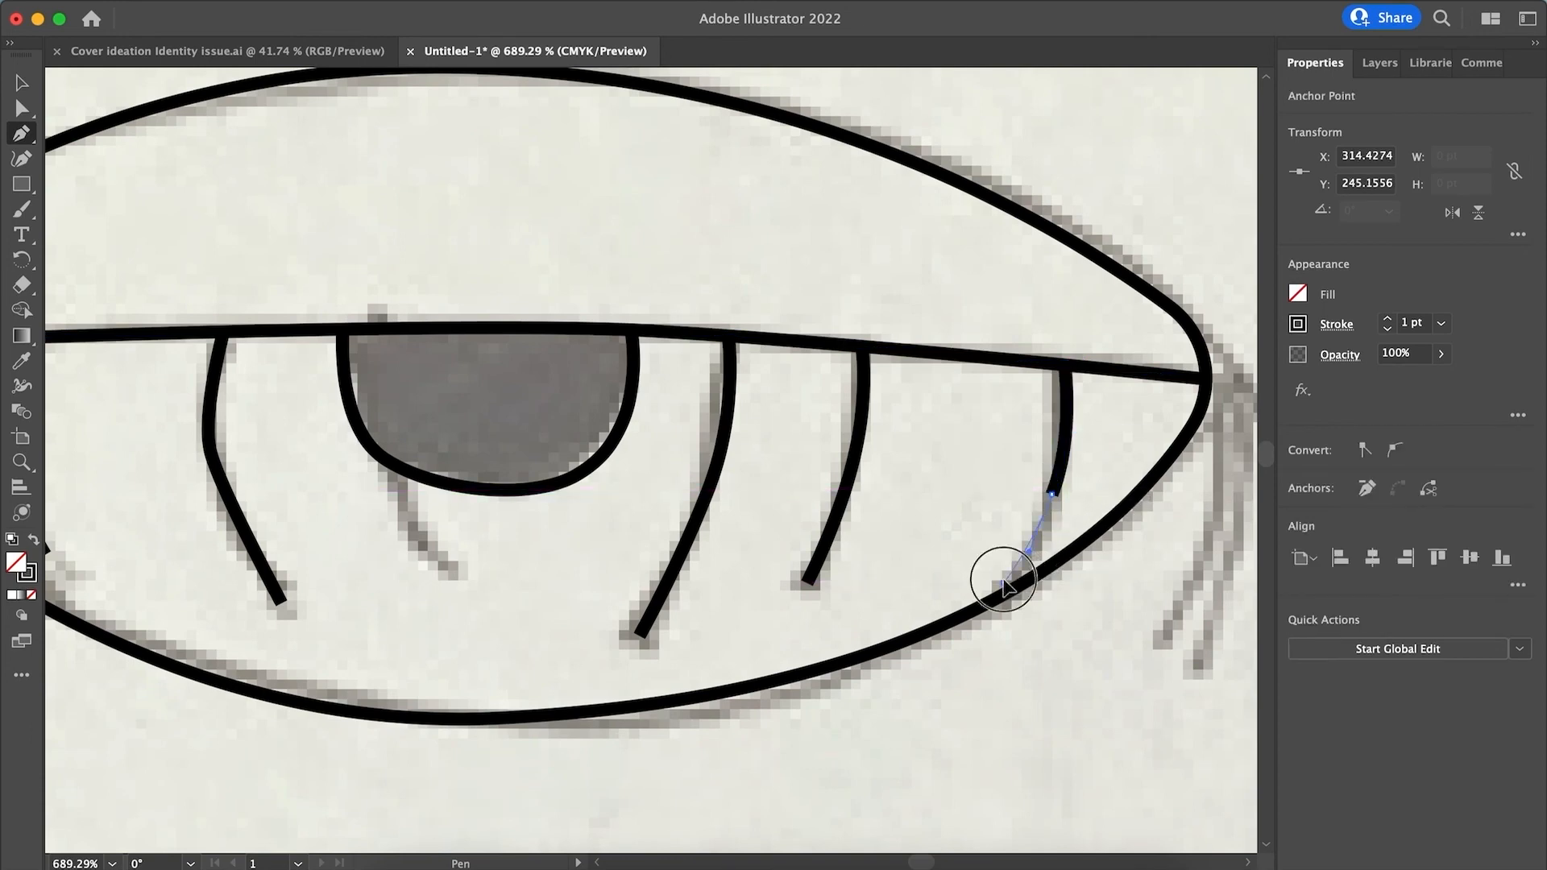
Trace the lash nearest the eye's left corner as a curved Pen path from the lid line past the lower outline, and deselect it.
{"action": "scroll", "coordinate": [1006, 581], "scroll_direction": "left", "scroll_amount": 1}
{"action": "scroll", "coordinate": [1005, 581], "scroll_direction": "left", "scroll_amount": 10}
{"action": "key", "text": "p"}
{"action": "left_click", "coordinate": [309, 357]}
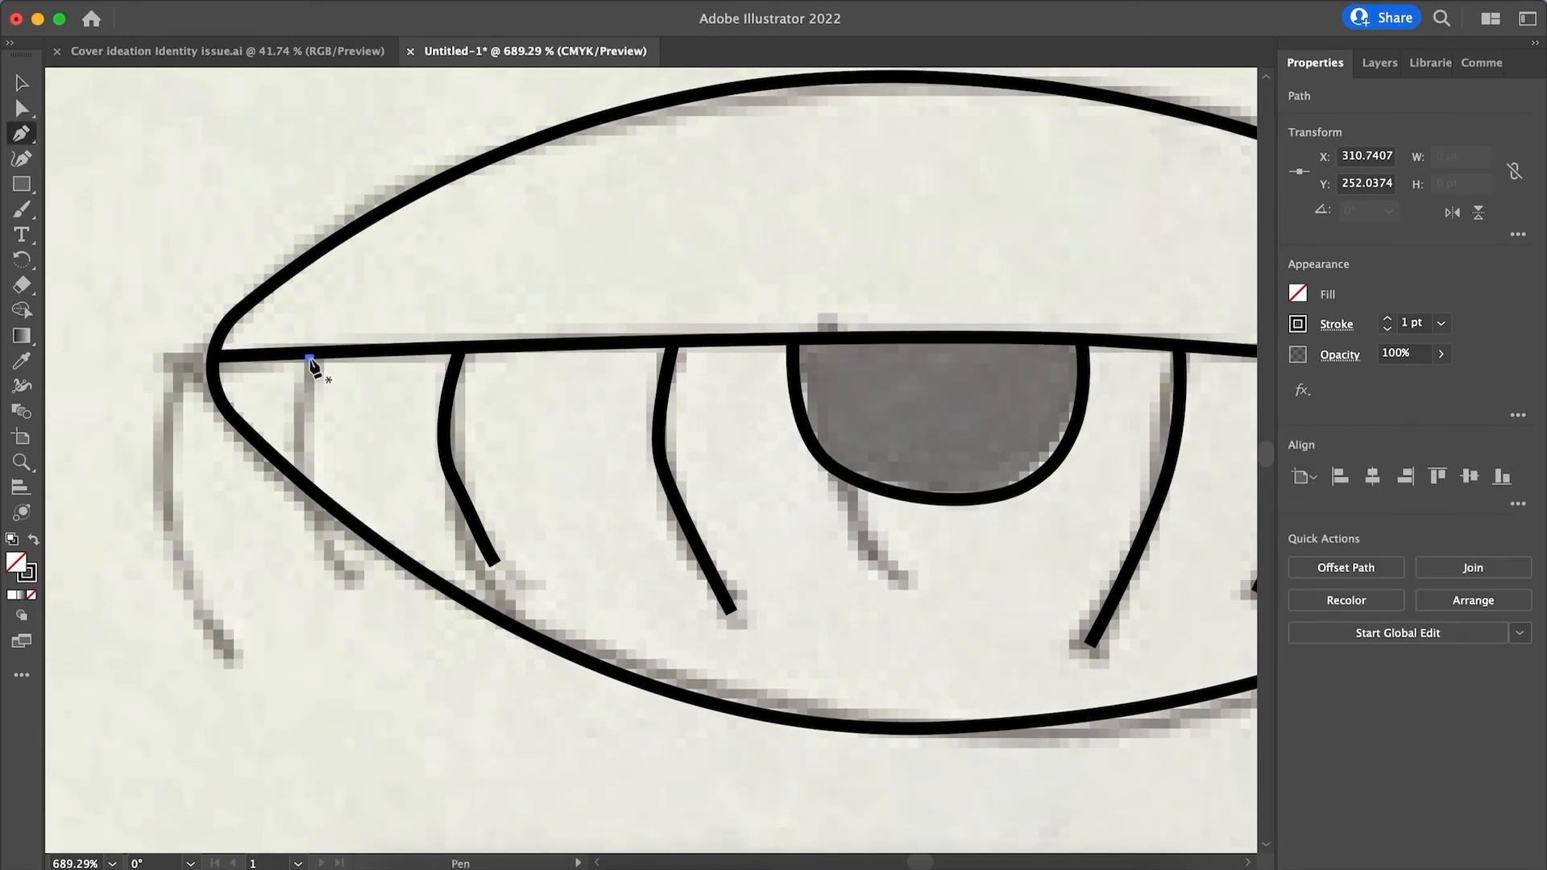
{"action": "left_click_drag", "start_coordinate": [302, 457], "coordinate": [310, 498]}
{"action": "left_click", "coordinate": [343, 569]}
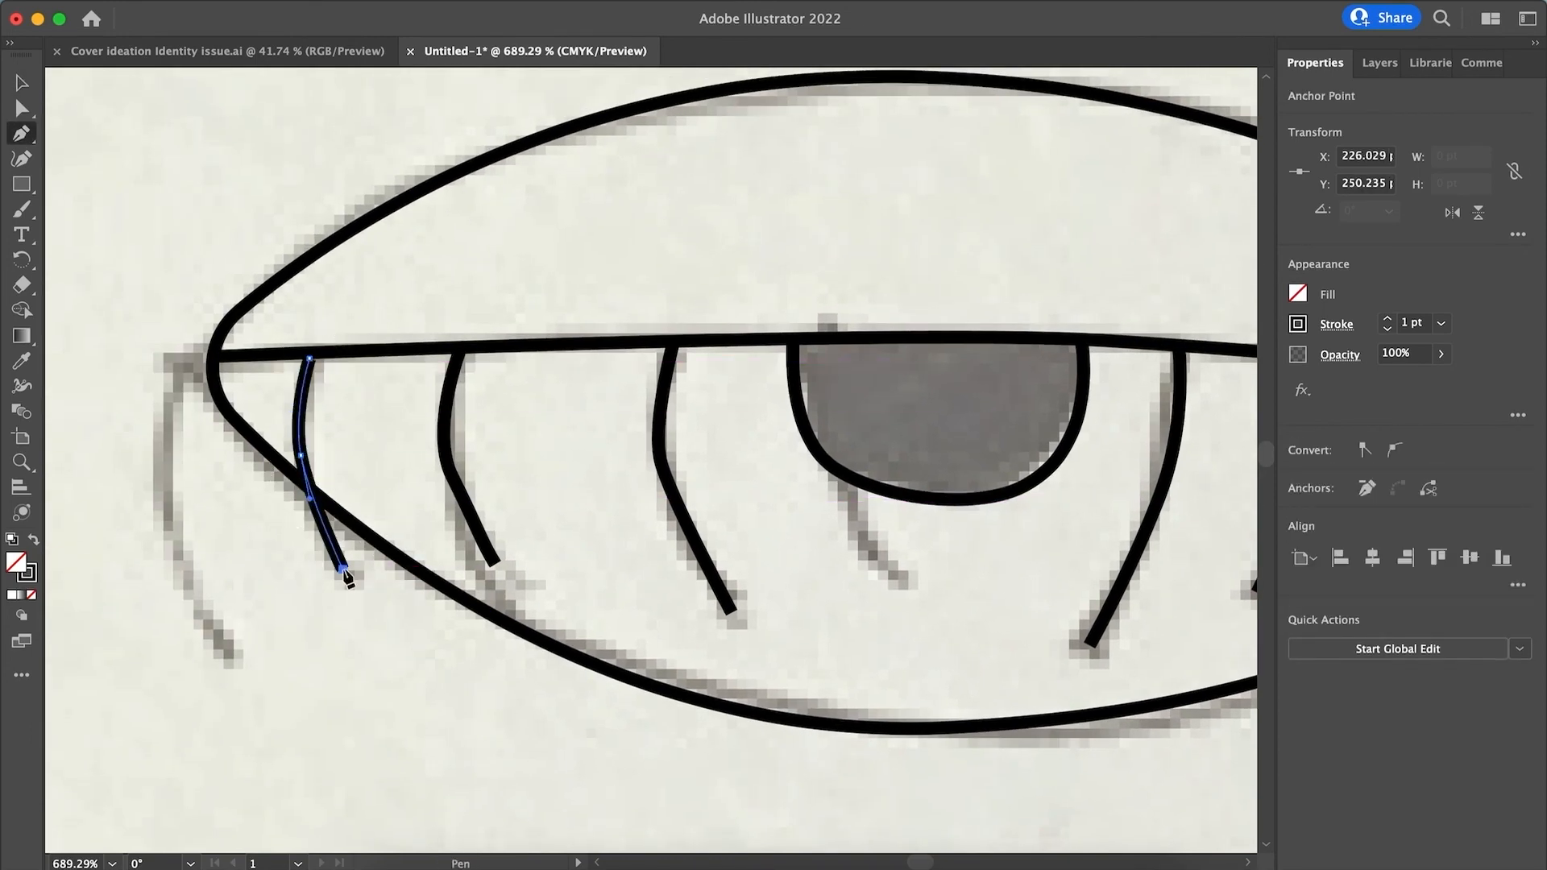
{"action": "scroll", "coordinate": [242, 451], "scroll_direction": "right", "scroll_amount": 6}
{"action": "scroll", "coordinate": [379, 451], "scroll_direction": "down", "scroll_amount": 5}
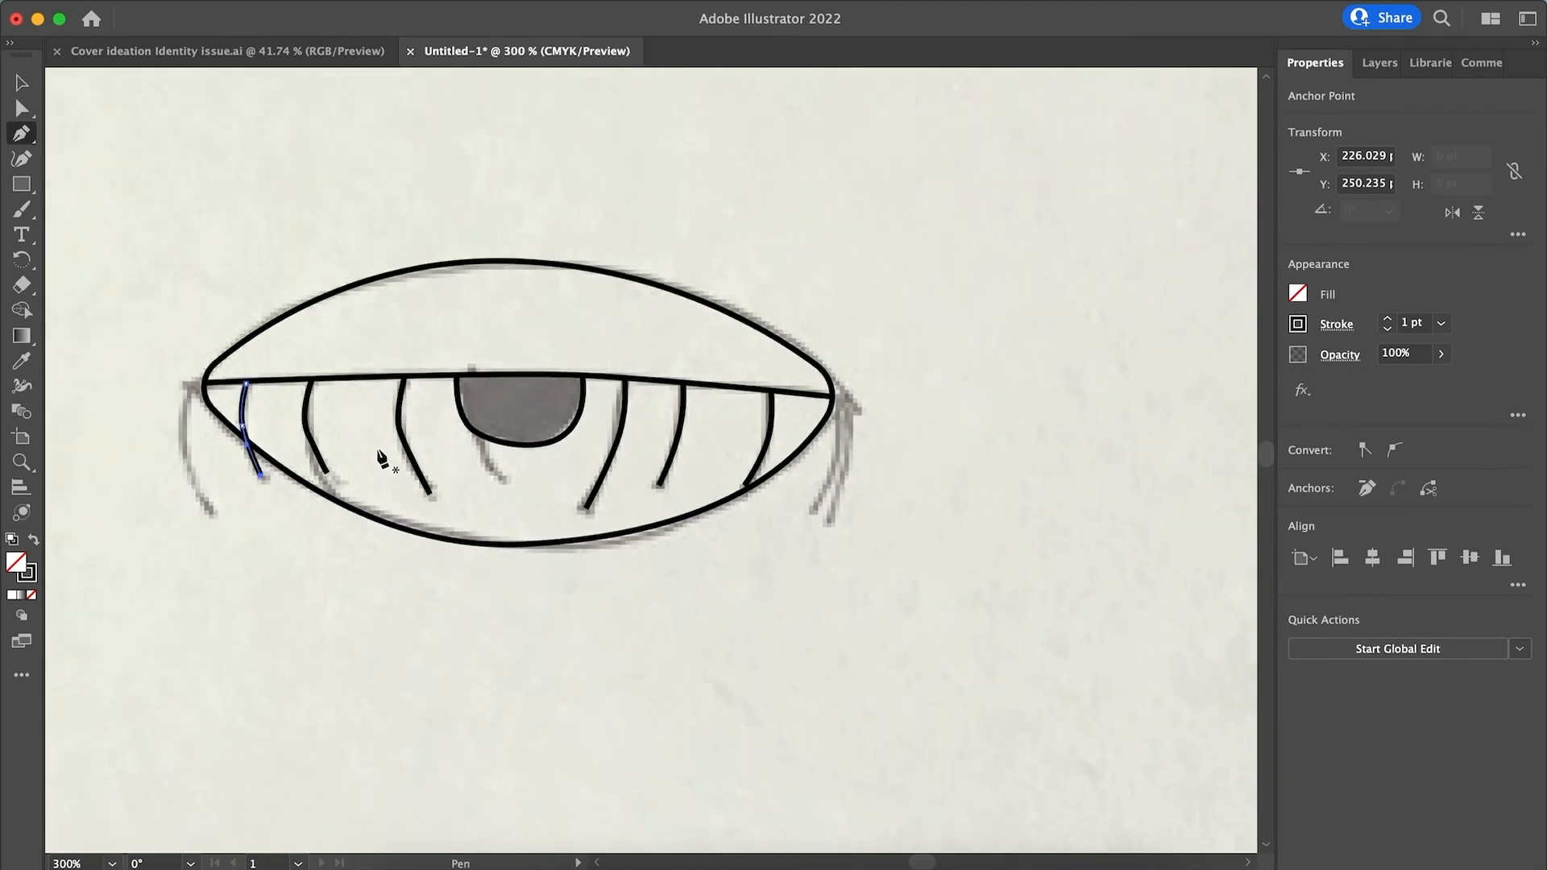
{"action": "scroll", "coordinate": [667, 592], "scroll_direction": "down", "scroll_amount": 3}
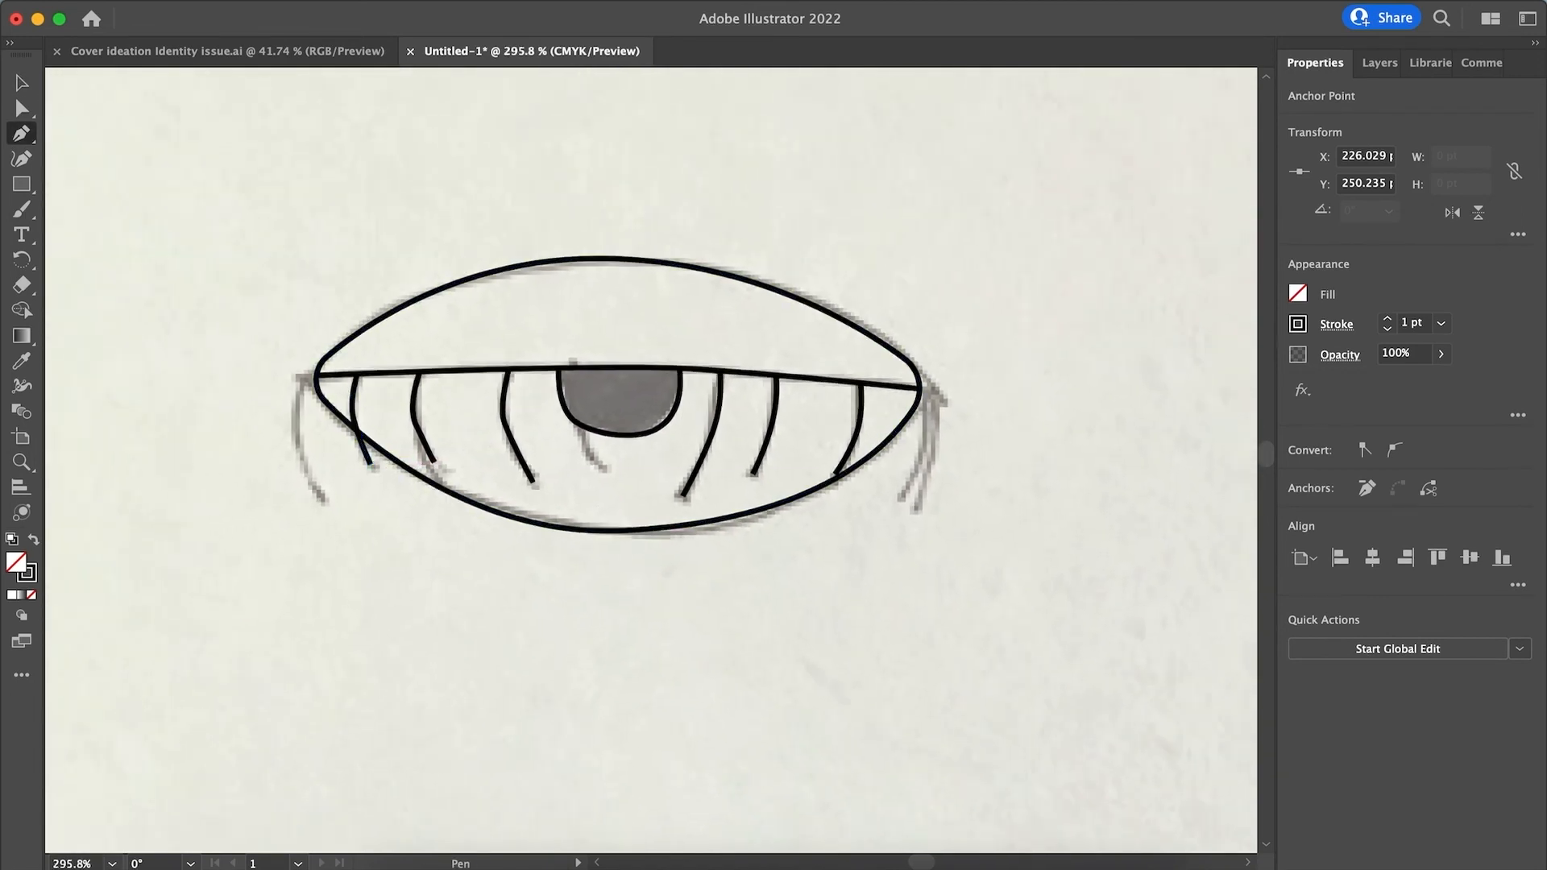
{"action": "key", "text": "v"}
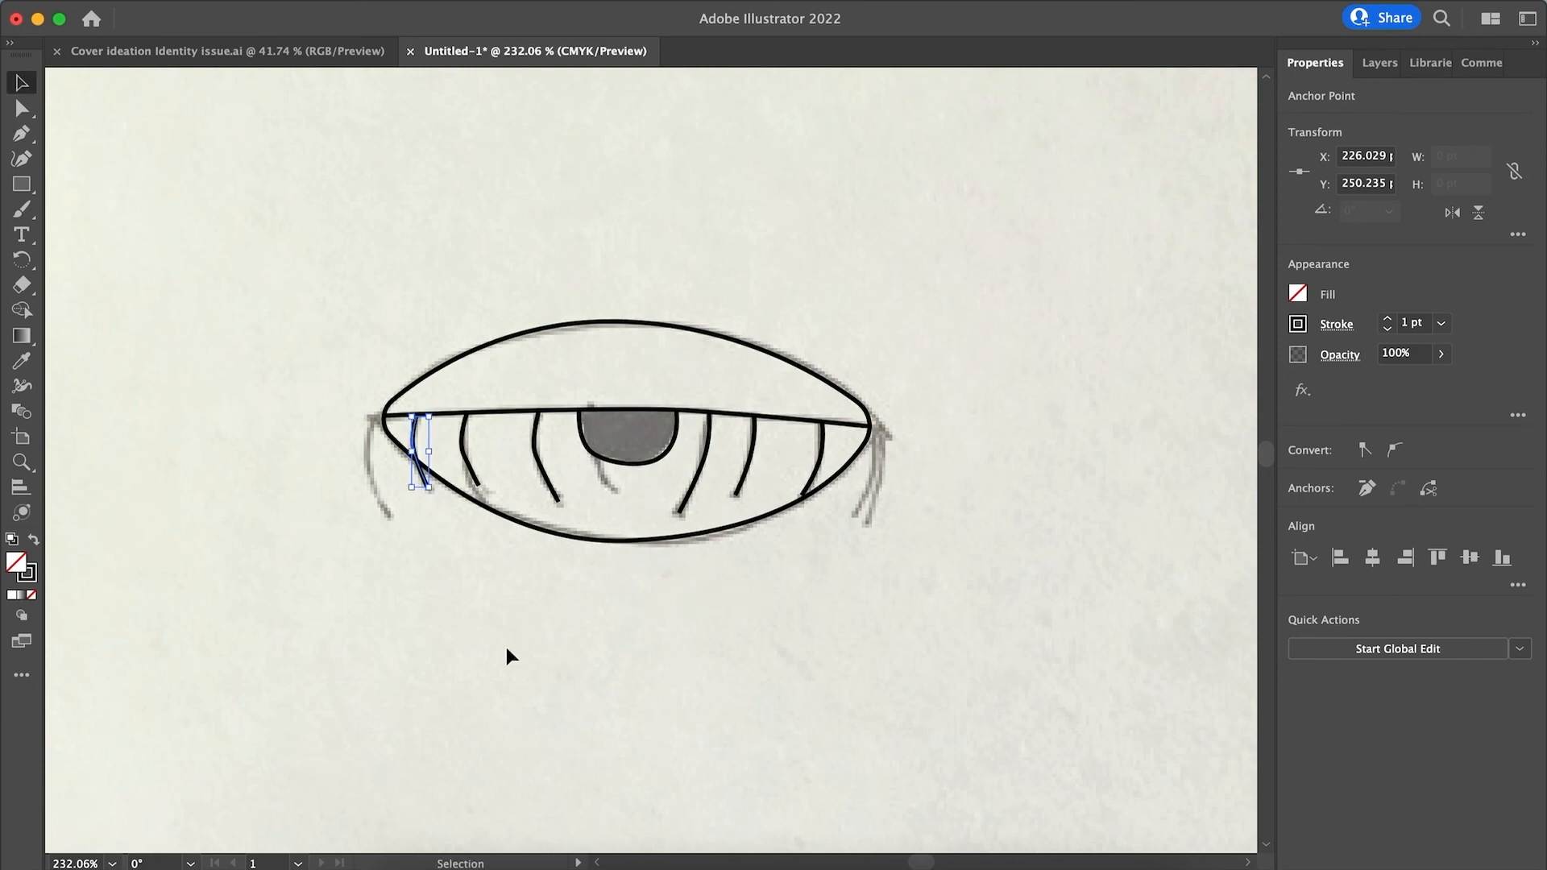
{"action": "left_click", "coordinate": [506, 648]}
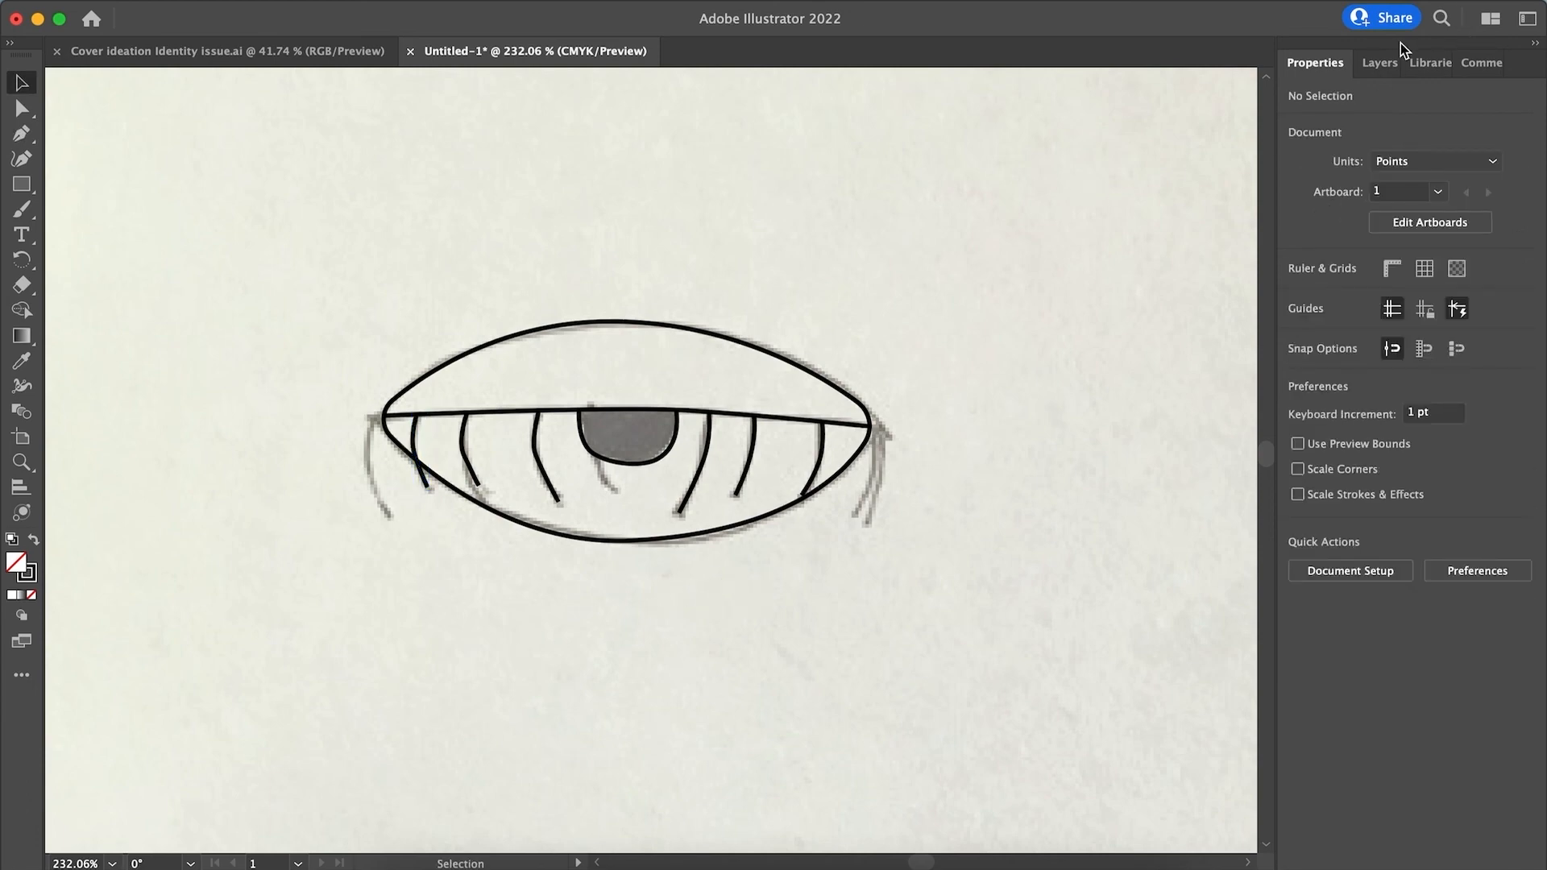
Hide the template layer with the scanned sketch, leaving only the Pen tool layer's vector paths showing.
{"action": "left_click", "coordinate": [1380, 63]}
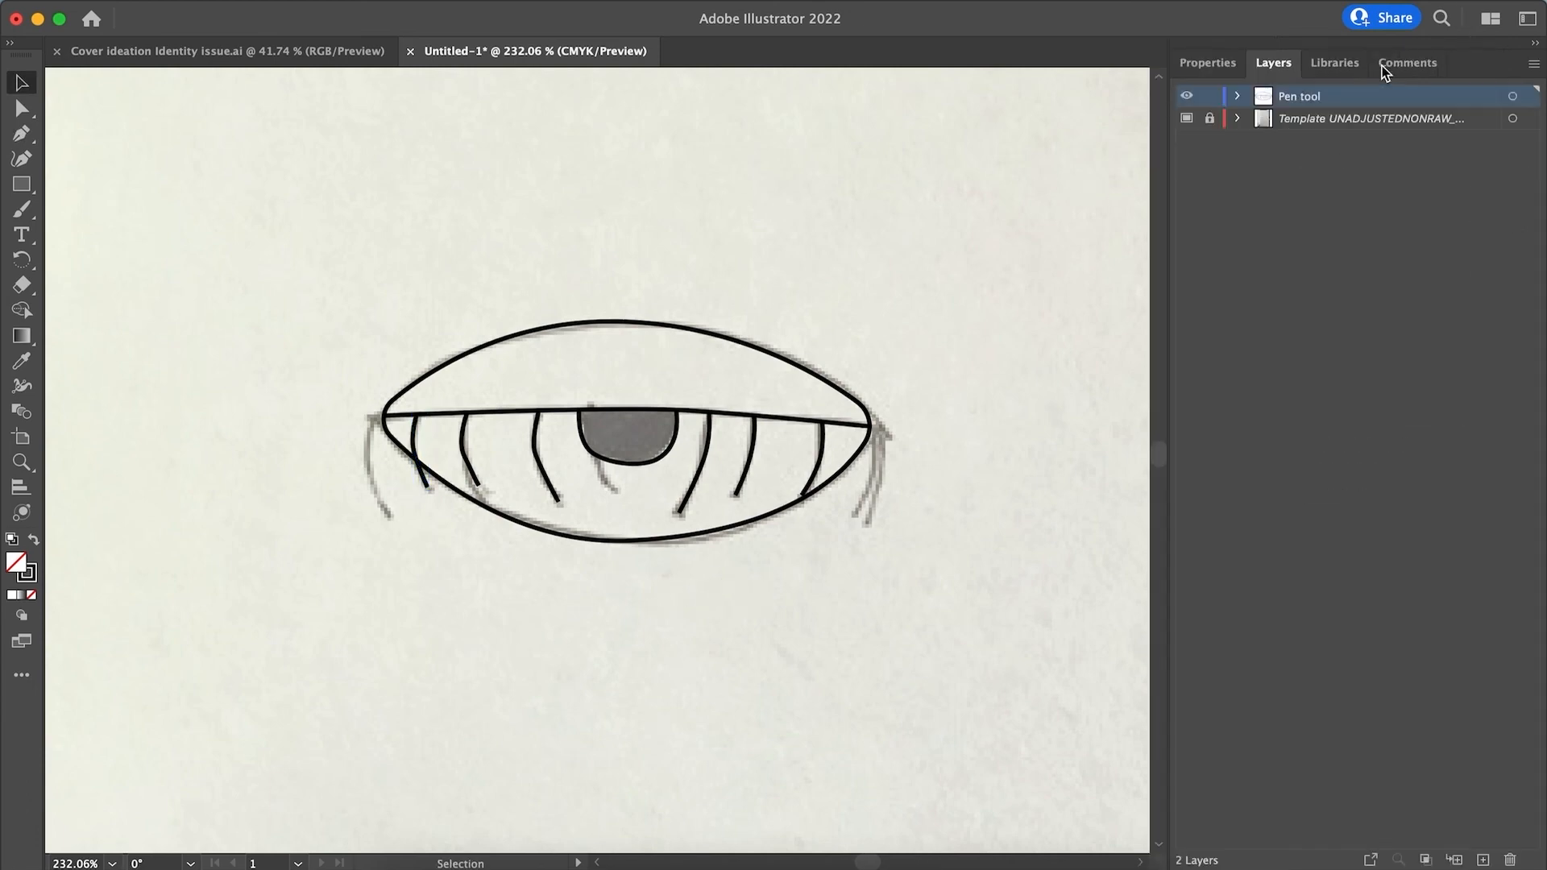
{"action": "left_click", "coordinate": [1187, 120]}
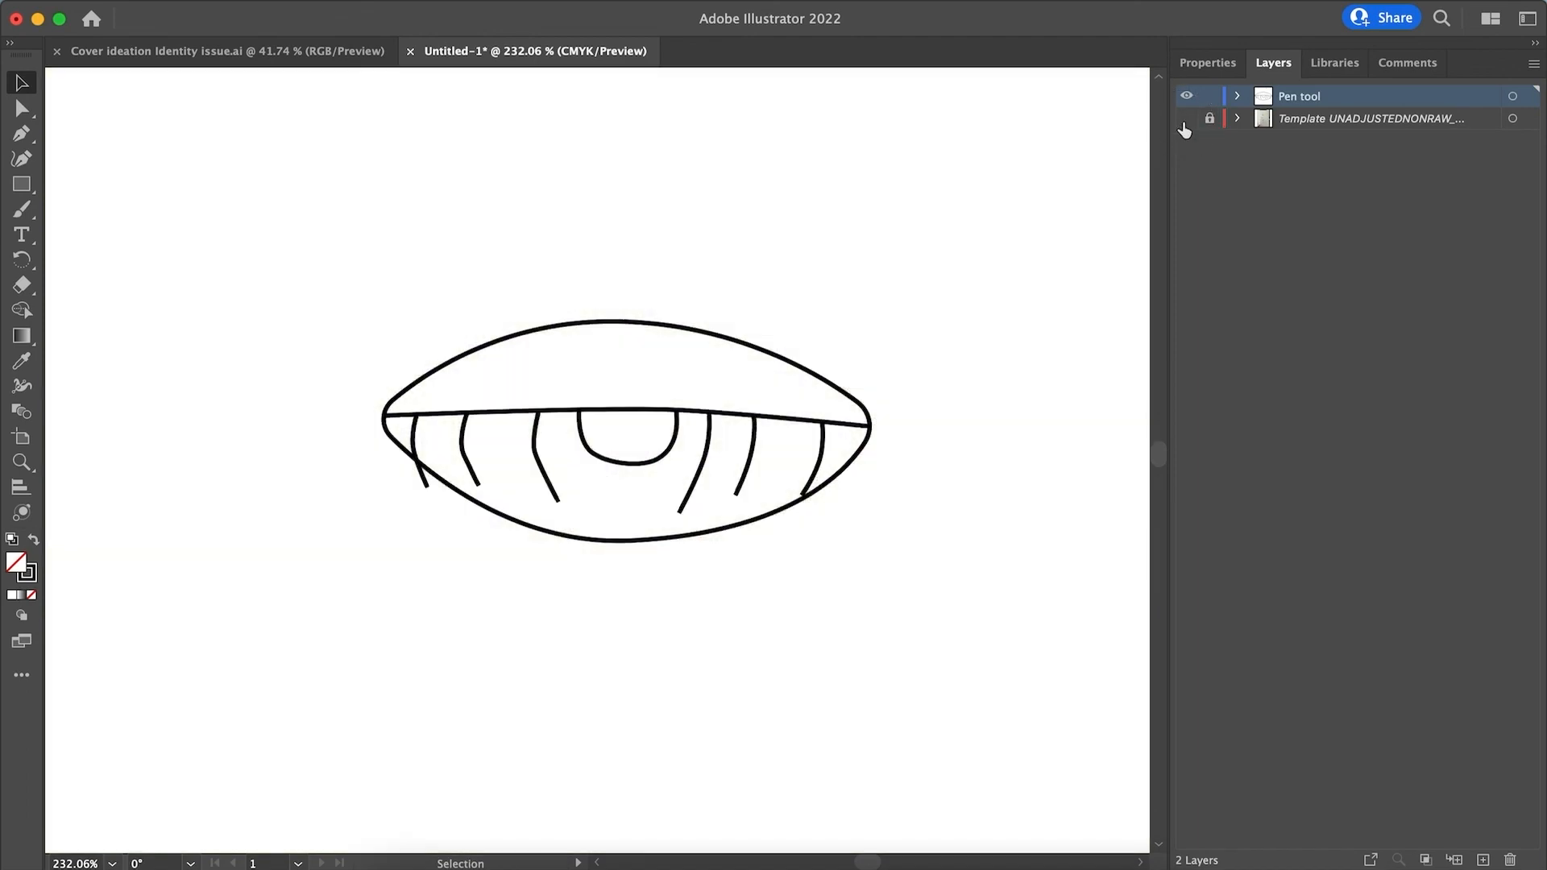
{"action": "scroll", "coordinate": [1029, 471], "scroll_direction": "down", "scroll_amount": 2}
{"action": "scroll", "coordinate": [1029, 470], "scroll_direction": "up", "scroll_amount": 1}
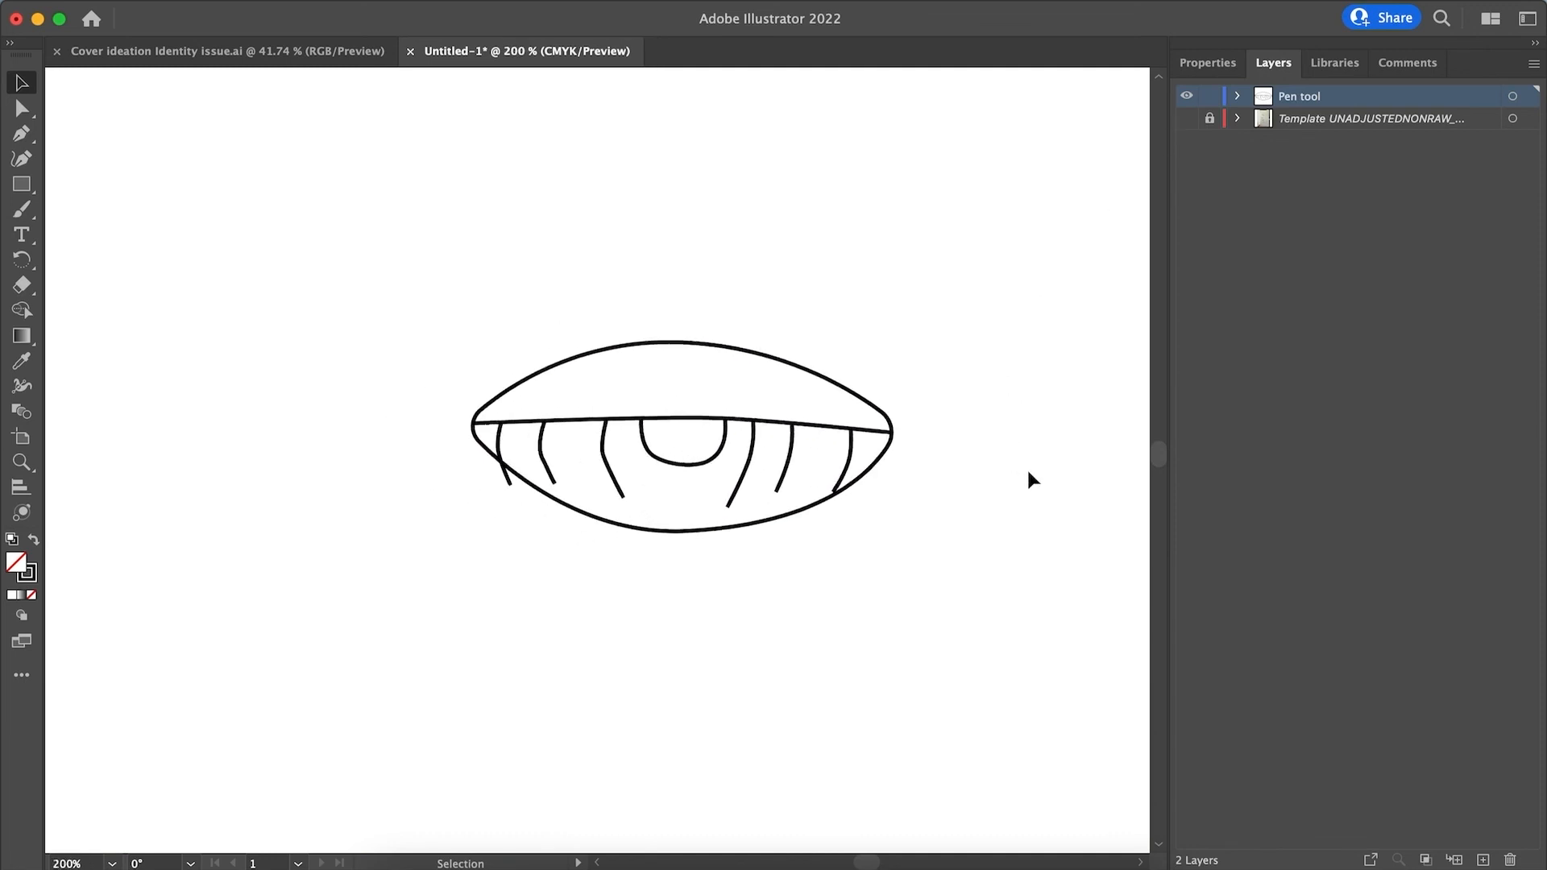
Select all of the eye's paths together, view their shared properties, and clear the selection.
{"action": "left_click_drag", "start_coordinate": [342, 321], "coordinate": [984, 671]}
{"action": "left_click", "coordinate": [1199, 66]}
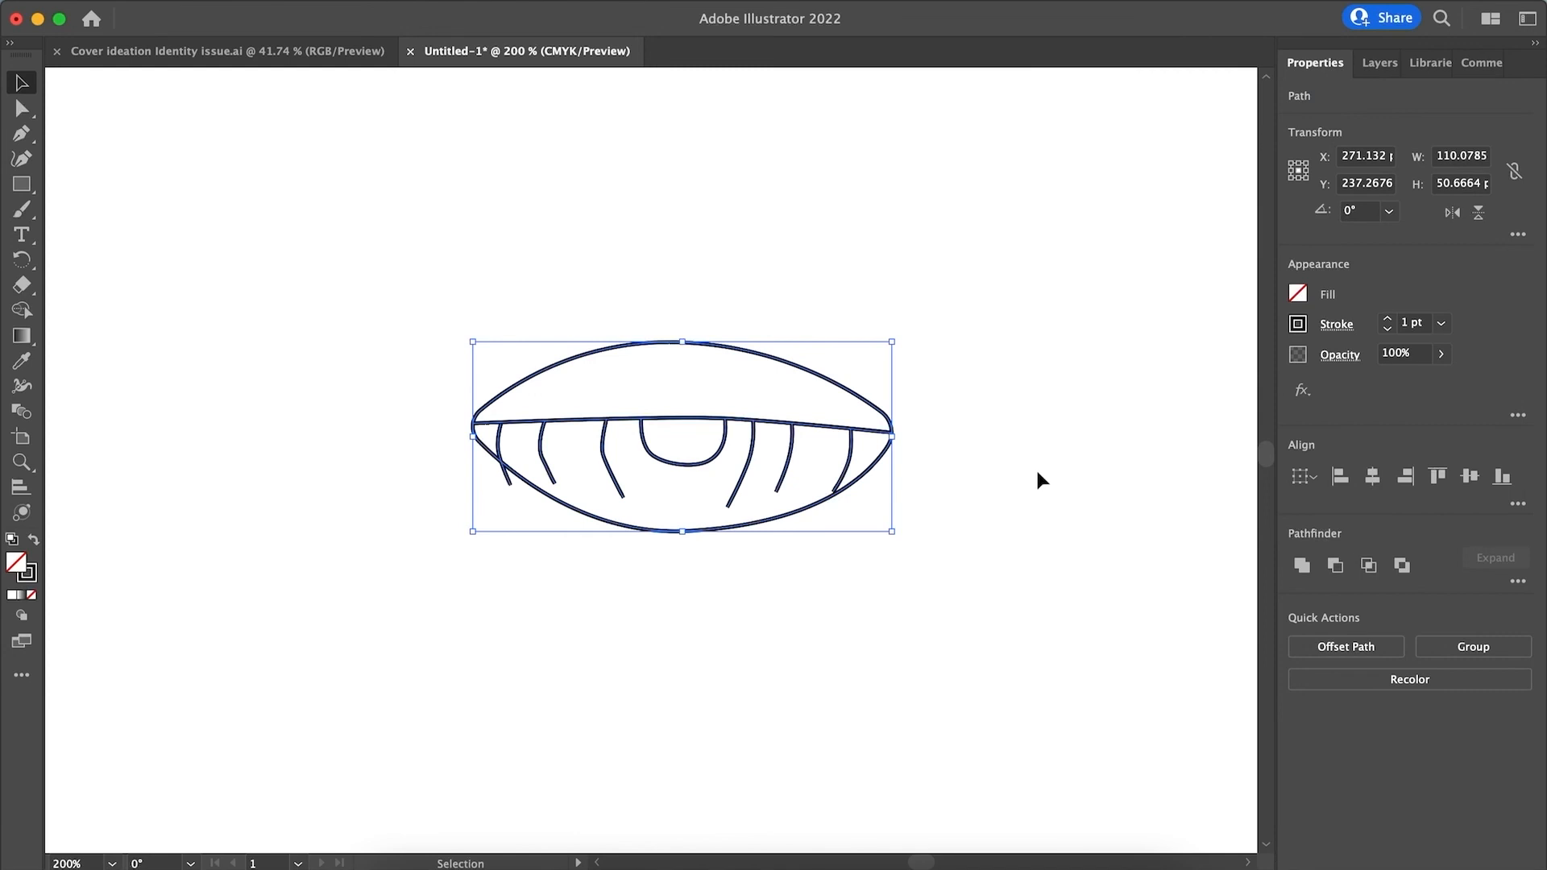
{"action": "left_click", "coordinate": [1183, 327]}
Inspect the eye's outline, lid line, iris and lashes by selecting each path individually, and clear the selection.
{"action": "left_click", "coordinate": [794, 367]}
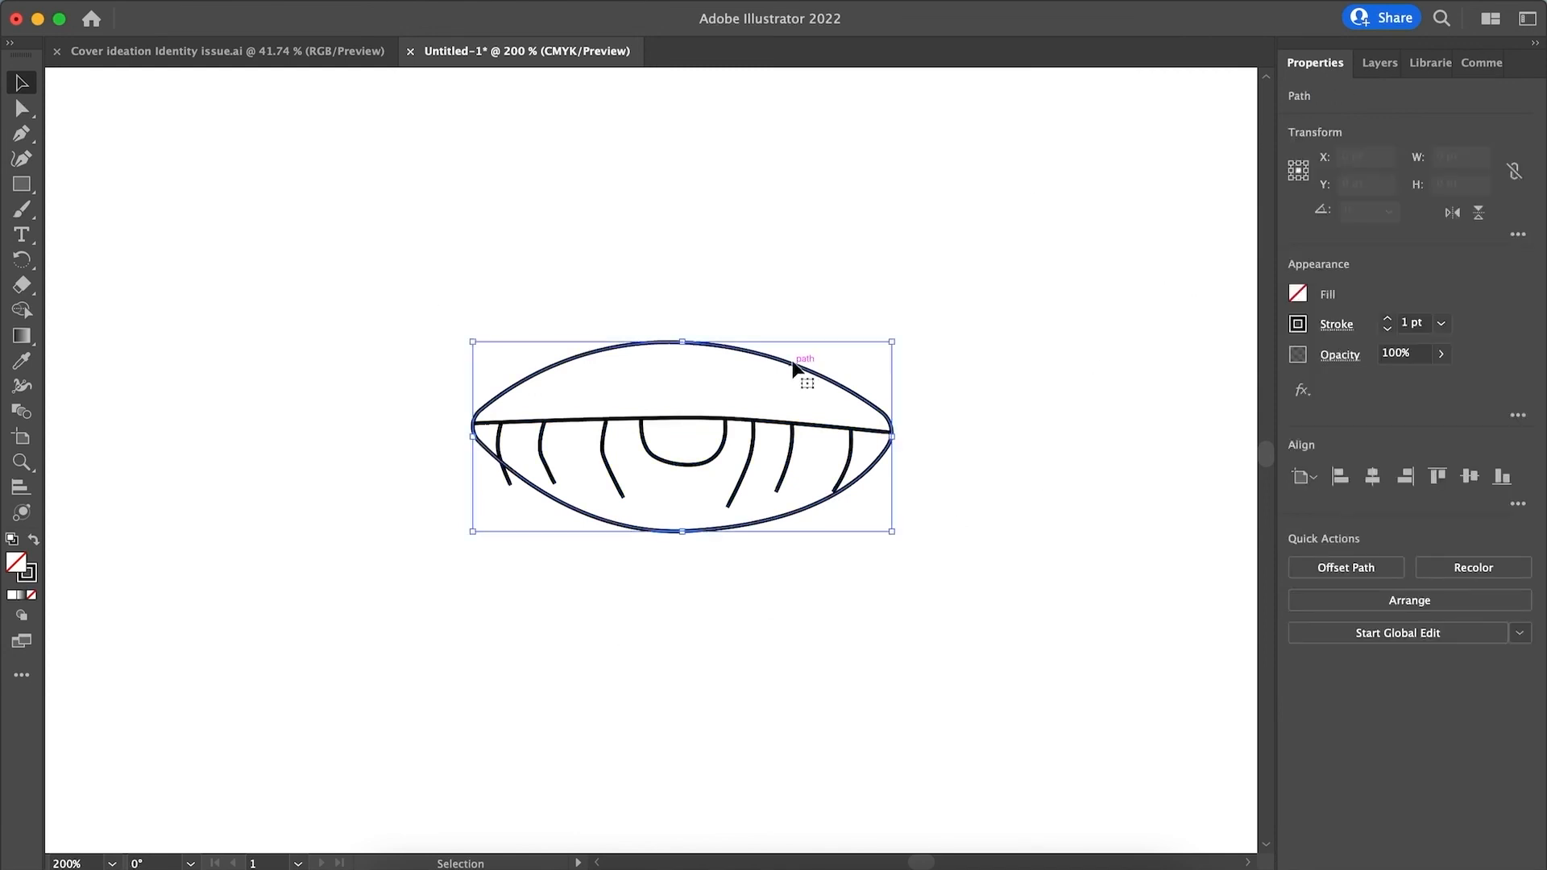
{"action": "left_click", "coordinate": [690, 420]}
{"action": "left_click", "coordinate": [688, 465]}
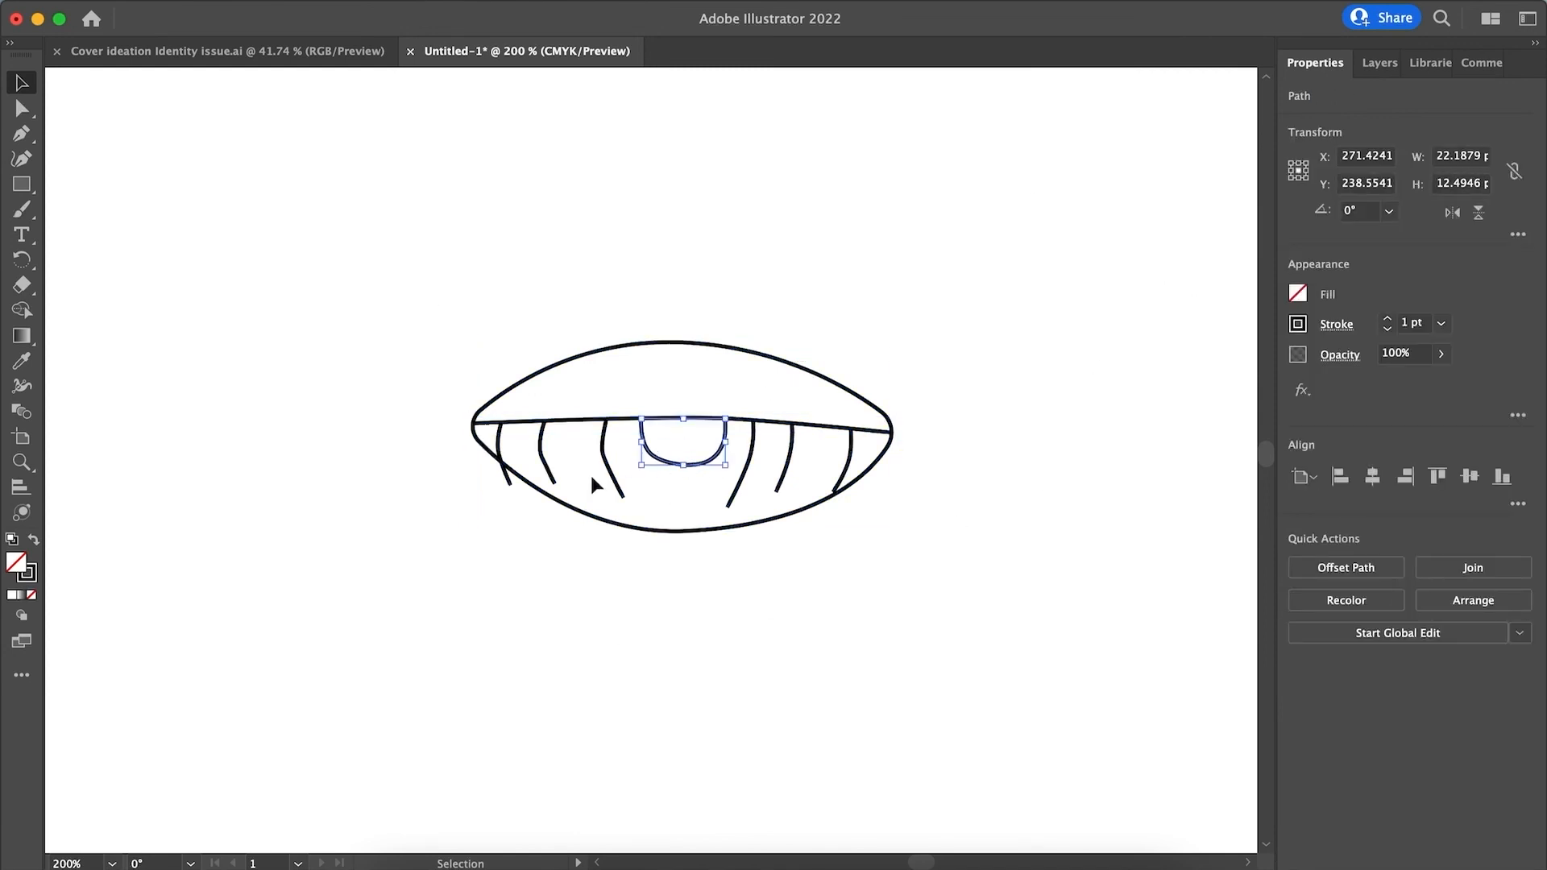
{"action": "left_click", "coordinate": [610, 467]}
{"action": "left_click", "coordinate": [544, 461]}
{"action": "left_click", "coordinate": [498, 453]}
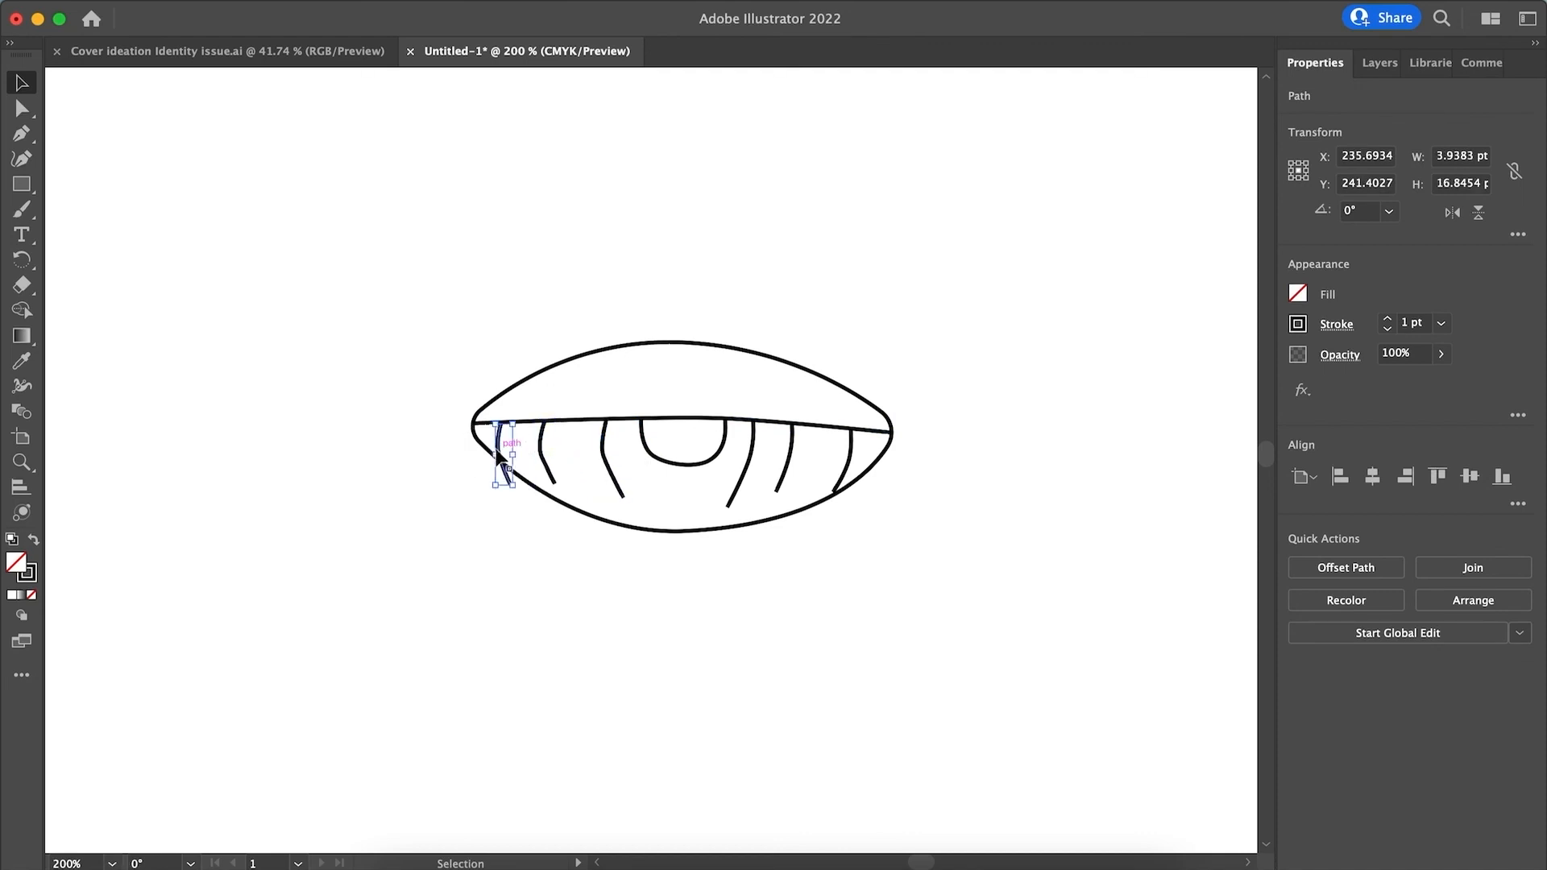
{"action": "left_click", "coordinate": [740, 471]}
{"action": "left_click", "coordinate": [784, 469]}
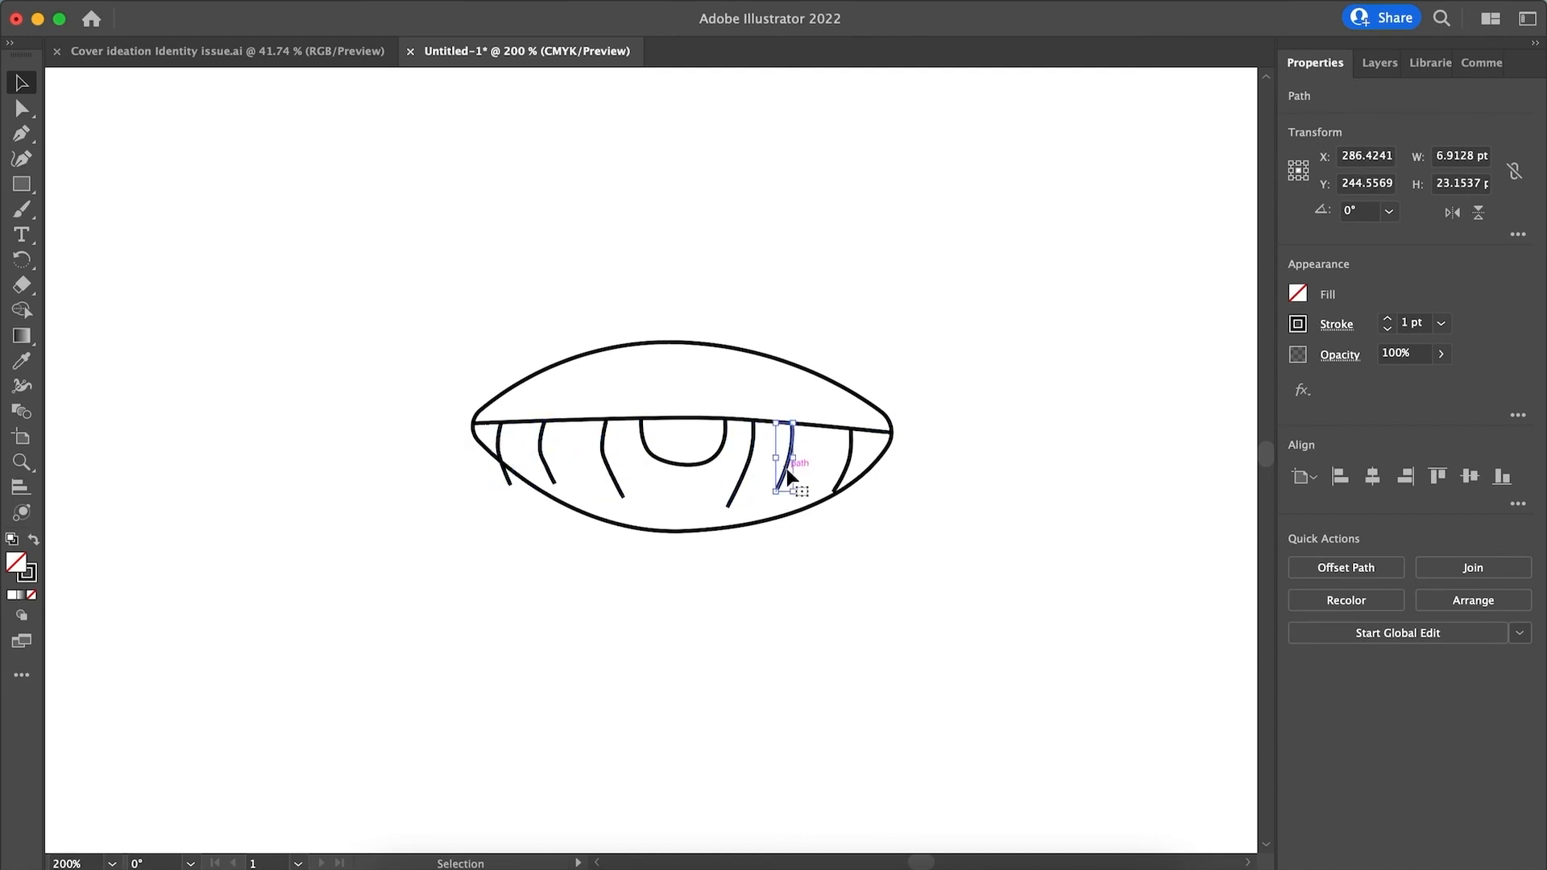
{"action": "left_click", "coordinate": [850, 474]}
{"action": "left_click", "coordinate": [709, 464]}
{"action": "left_click", "coordinate": [876, 616]}
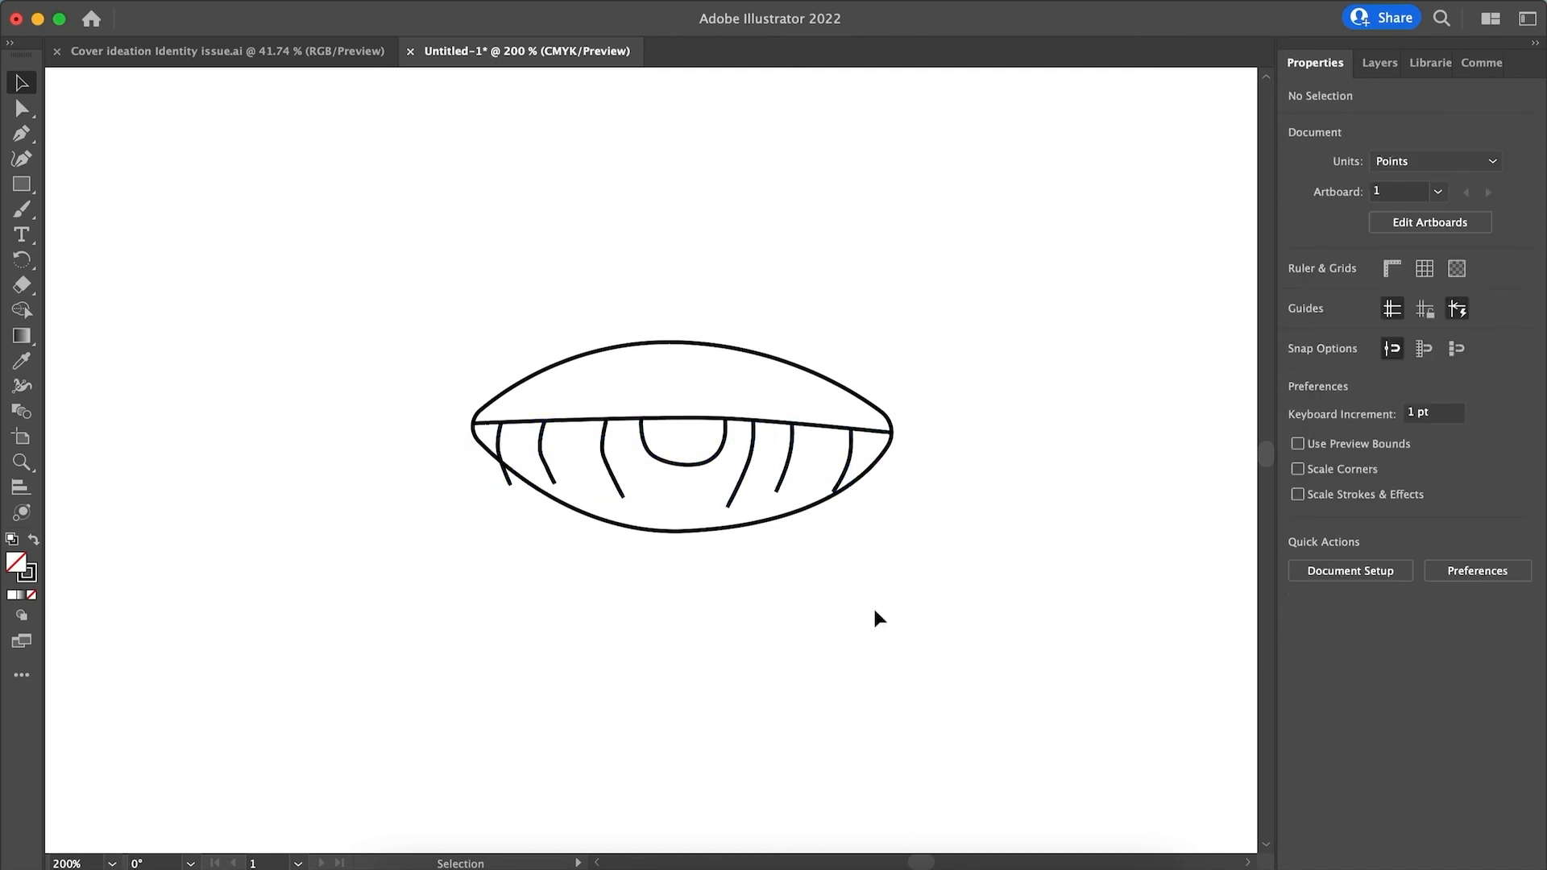